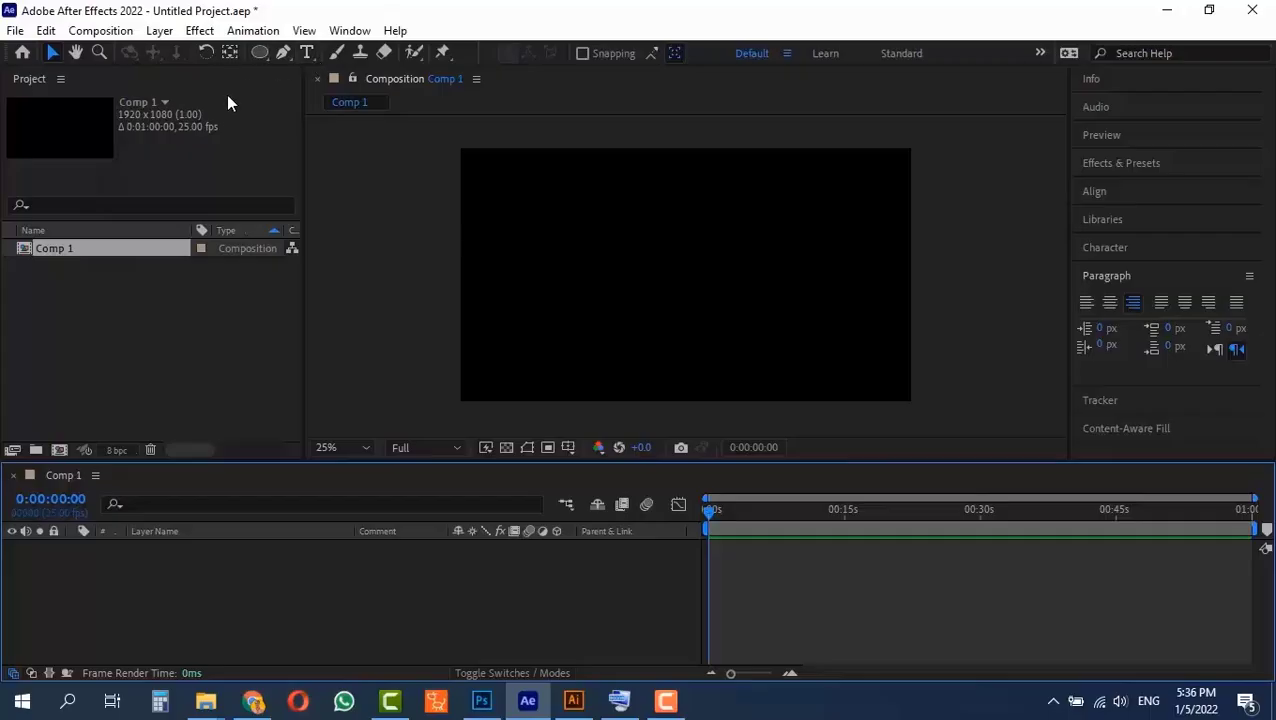
{"action": "left_click", "coordinate": [152, 36]}
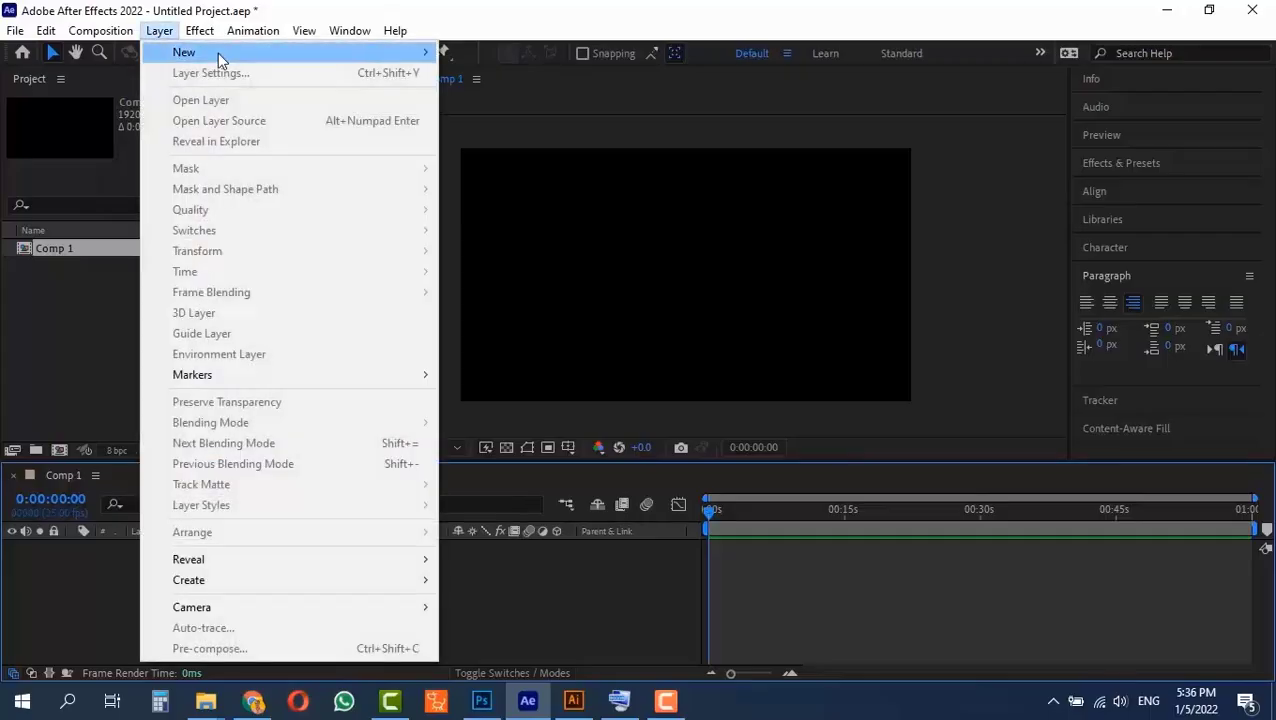
{"action": "mouse_move", "coordinate": [350, 52]}
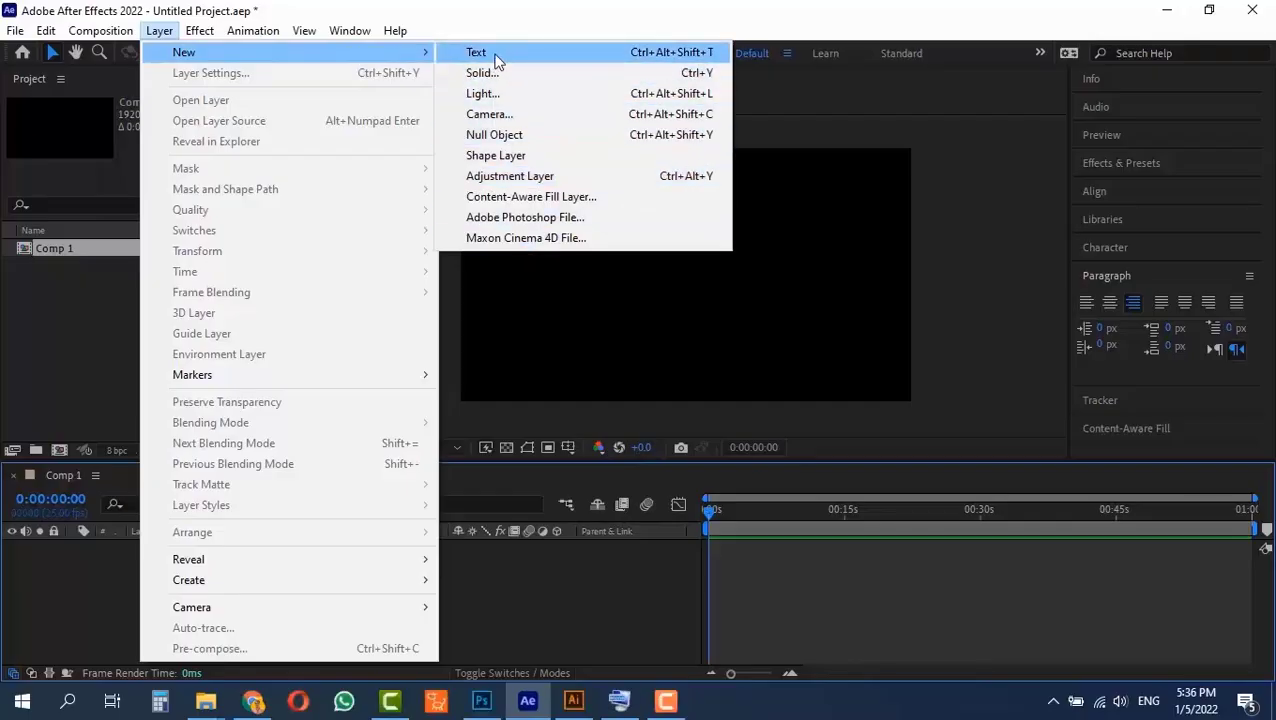
{"action": "left_click", "coordinate": [462, 8]}
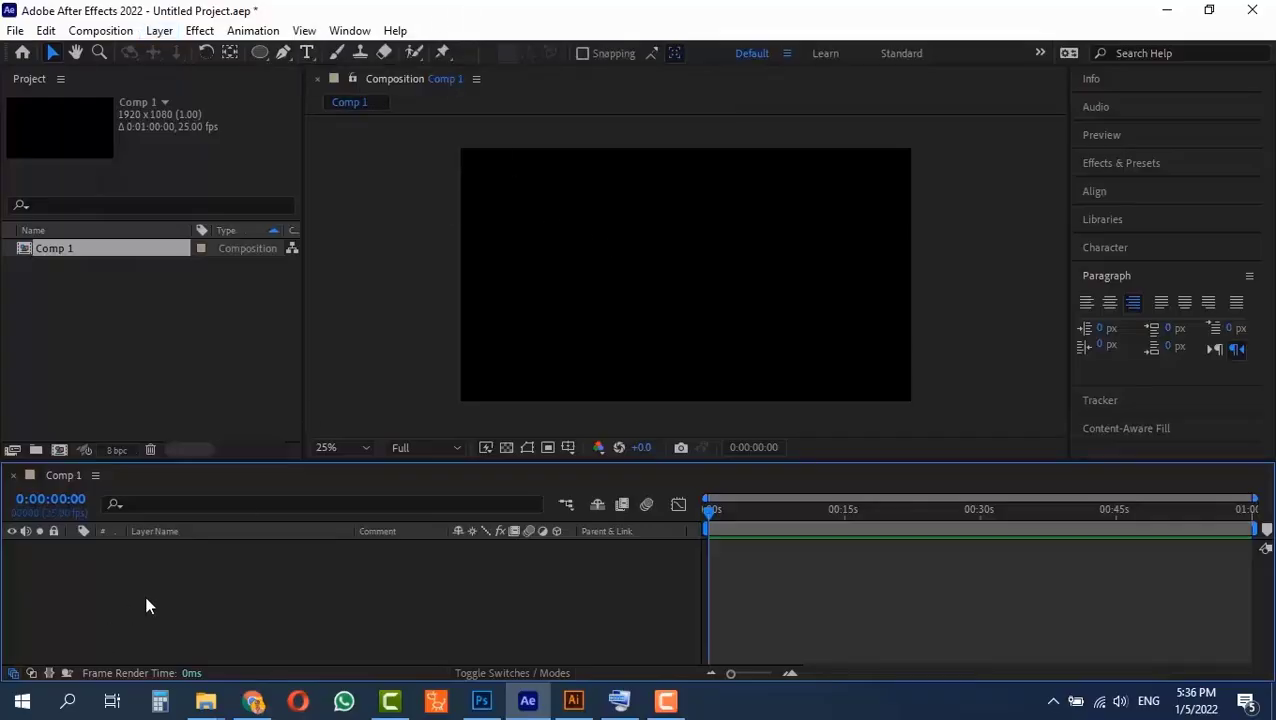
Create a new text layer containing the sample text "ffffgggggggg".
{"action": "left_click", "coordinate": [159, 30]}
{"action": "mouse_move", "coordinate": [242, 51]}
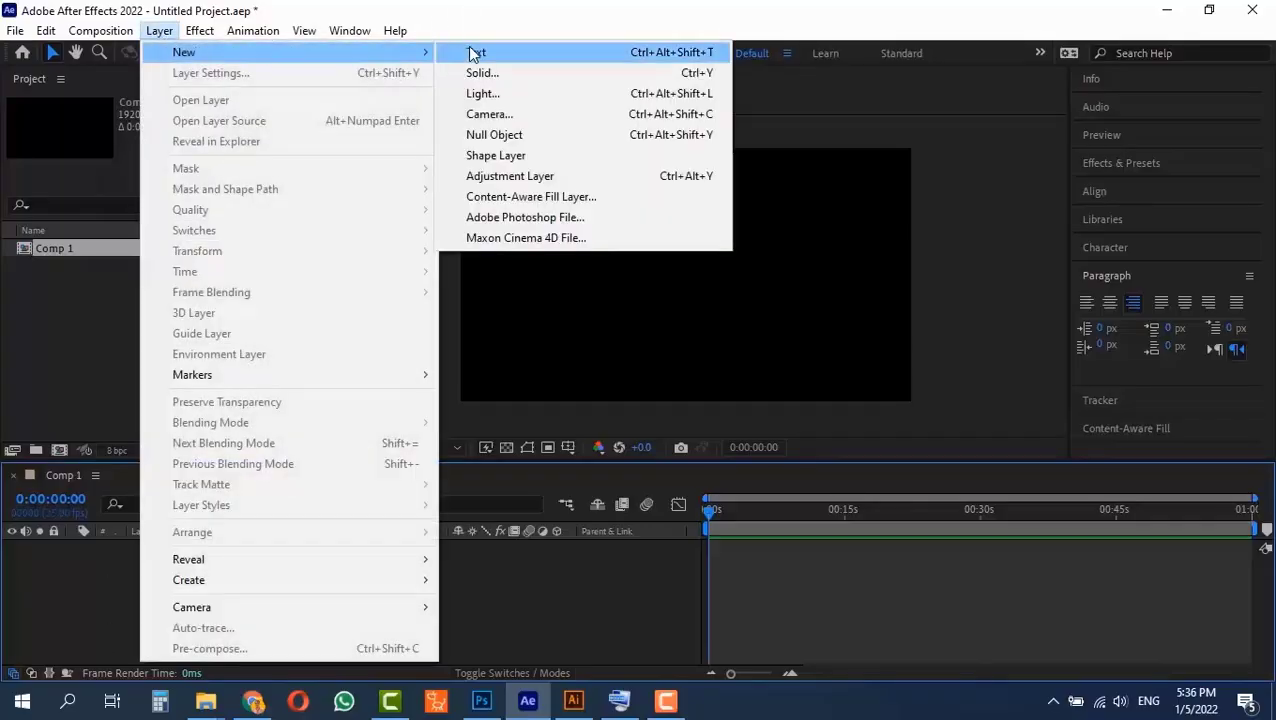
{"action": "left_click", "coordinate": [473, 51]}
{"action": "type", "text": "fff"}
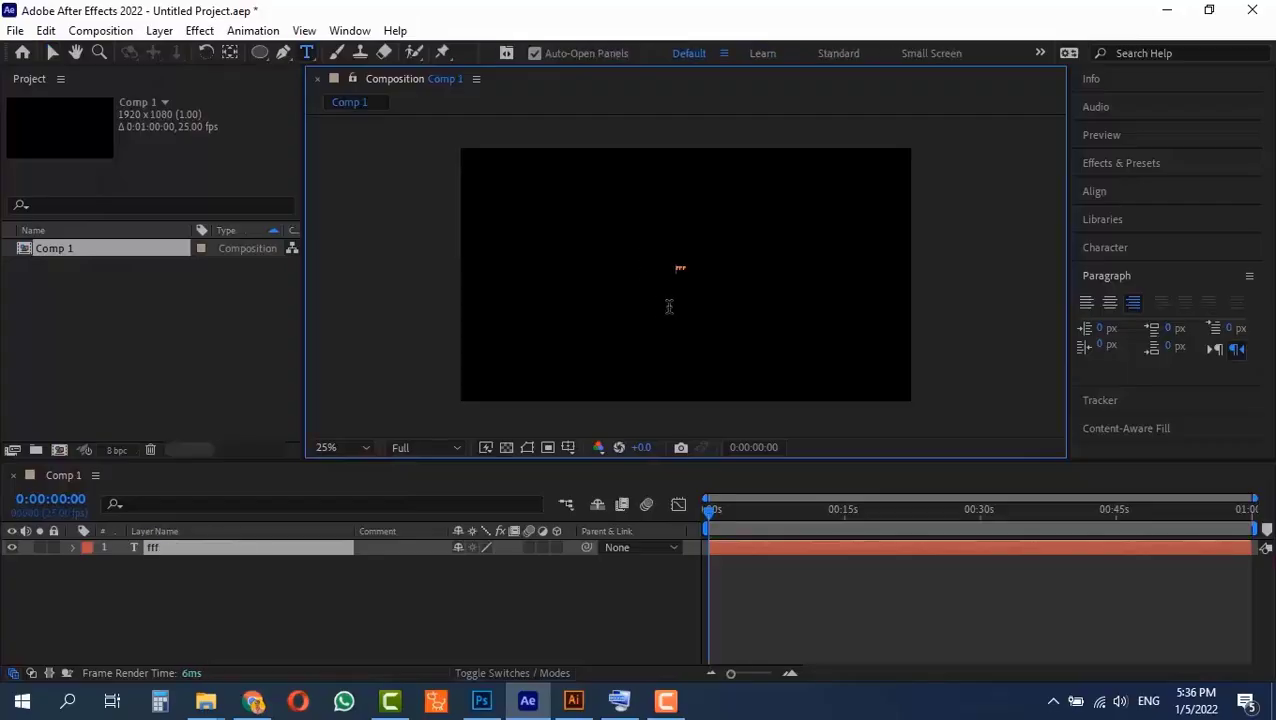
{"action": "type", "text": "fgggggggg"}
Erase all the sample text and remove the text layer from the composition.
{"action": "key", "text": "BackSpace"}
{"action": "key", "text": "BackSpace"}
{"action": "key", "text": "BackSpace"}
{"action": "key", "text": "BackSpace"}
{"action": "key", "text": "BackSpace"}
{"action": "key", "text": "BackSpace"}
{"action": "key", "text": "BackSpace"}
{"action": "key", "text": "BackSpace"}
{"action": "key", "text": "BackSpace"}
{"action": "key", "text": "BackSpace"}
{"action": "key", "text": "BackSpace"}
{"action": "key", "text": "BackSpace"}
{"action": "left_click", "coordinate": [186, 548]}
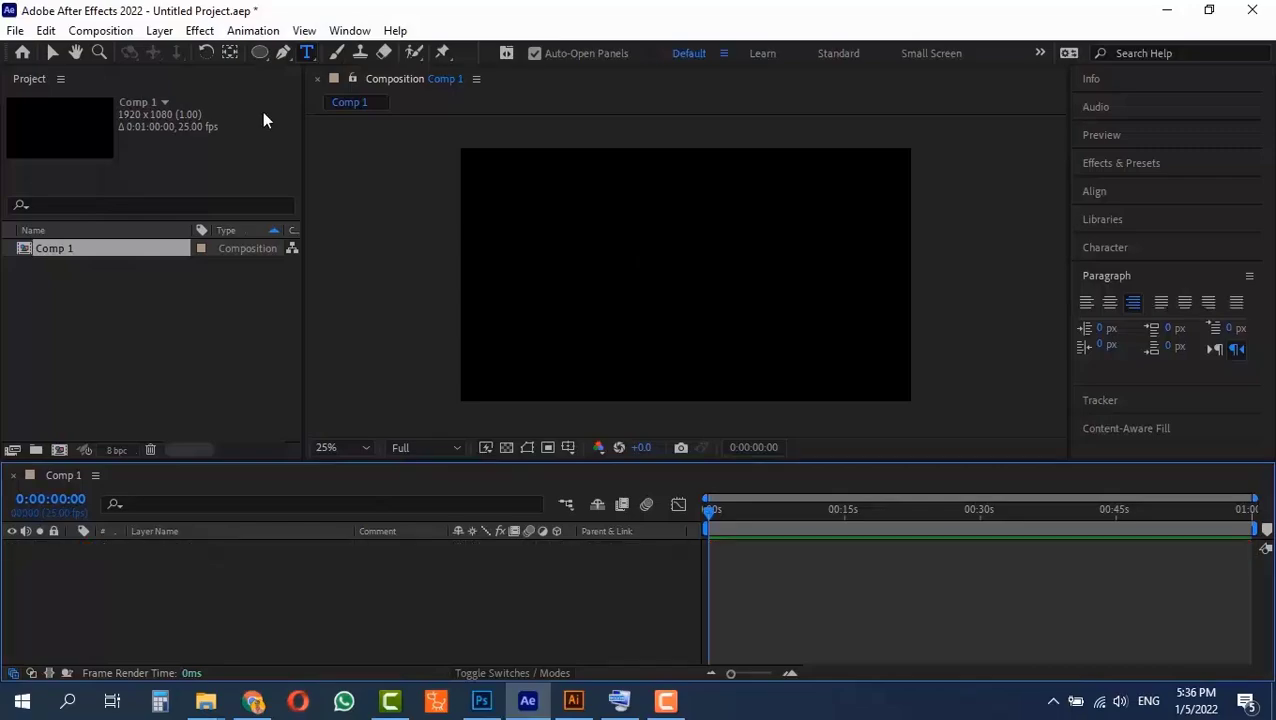
Start a new solid layer and set both its width and height to 520 px.
{"action": "left_click", "coordinate": [160, 31]}
{"action": "mouse_move", "coordinate": [186, 54]}
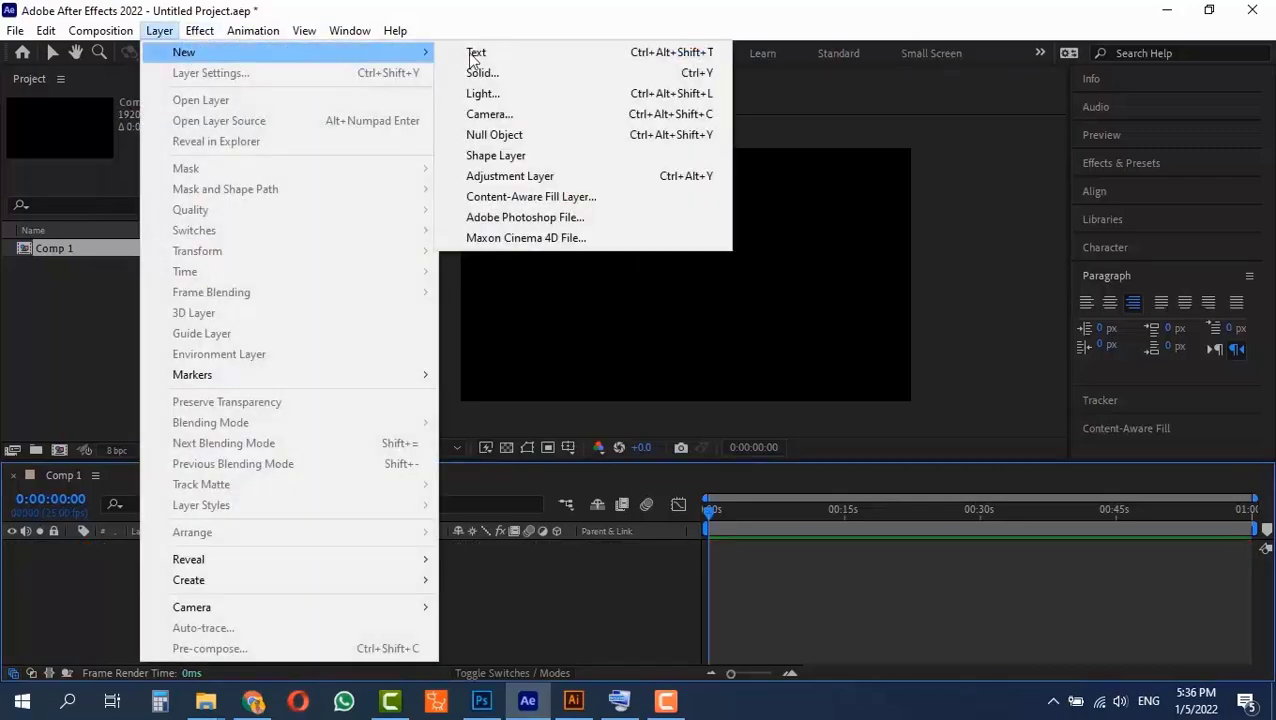
{"action": "left_click", "coordinate": [577, 77]}
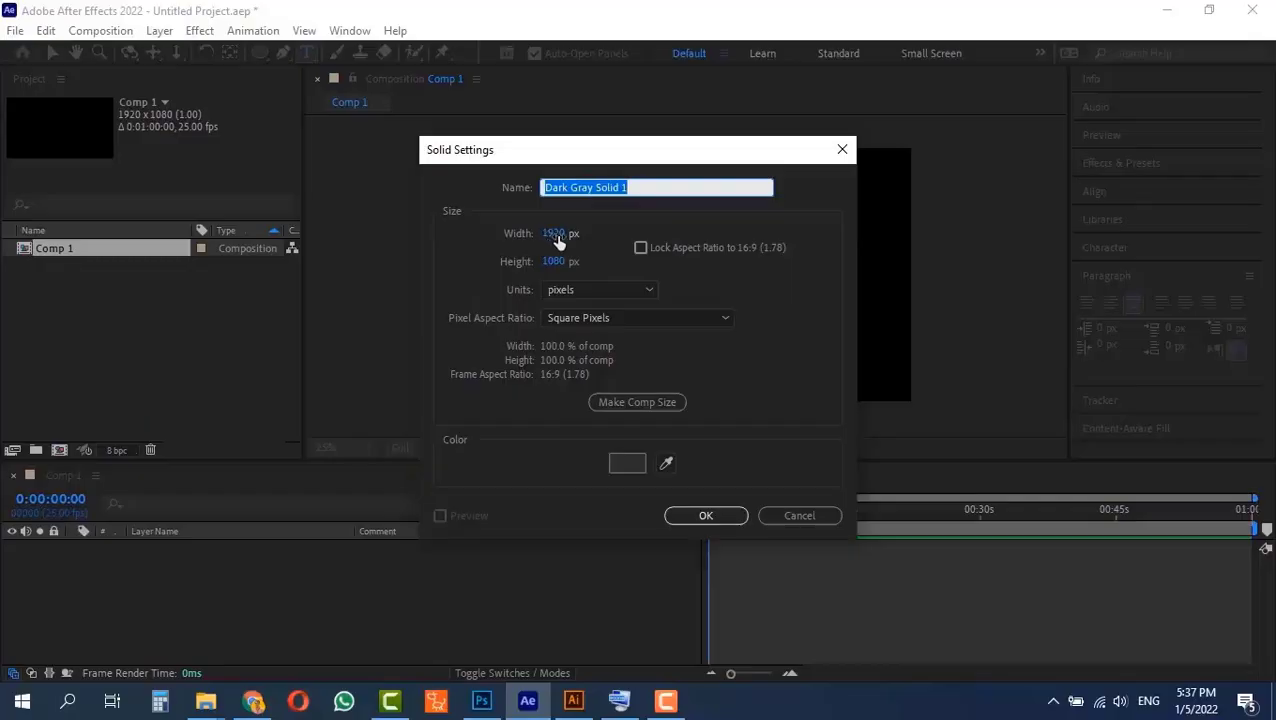
{"action": "left_click_drag", "start_coordinate": [552, 240], "coordinate": [414, 227]}
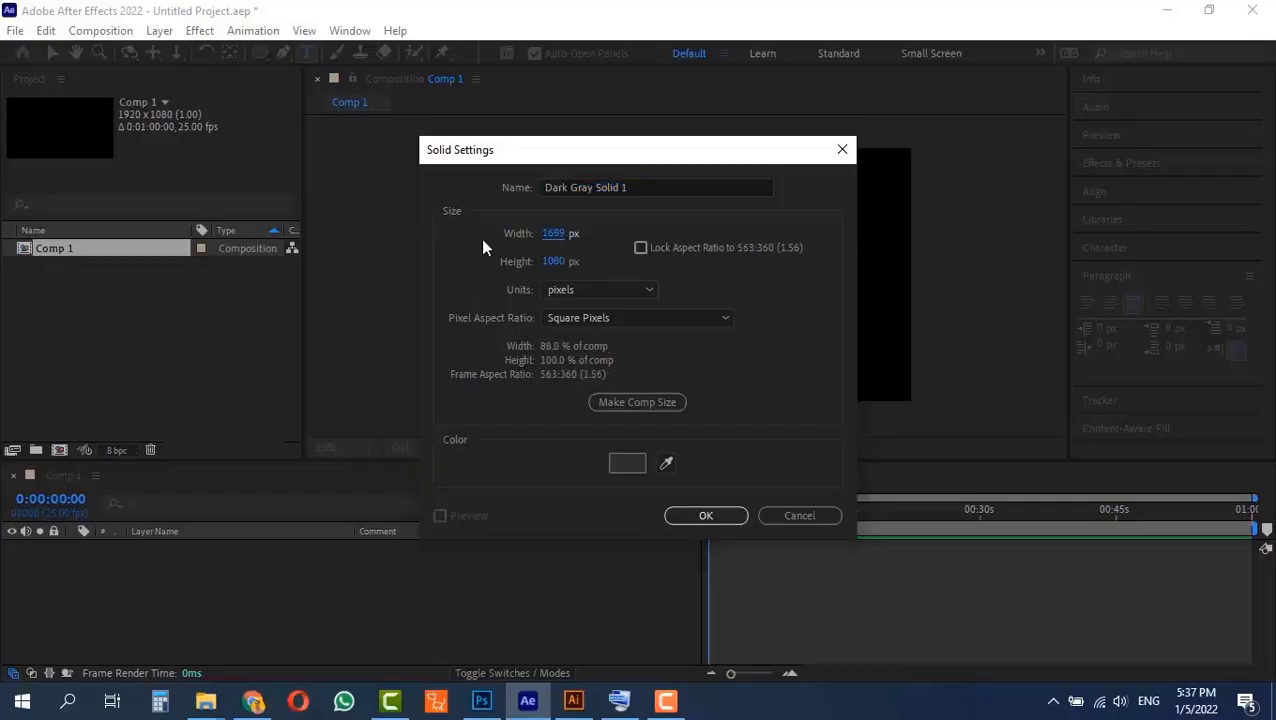
{"action": "left_click_drag", "start_coordinate": [556, 233], "coordinate": [428, 231]}
{"action": "left_click", "coordinate": [549, 237]}
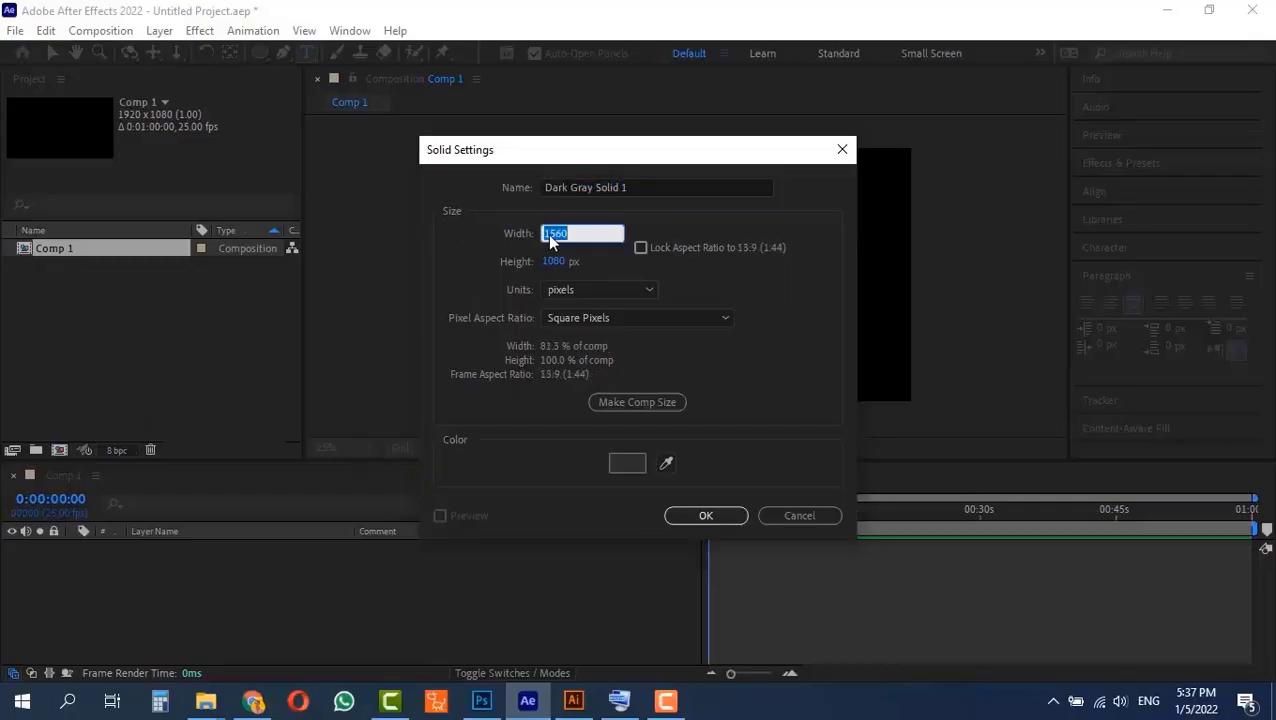
{"action": "type", "text": "520"}
{"action": "key", "text": "Return"}
{"action": "left_click", "coordinate": [553, 262]}
{"action": "type", "text": "520"}
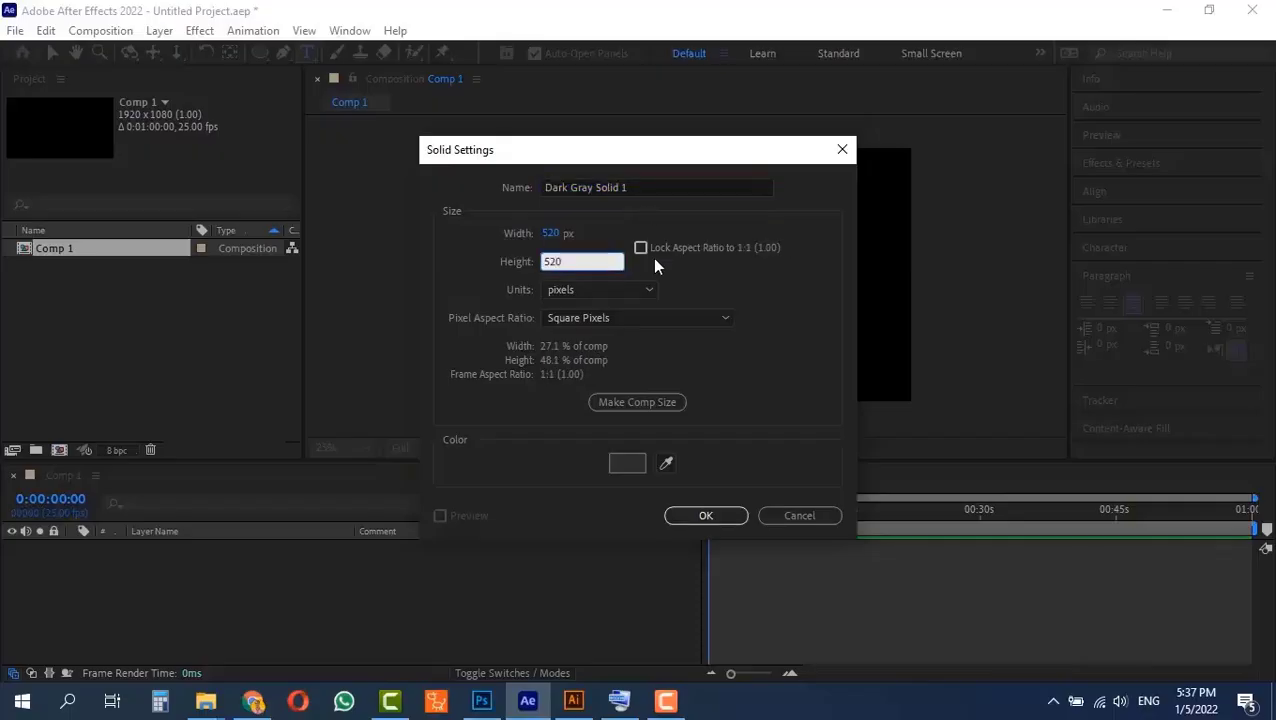
Lock the solid's aspect ratio to 1:1 and set its width to 1080 px.
{"action": "left_click", "coordinate": [641, 249]}
{"action": "left_click", "coordinate": [548, 236]}
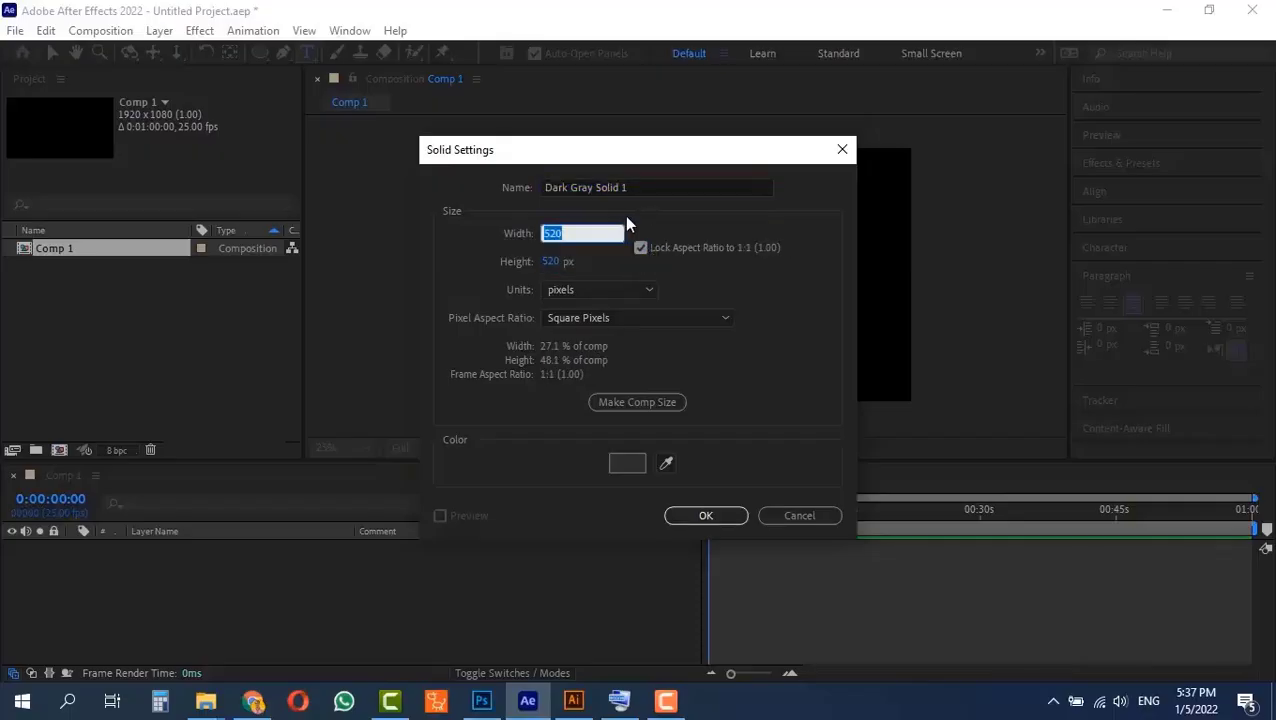
{"action": "type", "text": "1080"}
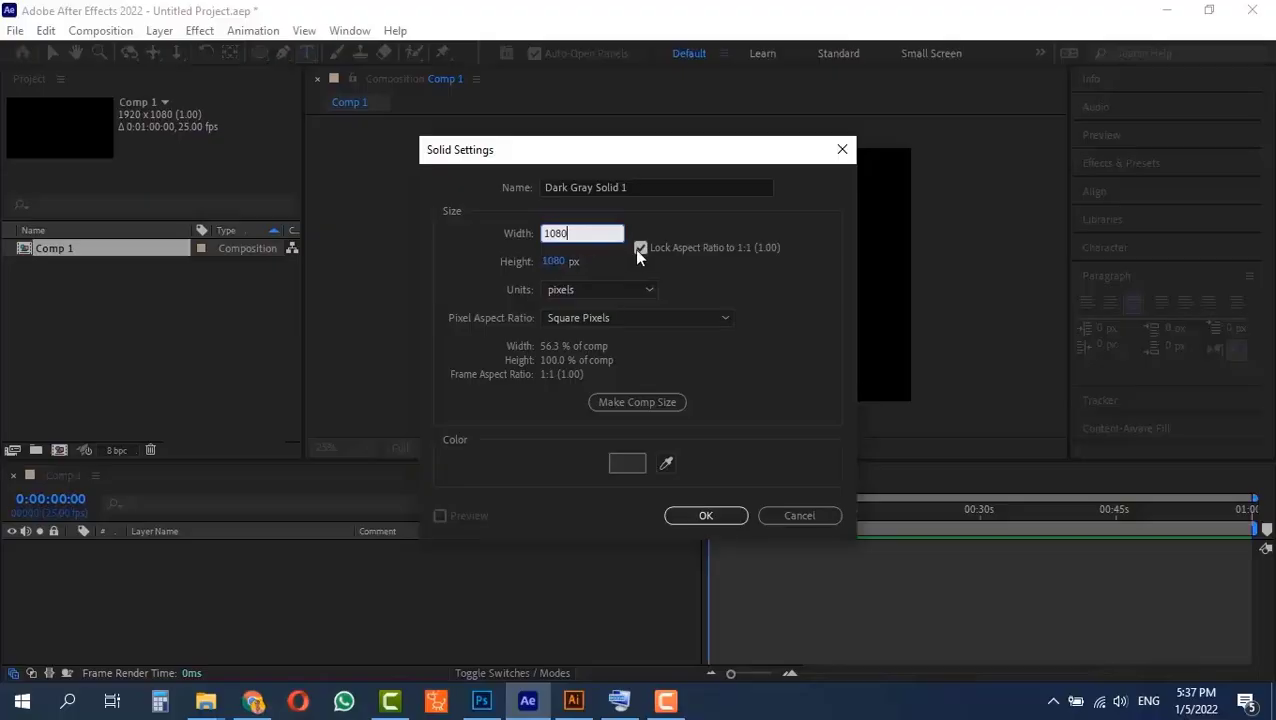
Shorten the new solid's name to "Solid 1" by removing the colour words.
{"action": "left_click", "coordinate": [558, 187]}
{"action": "left_click", "coordinate": [581, 184]}
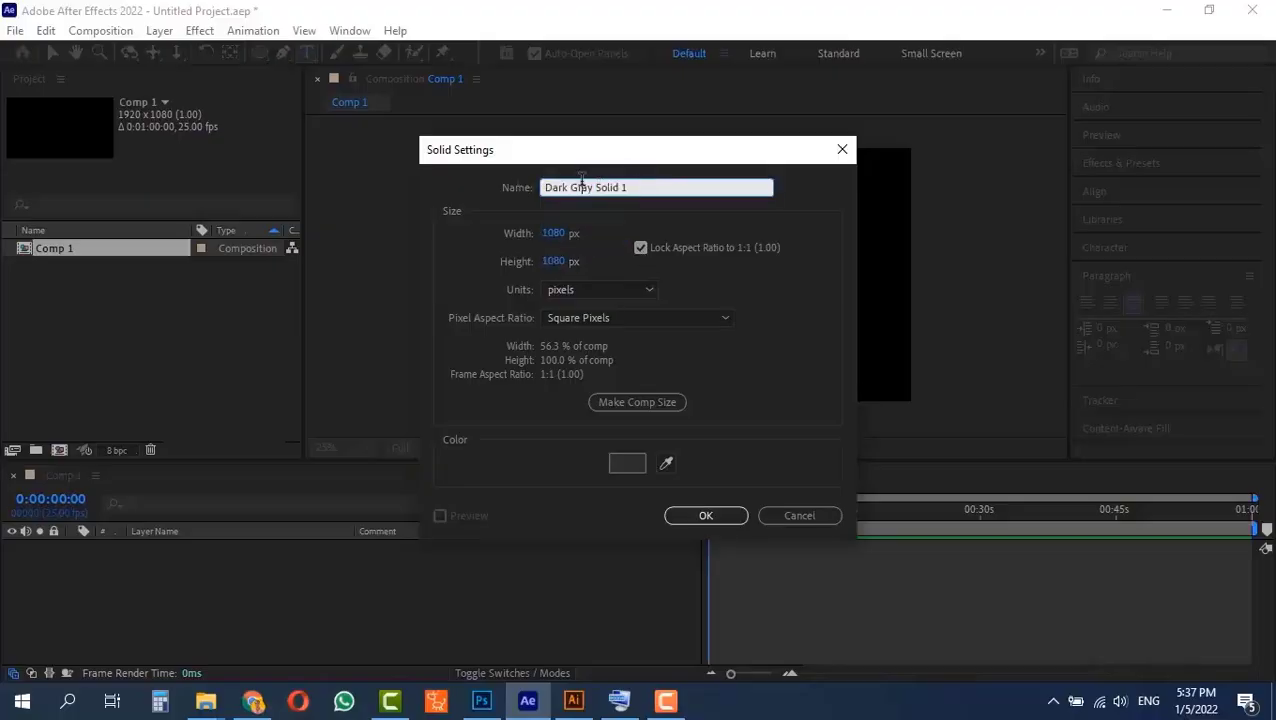
{"action": "left_click_drag", "start_coordinate": [598, 181], "coordinate": [539, 190]}
{"action": "left_click", "coordinate": [598, 182]}
{"action": "key", "text": "BackSpace"}
Look through the unit options and pixel aspect ratio presets available for the solid.
{"action": "left_click", "coordinate": [594, 286]}
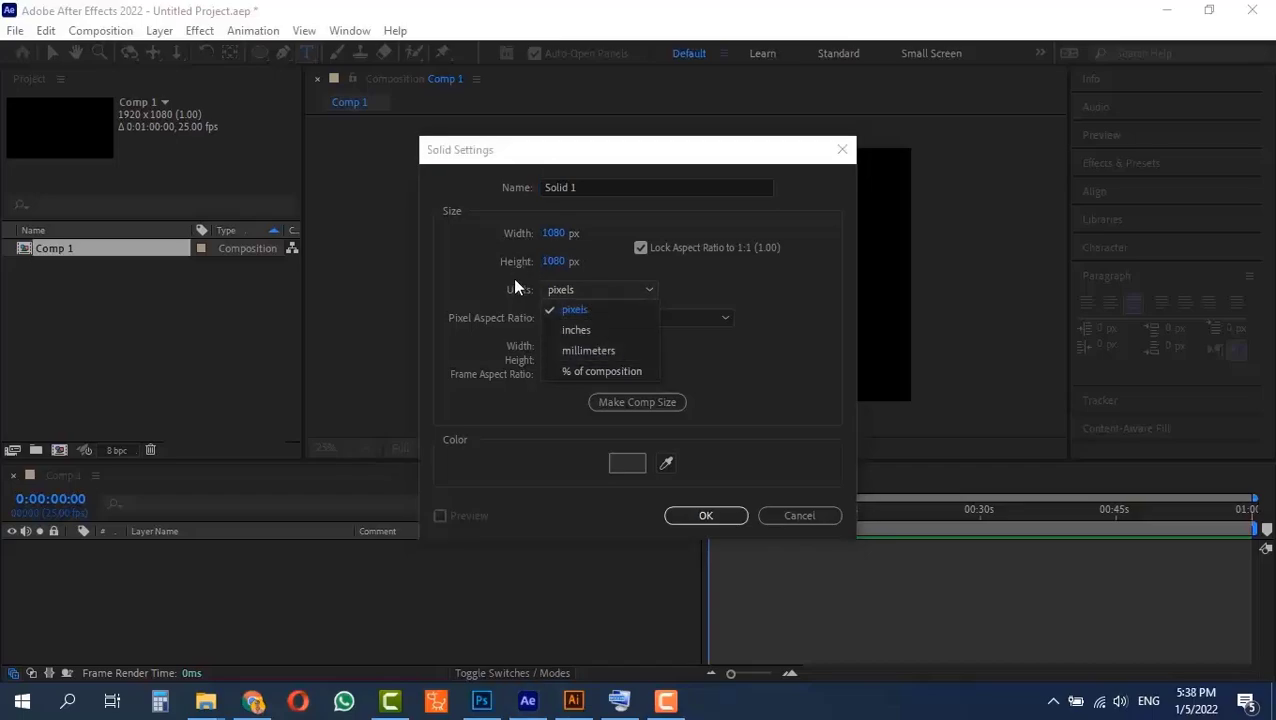
{"action": "left_click", "coordinate": [561, 290]}
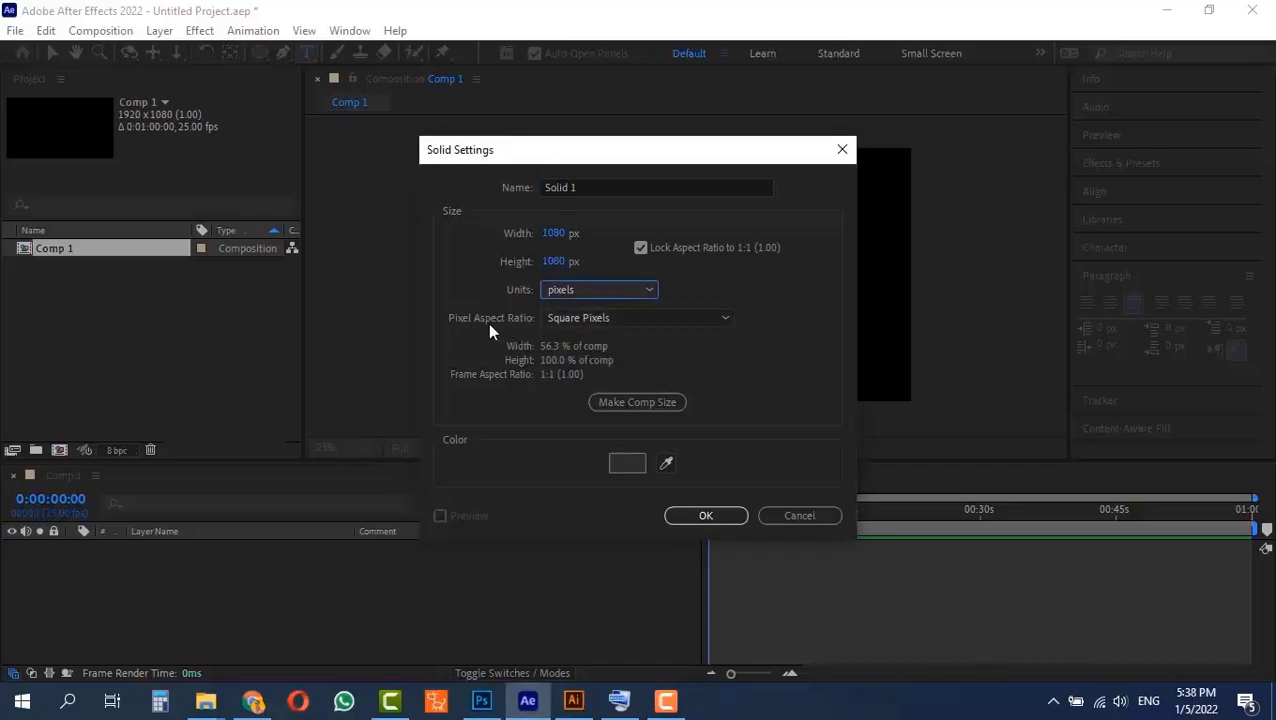
{"action": "left_click", "coordinate": [601, 318]}
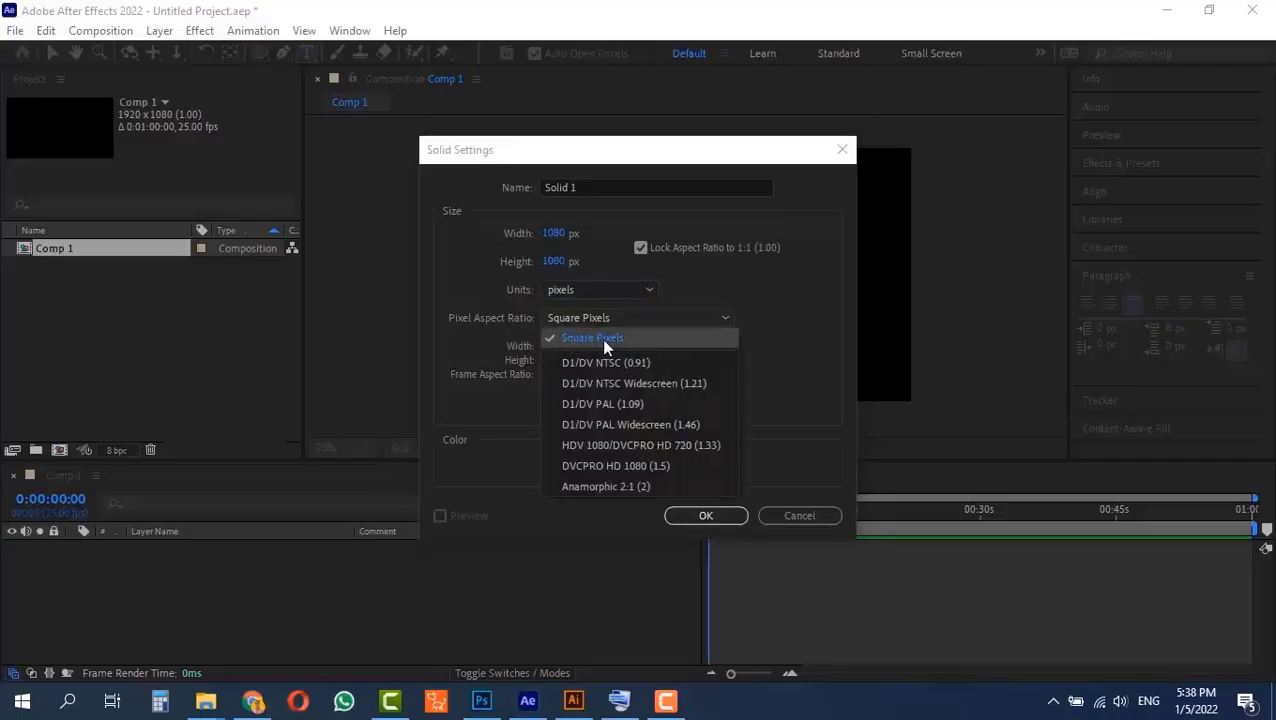
{"action": "left_click", "coordinate": [595, 319]}
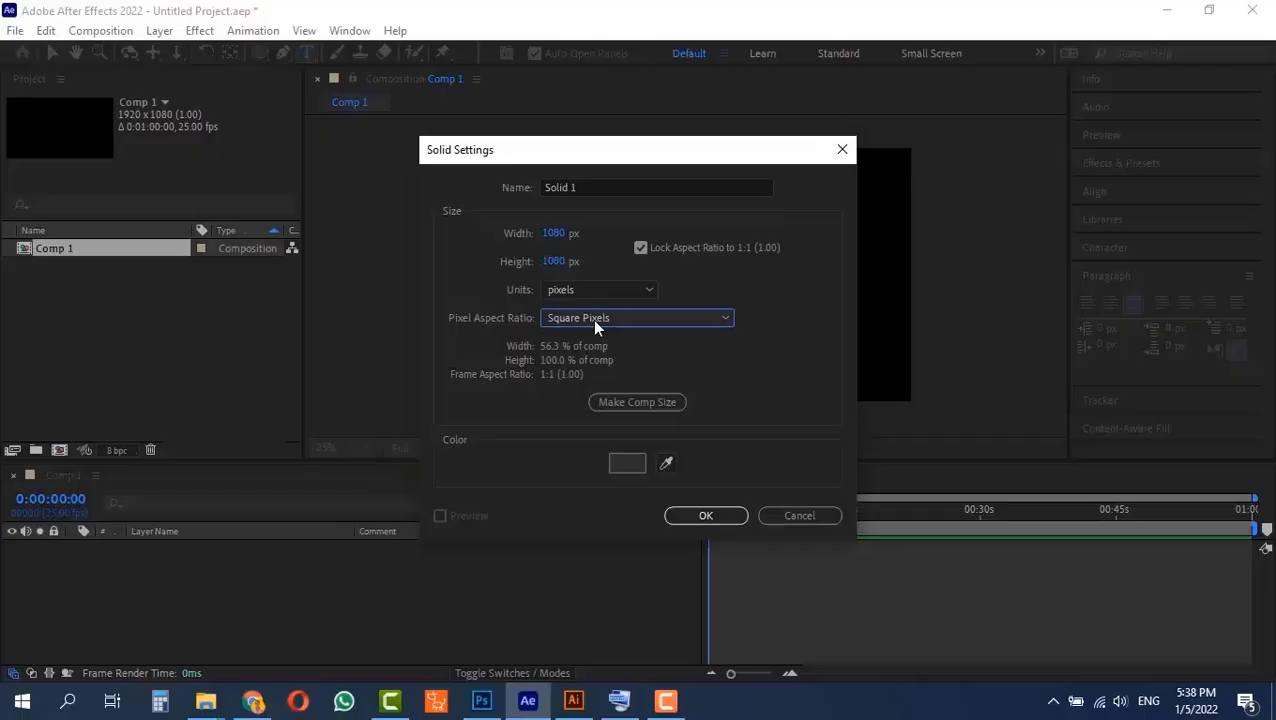
Set the solid's colour to a bright red.
{"action": "left_click", "coordinate": [636, 461]}
{"action": "left_click_drag", "start_coordinate": [293, 188], "coordinate": [300, 163]}
{"action": "left_click", "coordinate": [271, 163]}
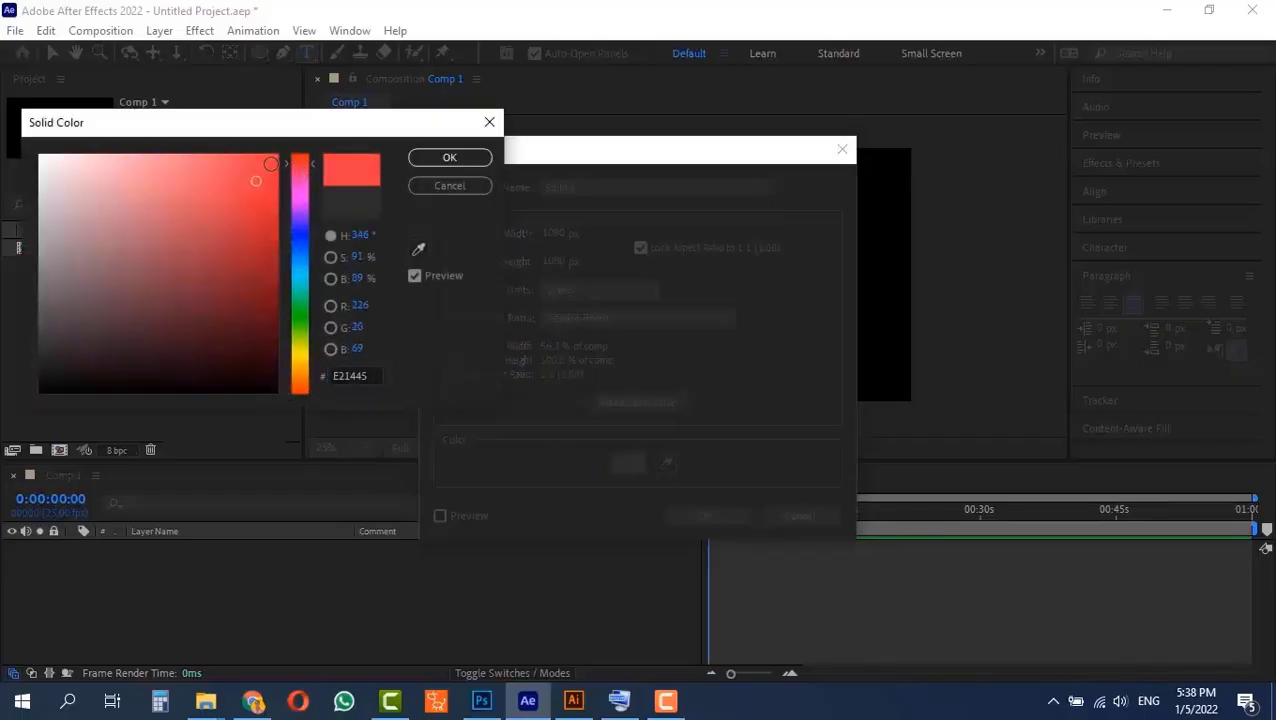
{"action": "left_click", "coordinate": [450, 159]}
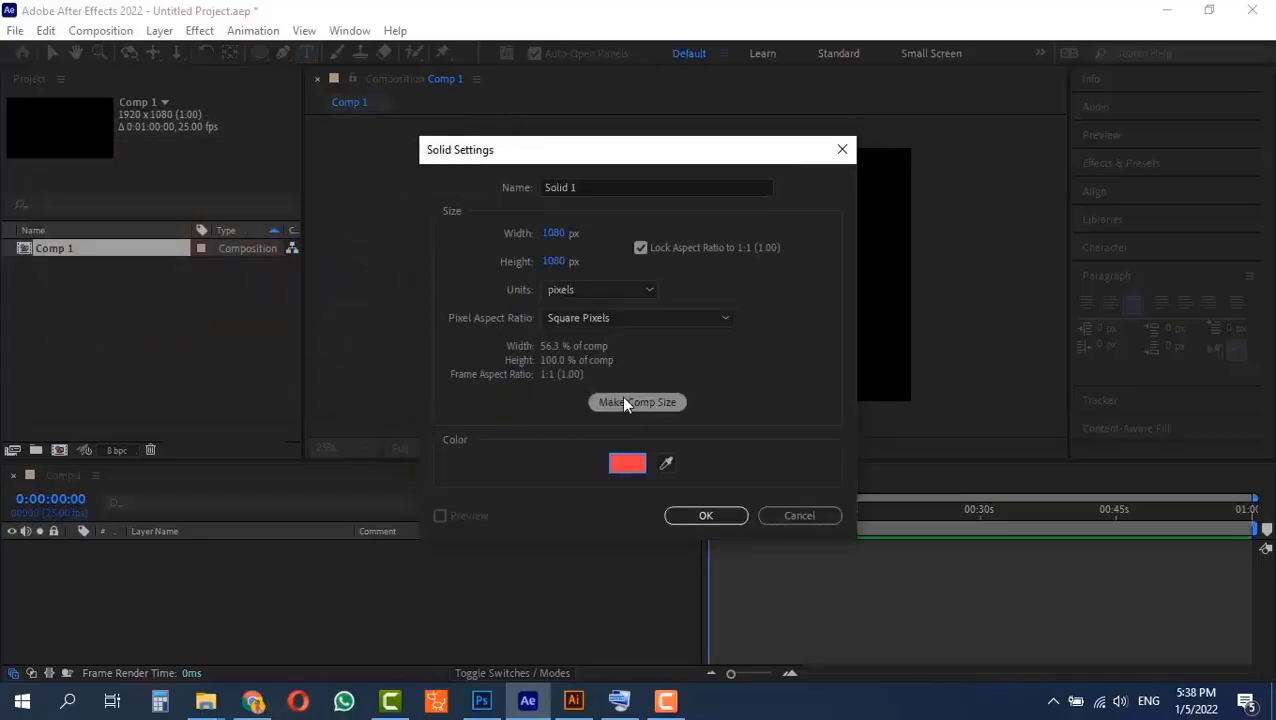
Move the solid settings aside to see the composition details, and match the solid's size to the composition.
{"action": "left_click_drag", "start_coordinate": [610, 156], "coordinate": [243, 247]}
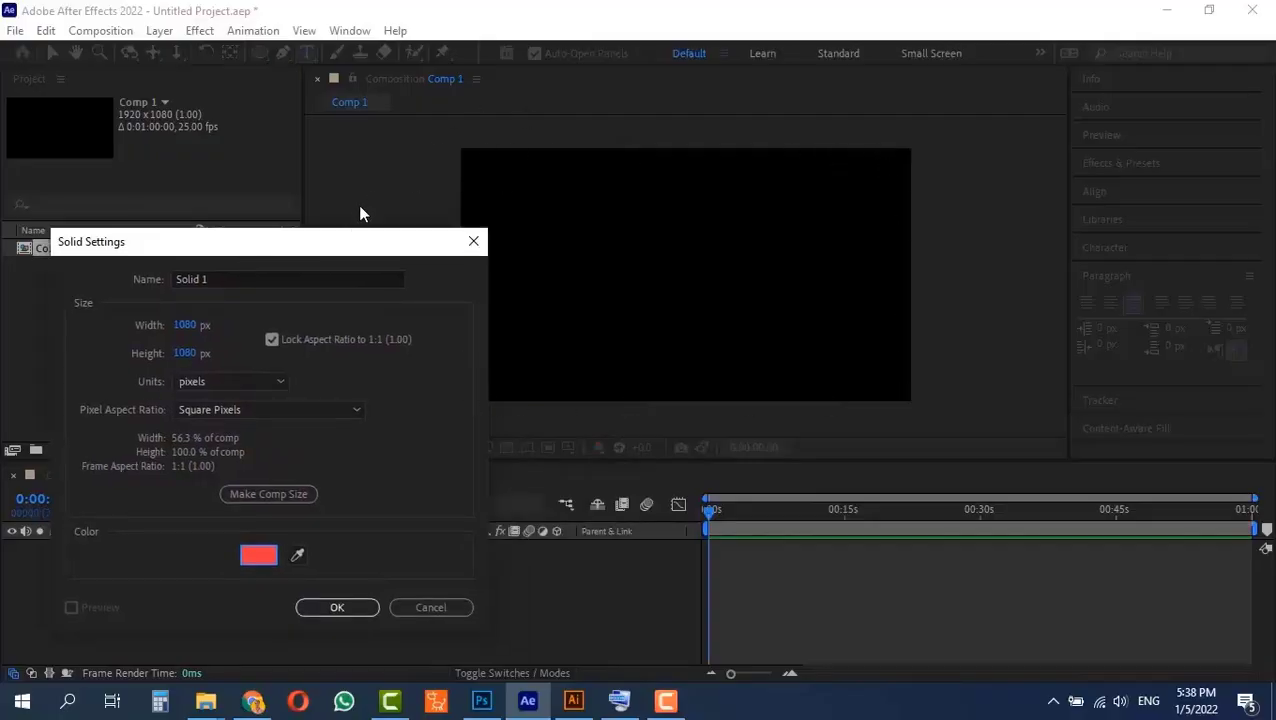
{"action": "left_click_drag", "start_coordinate": [360, 248], "coordinate": [908, 125]}
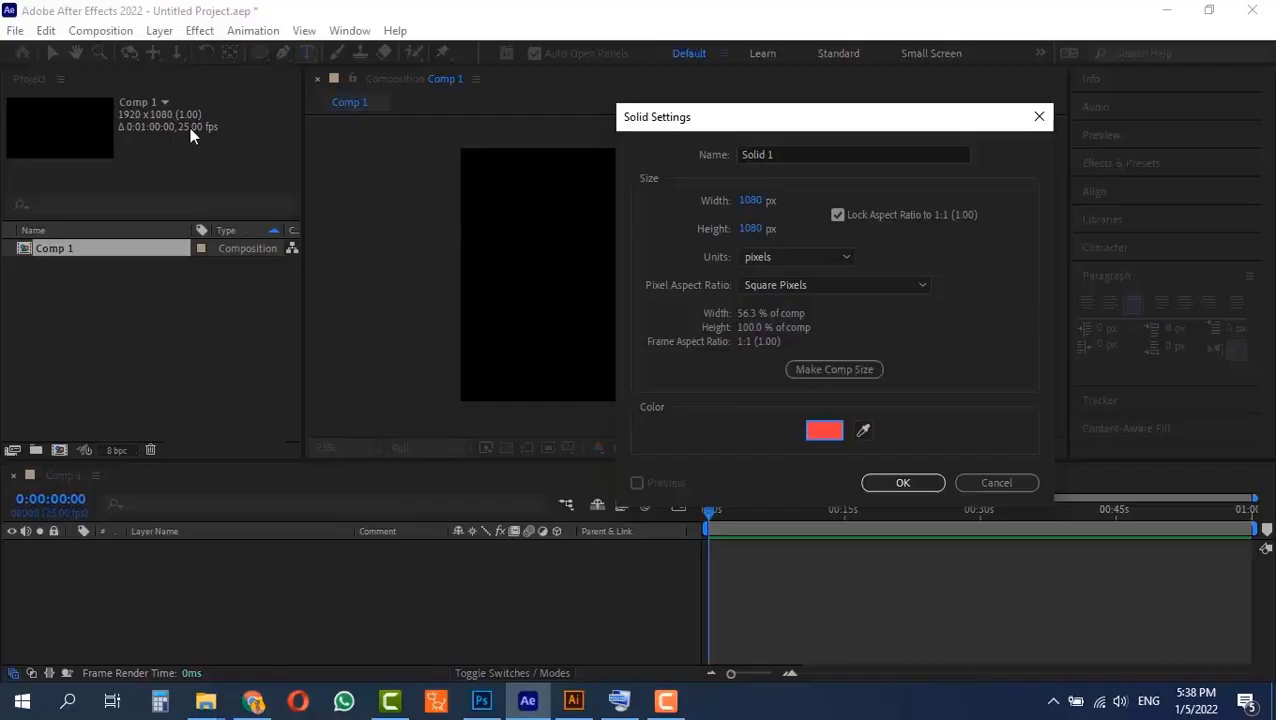
{"action": "left_click", "coordinate": [822, 369]}
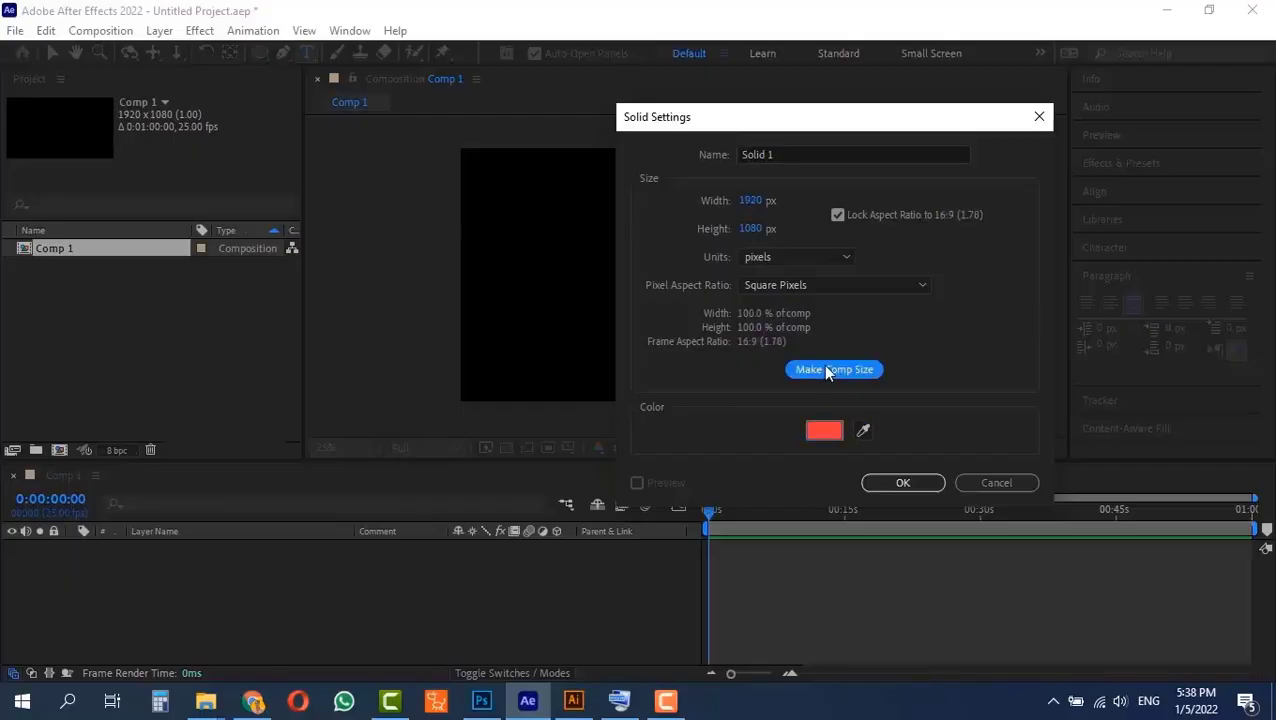
Unlock the aspect ratio, set the solid's width and height to 520 px, and create the solid.
{"action": "left_click", "coordinate": [752, 200]}
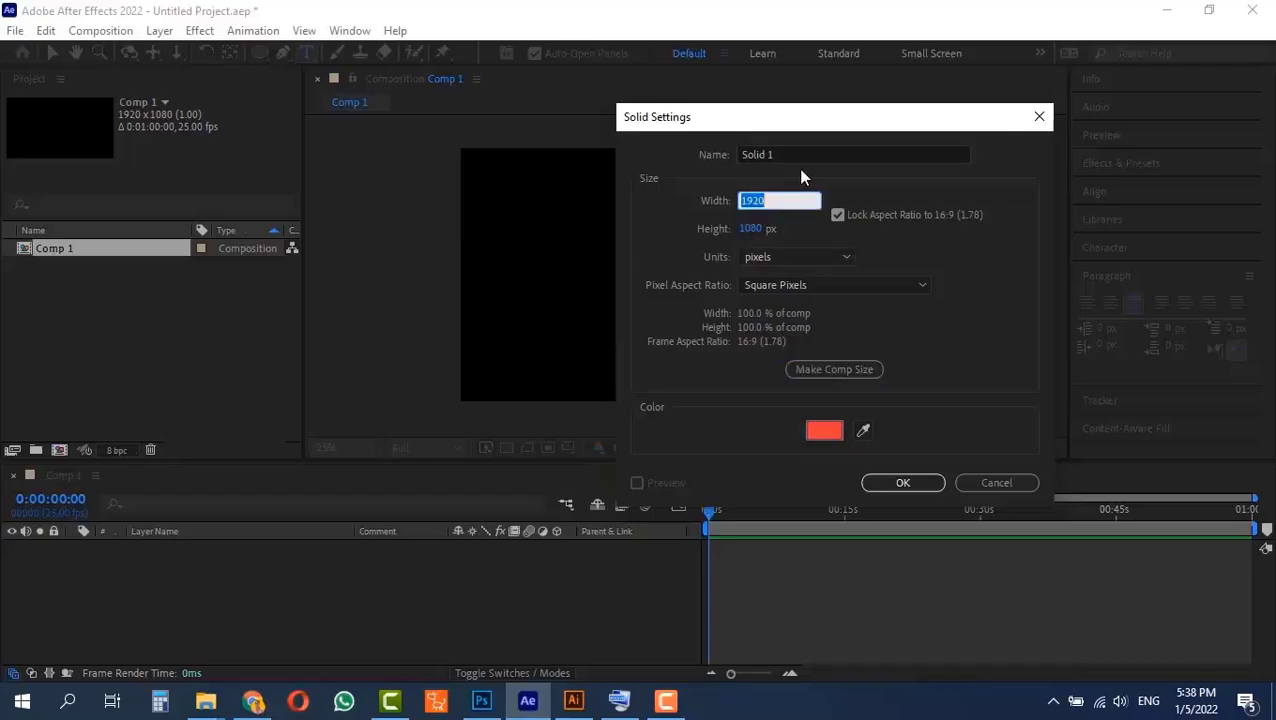
{"action": "type", "text": "520"}
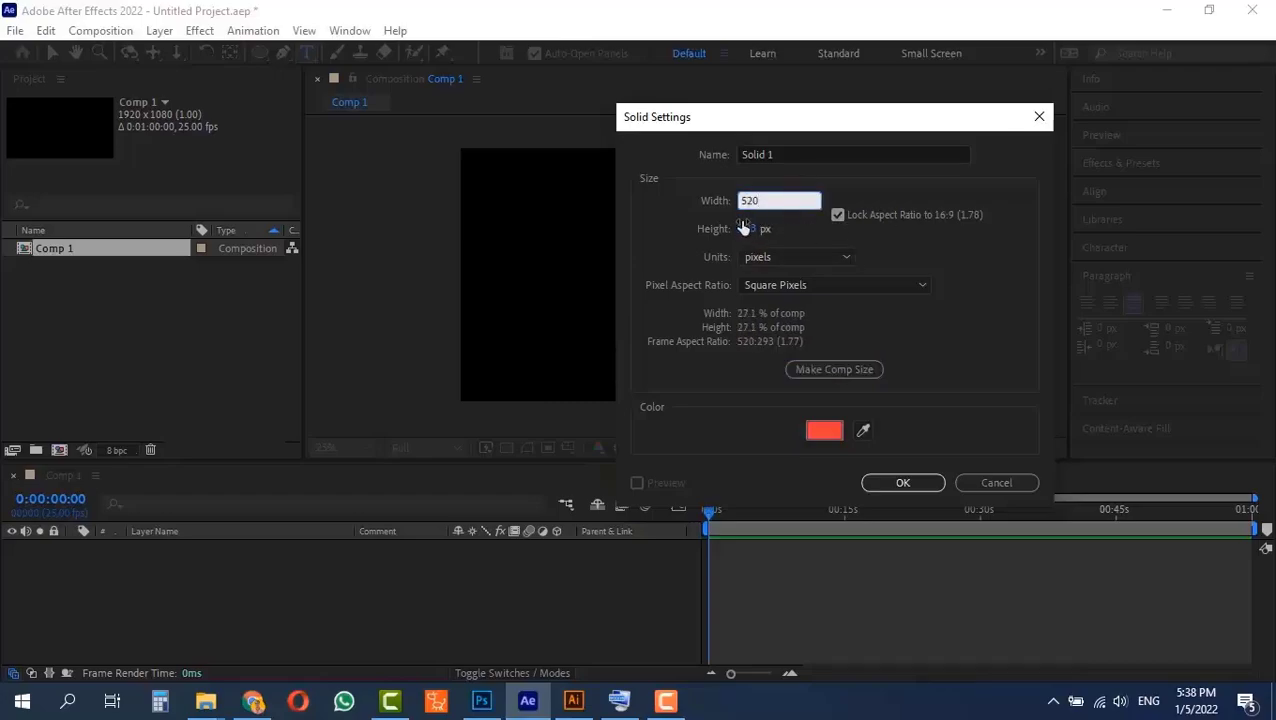
{"action": "left_click", "coordinate": [837, 215]}
{"action": "left_click", "coordinate": [760, 224]}
{"action": "type", "text": "520"}
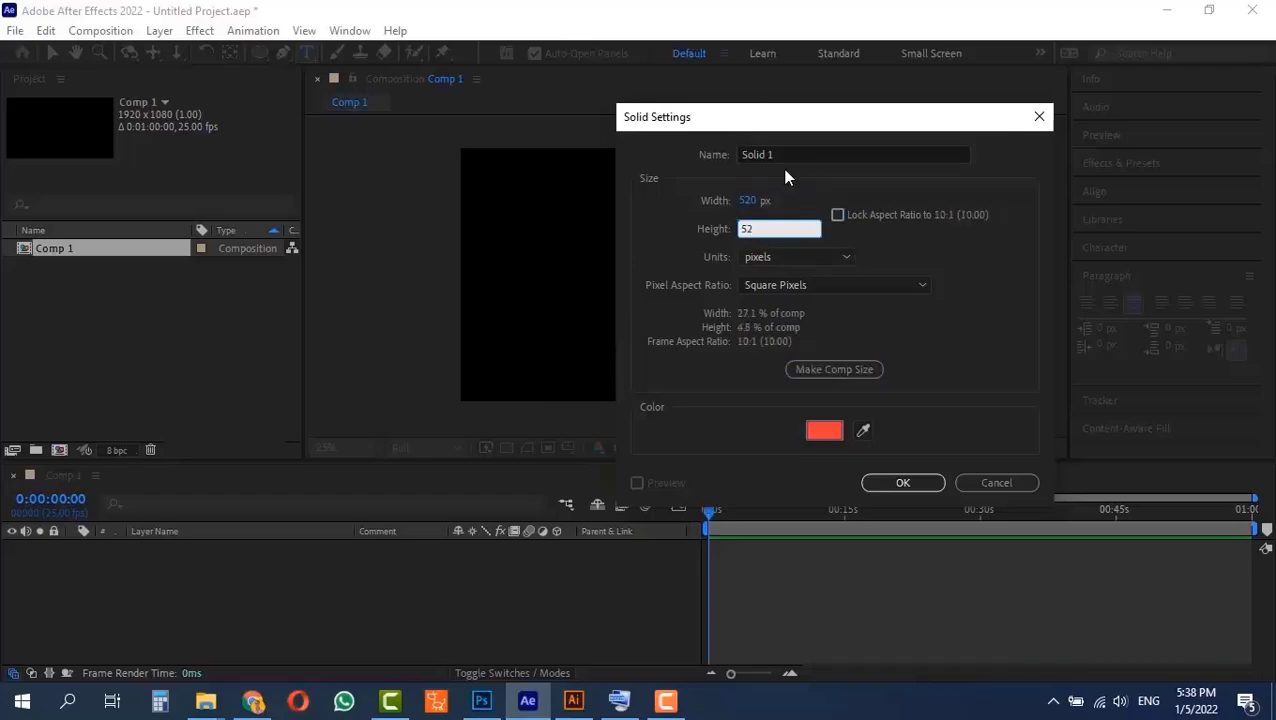
{"action": "left_click", "coordinate": [693, 218]}
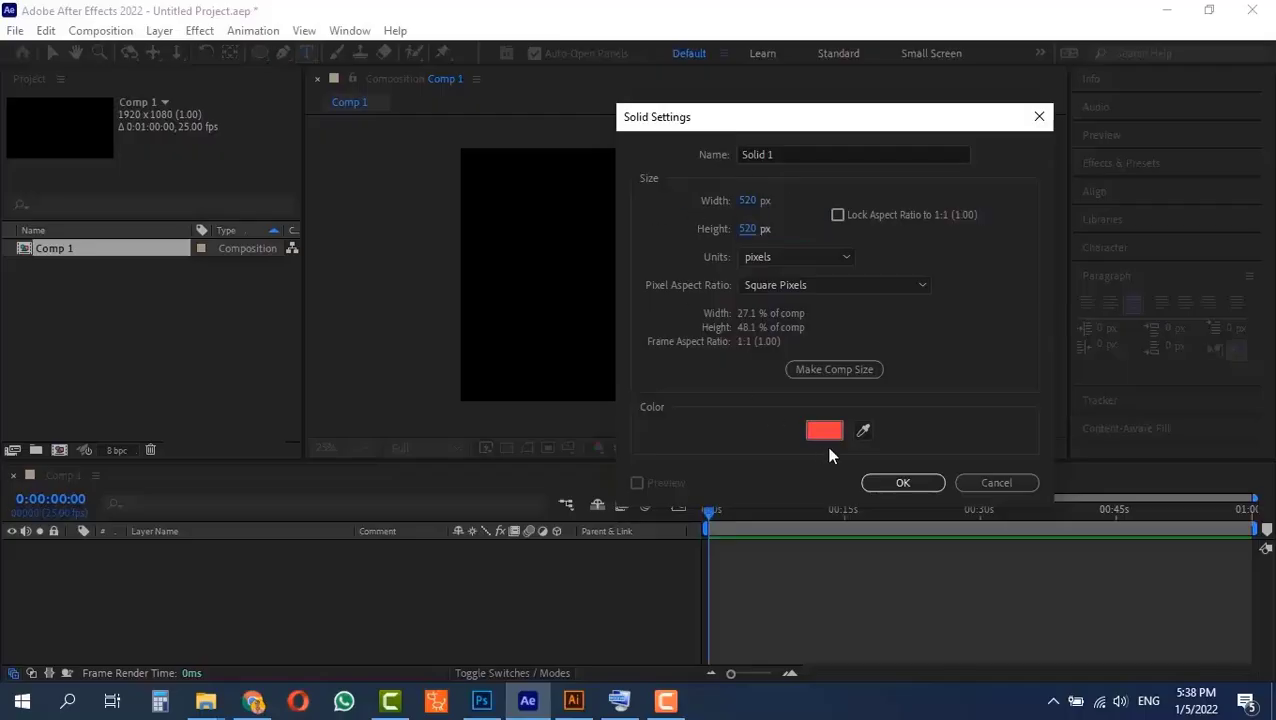
{"action": "left_click", "coordinate": [902, 483]}
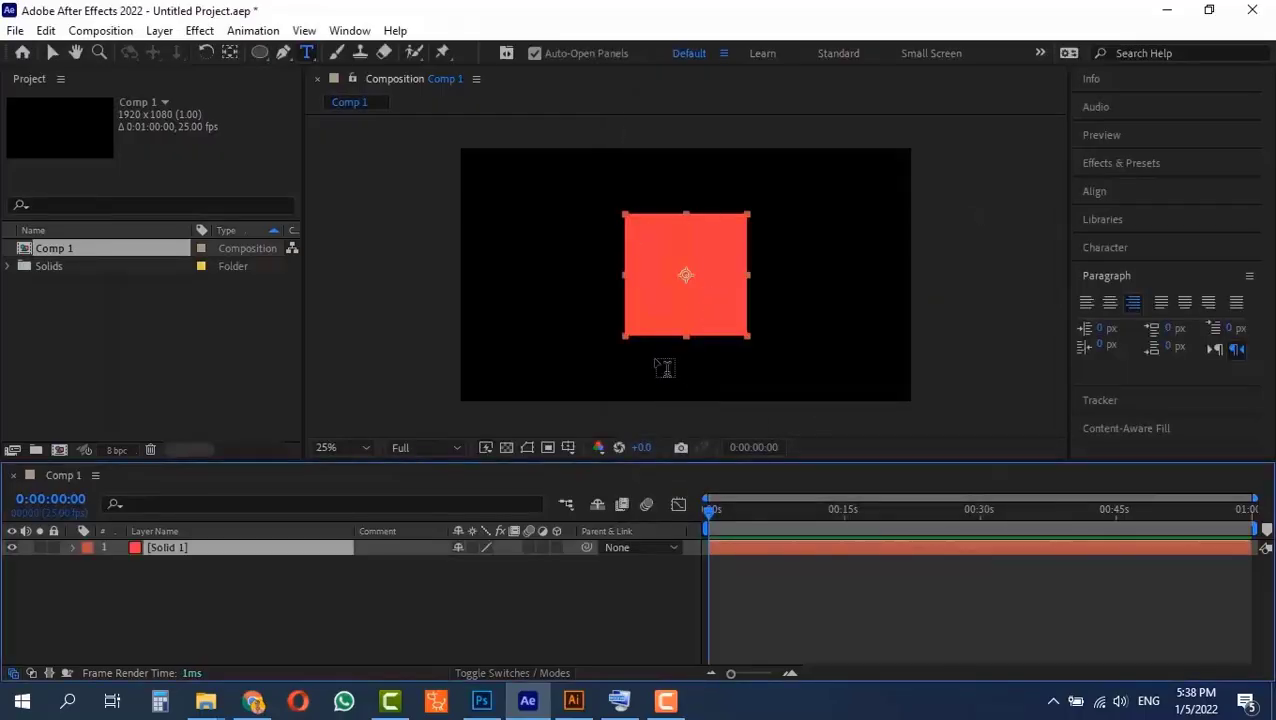
Toggle the red solid layer's visibility off and on, and delete the layer from the composition.
{"action": "left_click", "coordinate": [12, 548]}
{"action": "left_click", "coordinate": [12, 548]}
{"action": "key", "text": "Delete"}
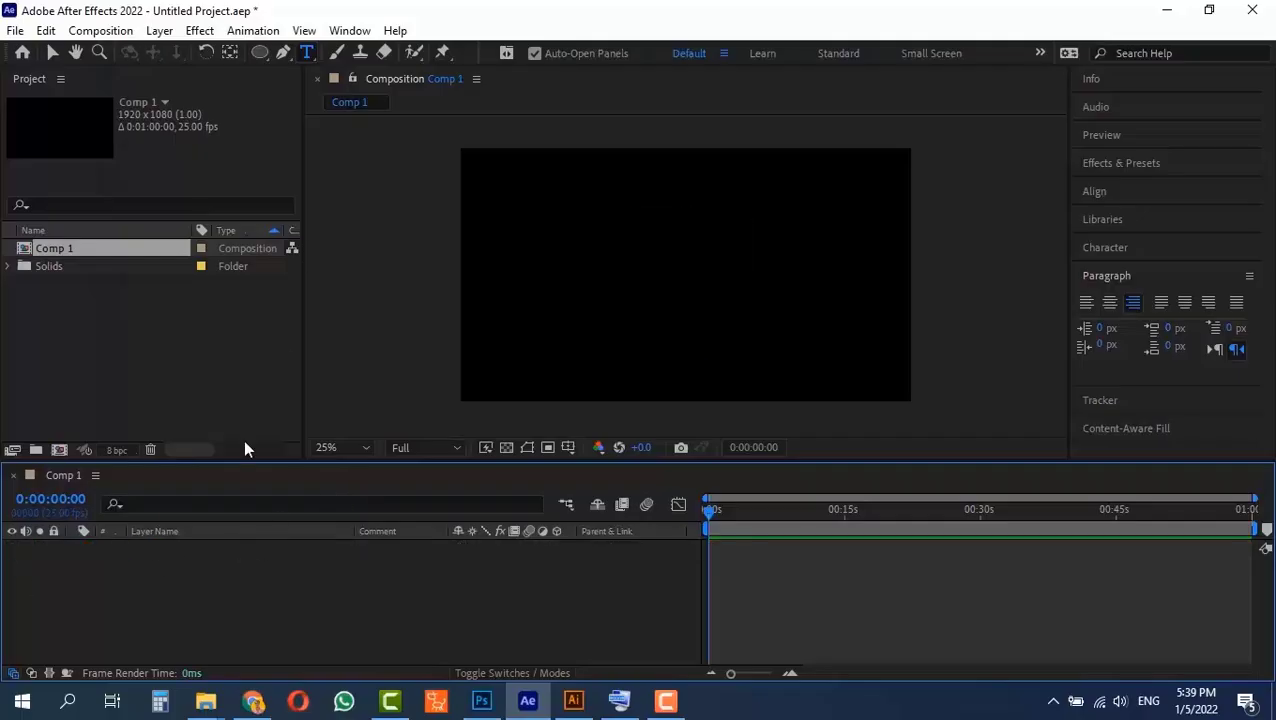
Create a full-composition rectangle shape layer with the Rectangle tool and change its fill to bright red.
{"action": "mouse_move", "coordinate": [259, 58]}
{"action": "left_mouse_down"}
{"action": "mouse_move", "coordinate": [322, 80]}
{"action": "mouse_move", "coordinate": [284, 60]}
{"action": "left_mouse_up"}
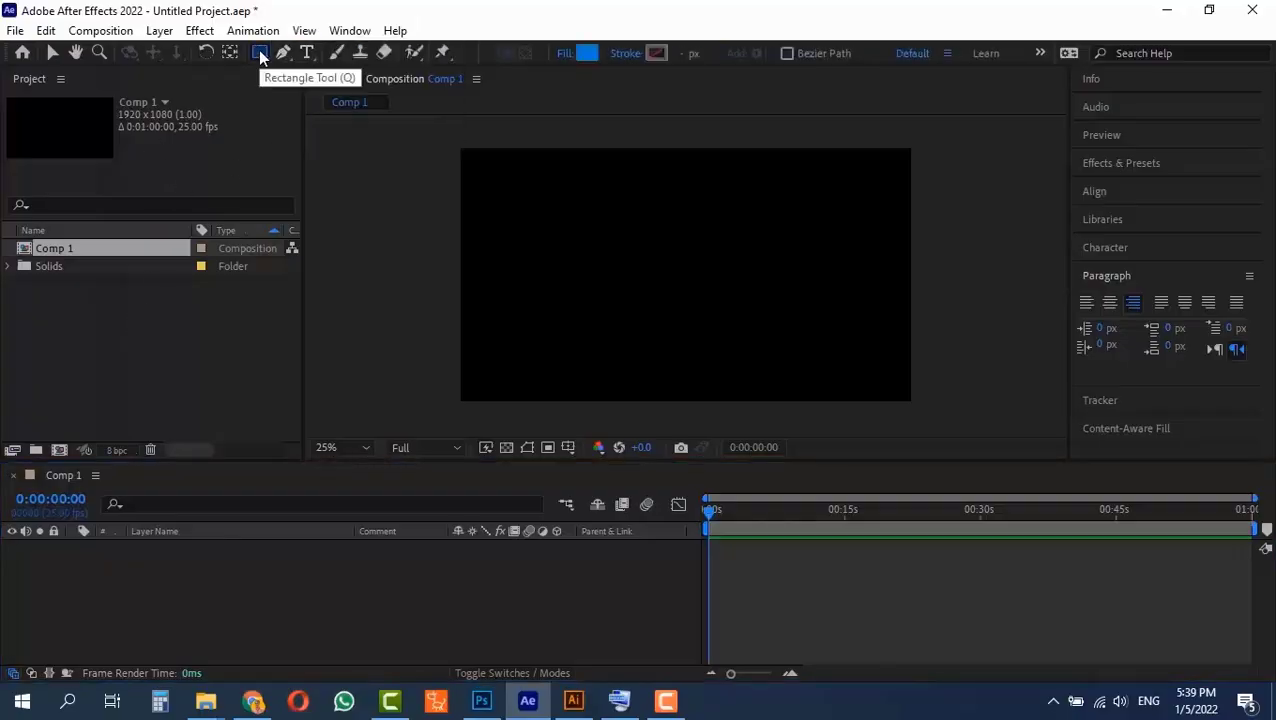
{"action": "double_click", "coordinate": [259, 57]}
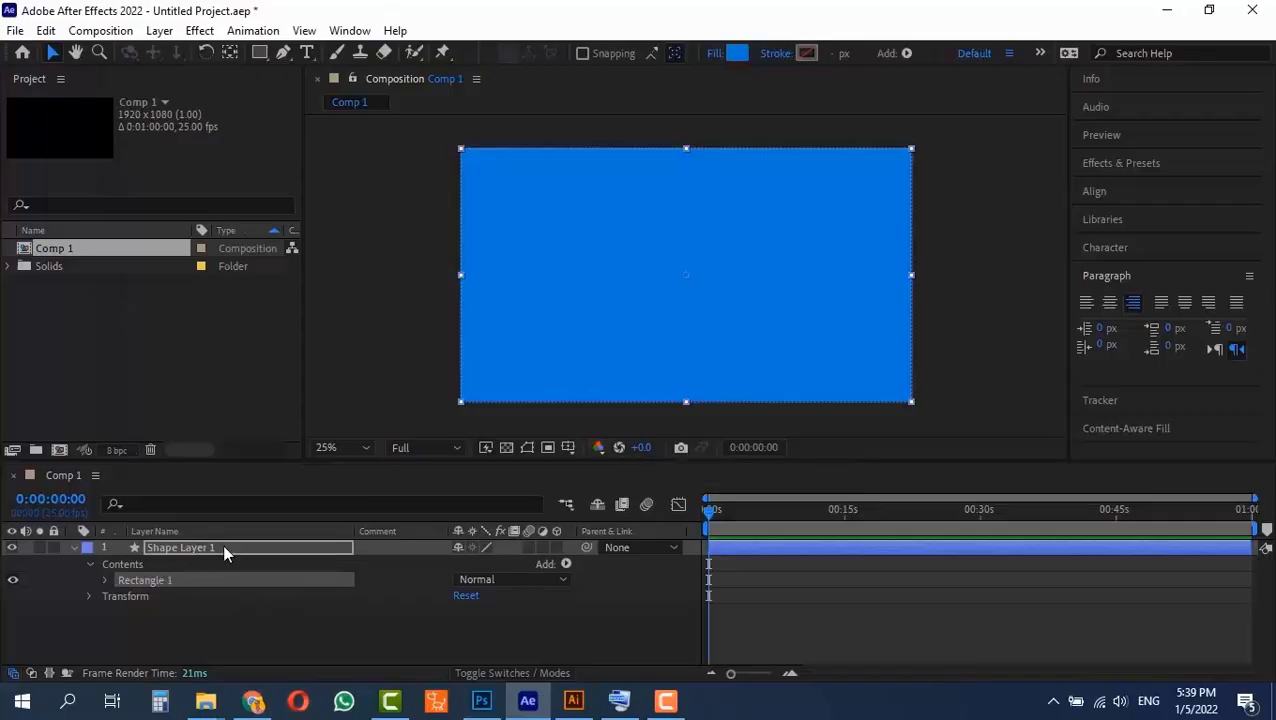
{"action": "left_click", "coordinate": [737, 53]}
{"action": "left_click", "coordinate": [302, 162]}
{"action": "left_click", "coordinate": [446, 156]}
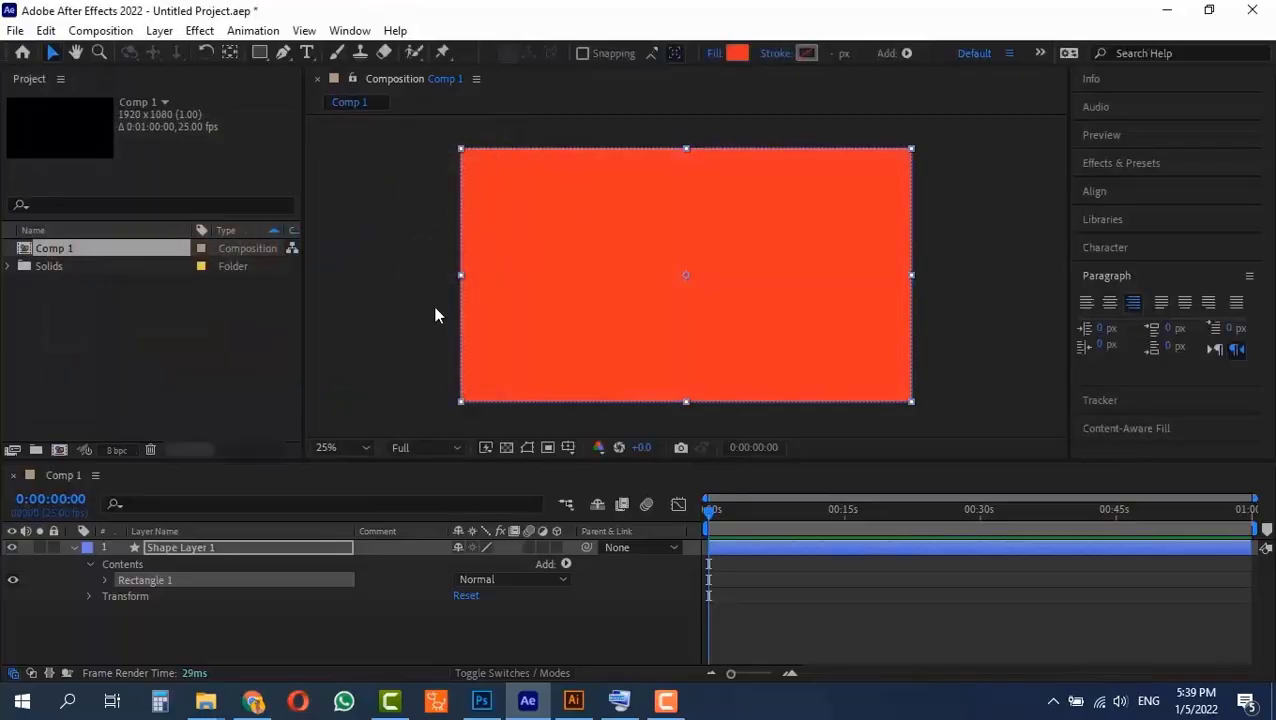
Collapse the rectangle shape layer's properties and delete the layer.
{"action": "left_click", "coordinate": [75, 547]}
{"action": "left_click", "coordinate": [239, 548]}
{"action": "key", "text": "Delete"}
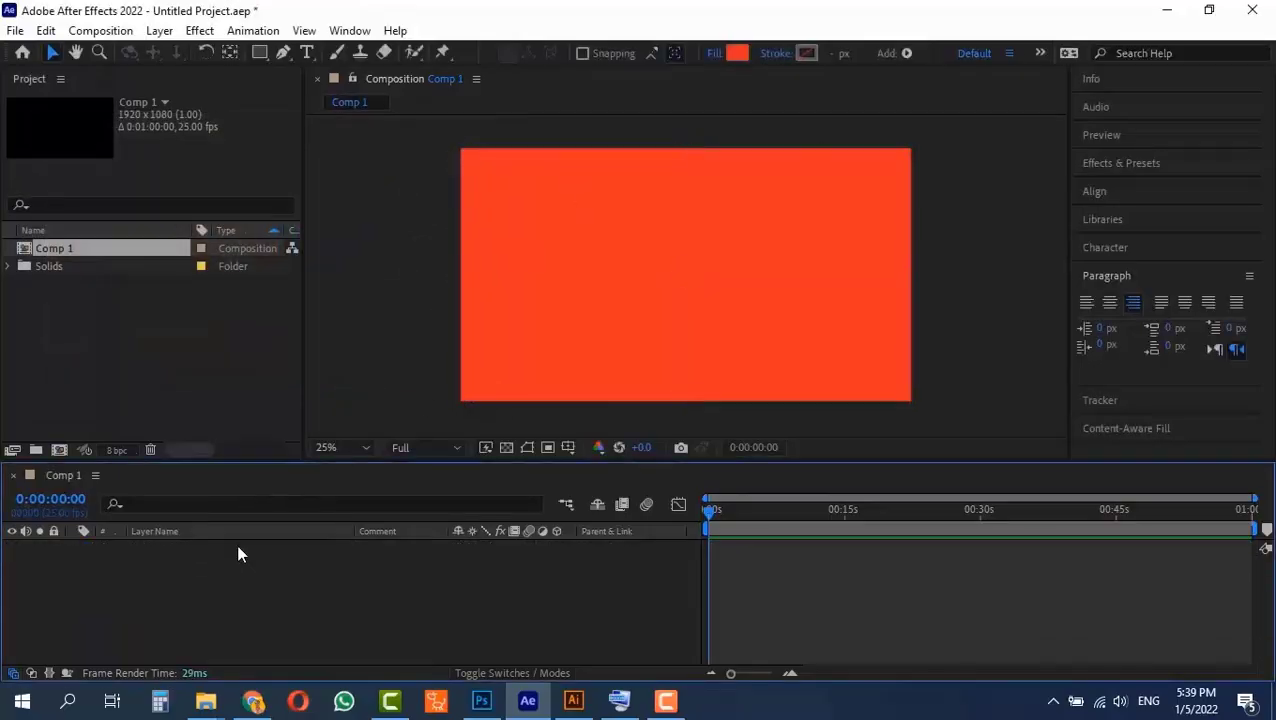
Create a red solid layer at the full composition size.
{"action": "left_click", "coordinate": [159, 30]}
{"action": "mouse_move", "coordinate": [413, 51]}
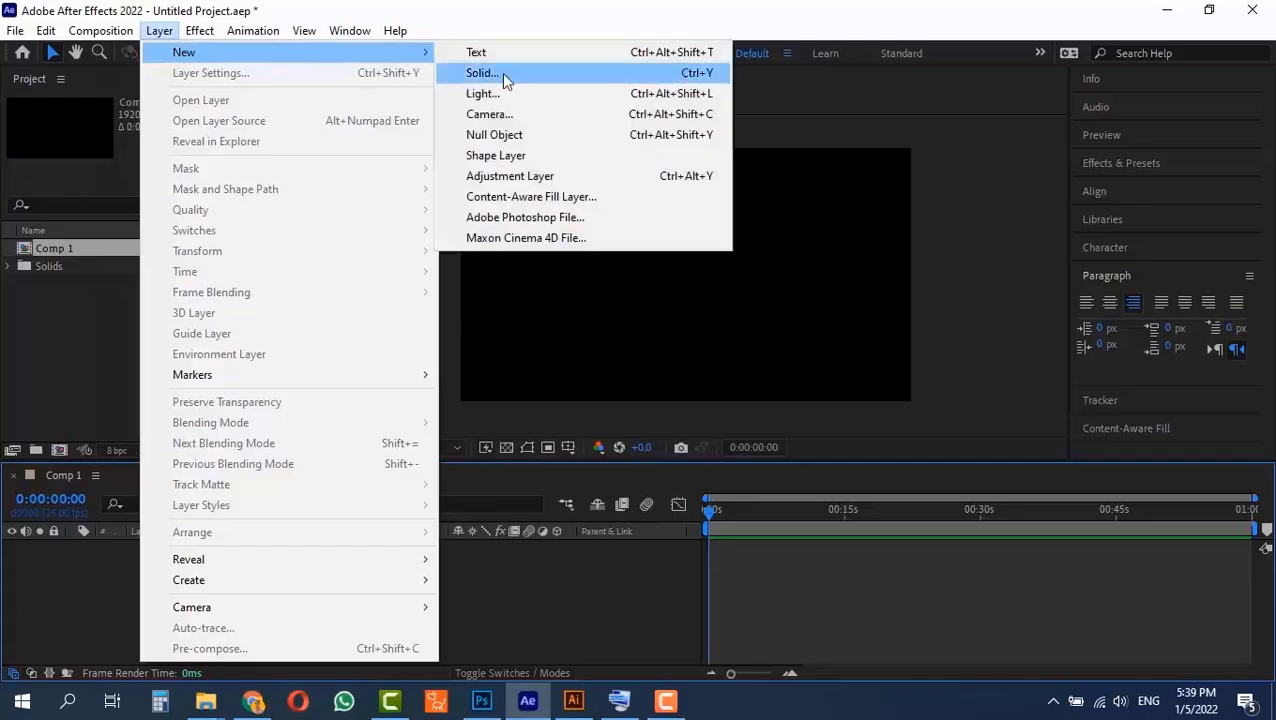
{"action": "left_click", "coordinate": [502, 73]}
{"action": "left_click", "coordinate": [824, 367]}
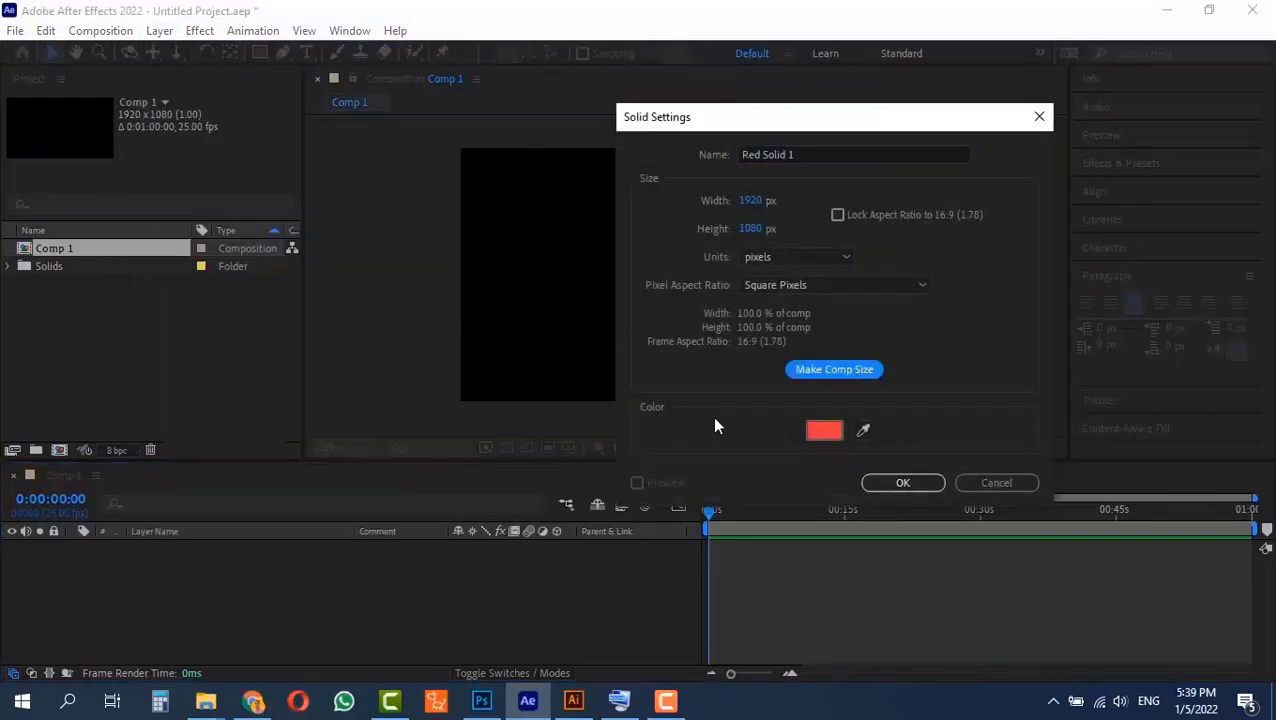
{"action": "left_click", "coordinate": [880, 485]}
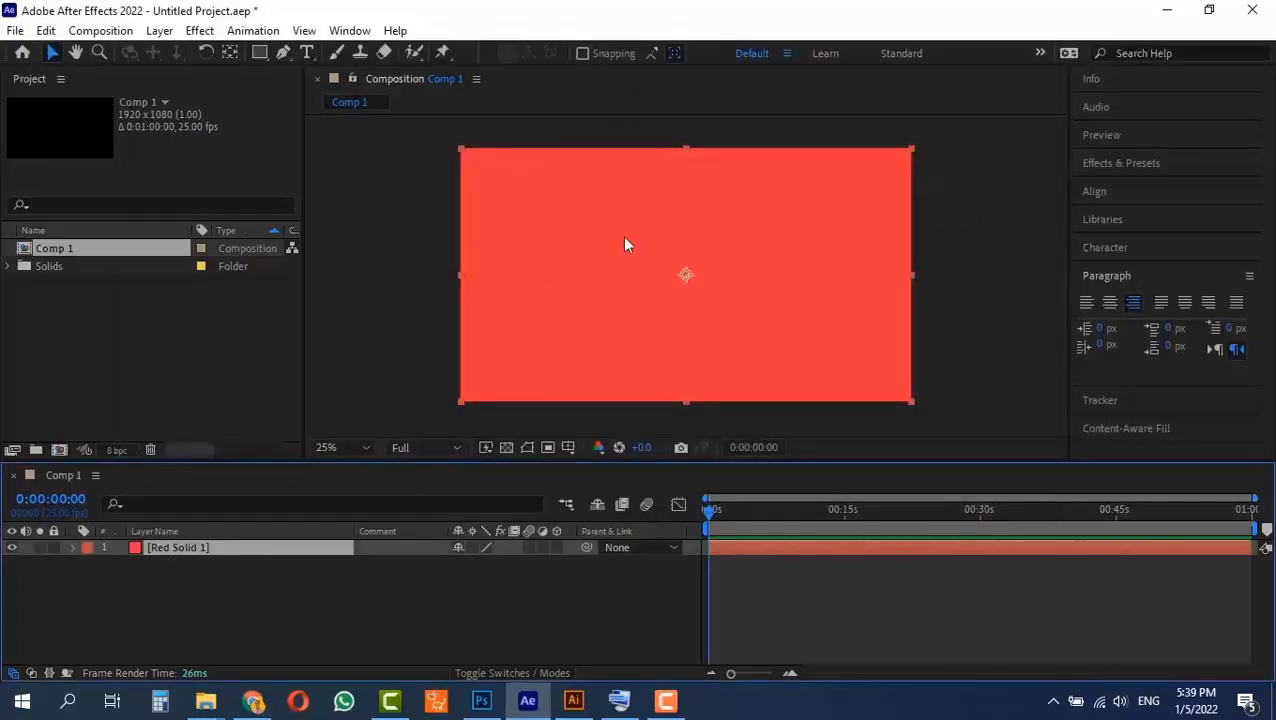
Try moving the red solid sideways within the composition, and delete its layer.
{"action": "left_click_drag", "start_coordinate": [735, 245], "coordinate": [561, 245]}
{"action": "key", "text": "ctrl+z"}
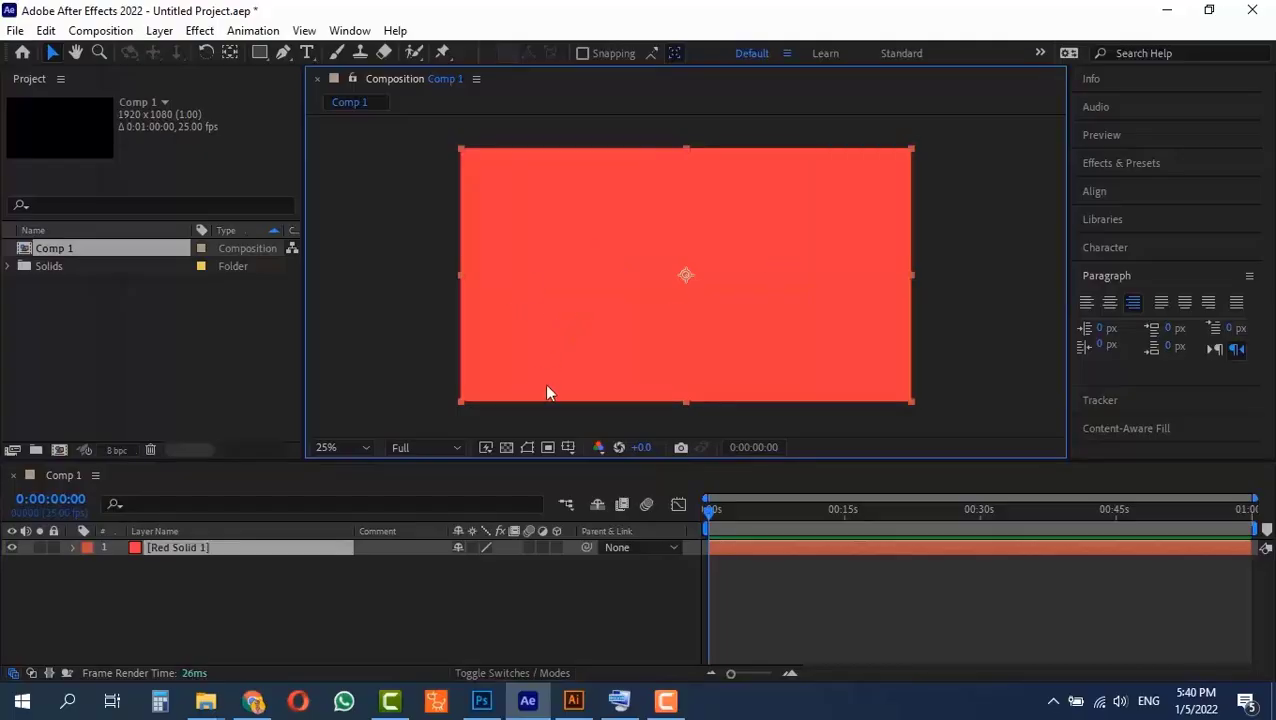
{"action": "left_click", "coordinate": [292, 611]}
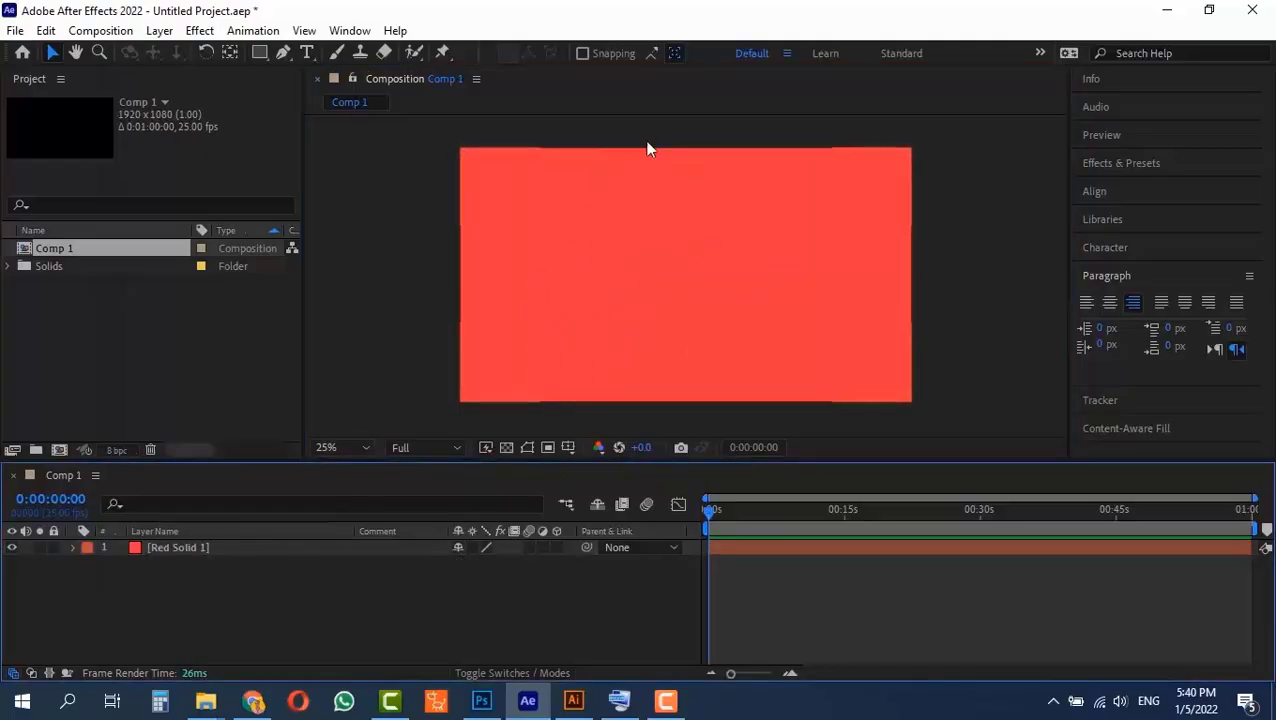
{"action": "left_click", "coordinate": [229, 549]}
{"action": "key", "text": "Delete"}
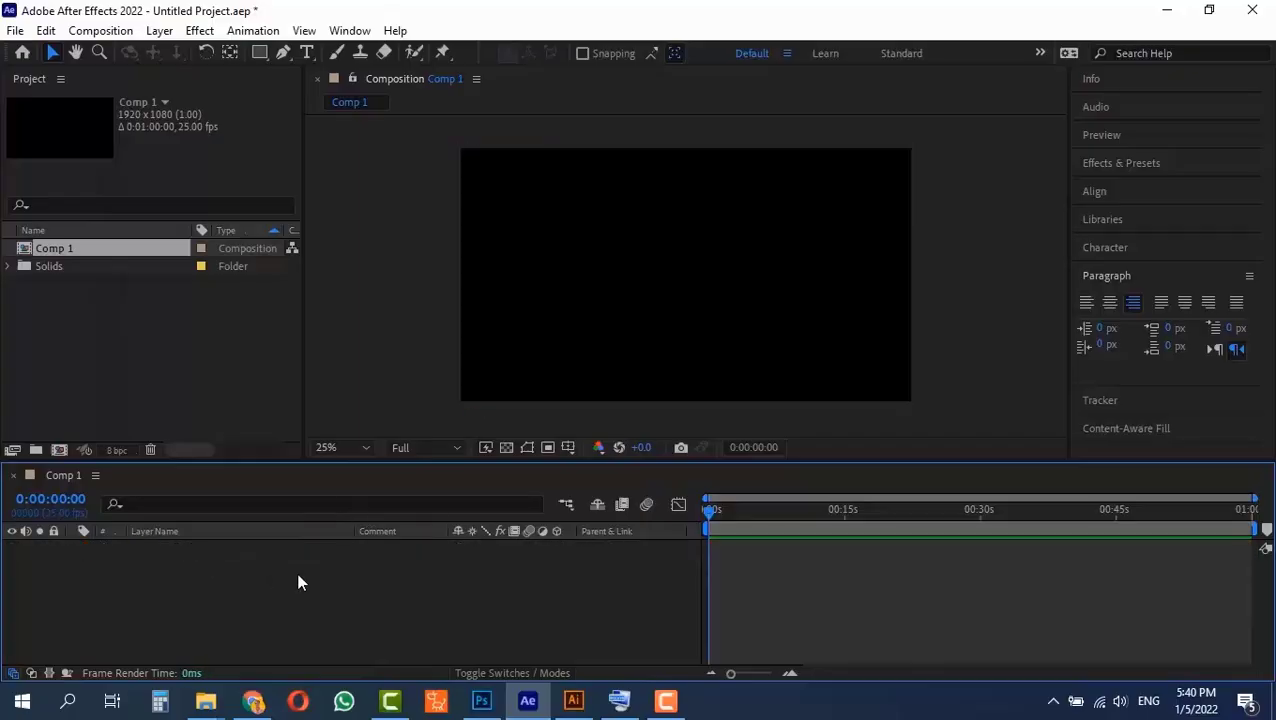
Examine the settings for a new light layer and cancel without creating it.
{"action": "left_click", "coordinate": [154, 31]}
{"action": "mouse_move", "coordinate": [228, 57]}
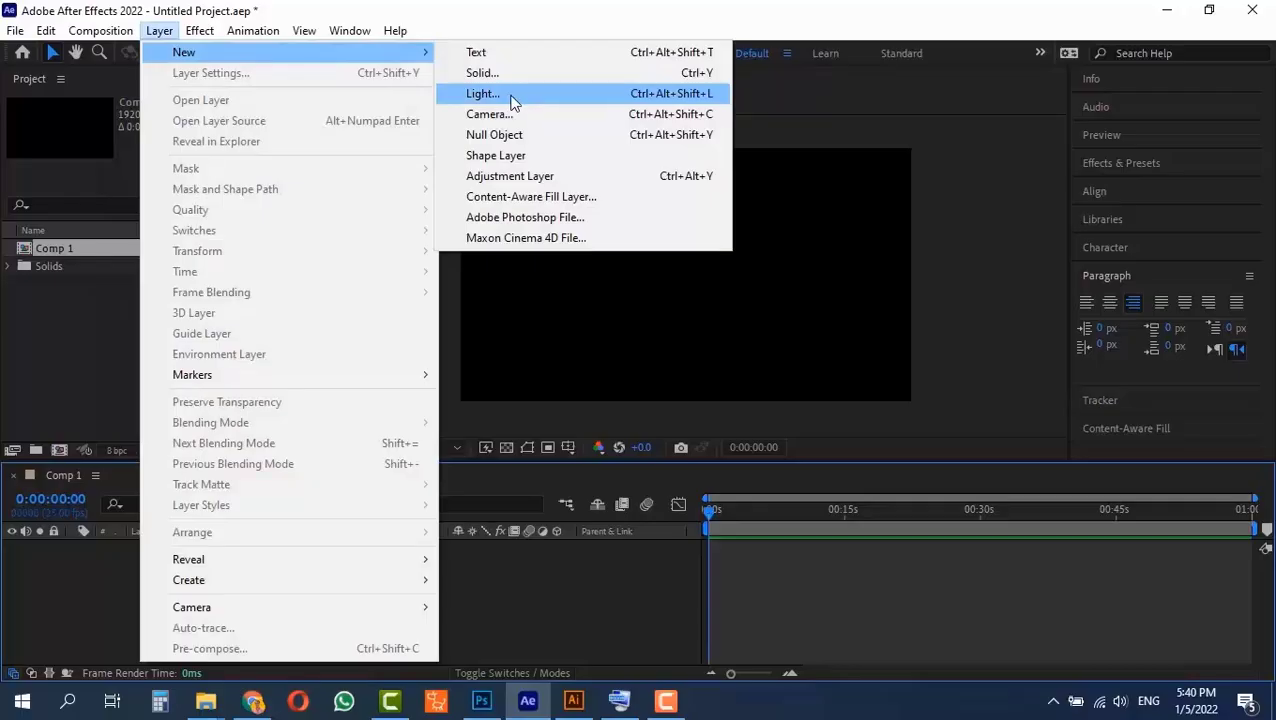
{"action": "left_click", "coordinate": [483, 93]}
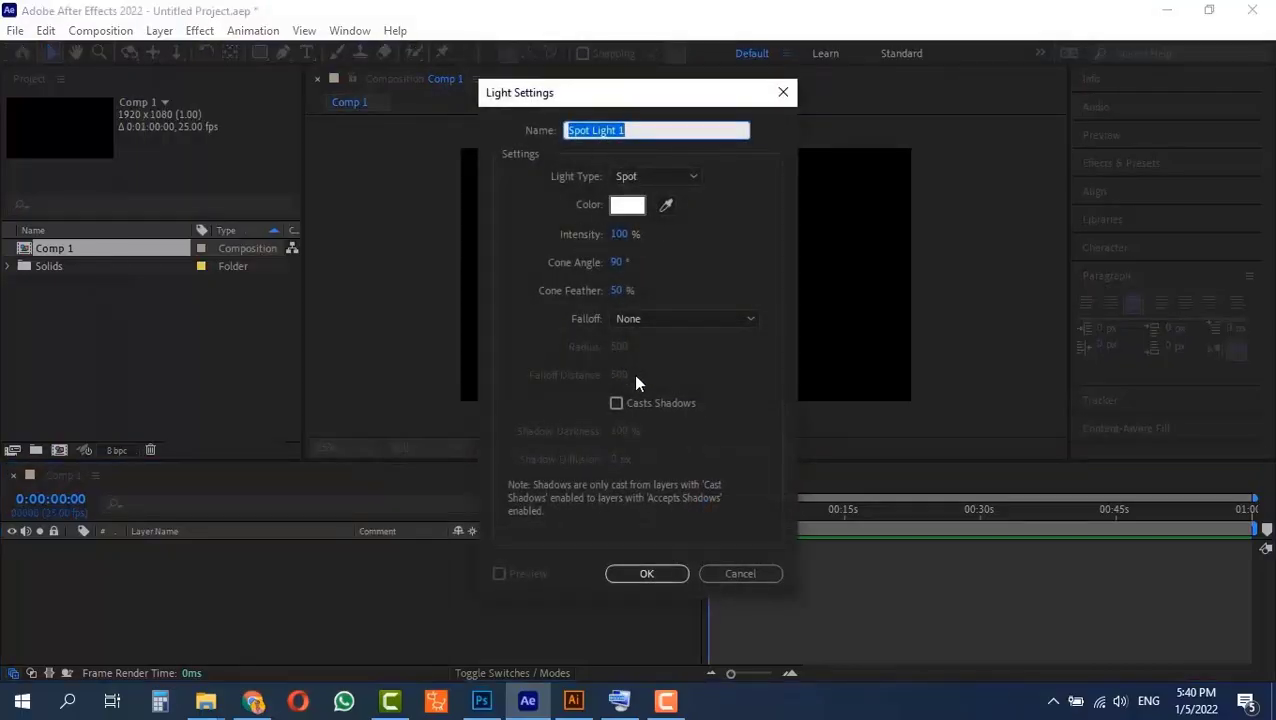
{"action": "key", "text": "Tab"}
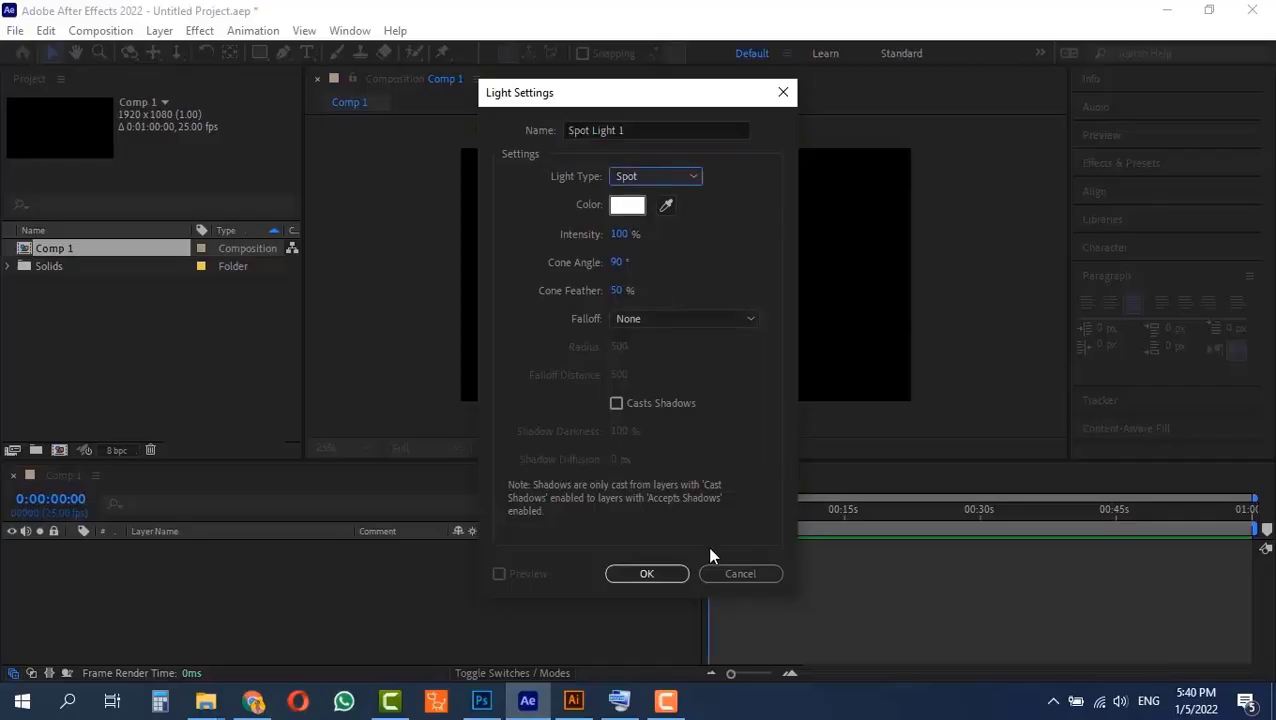
{"action": "left_click", "coordinate": [753, 577]}
Examine the settings for a new camera layer and cancel without creating it.
{"action": "left_click", "coordinate": [162, 32]}
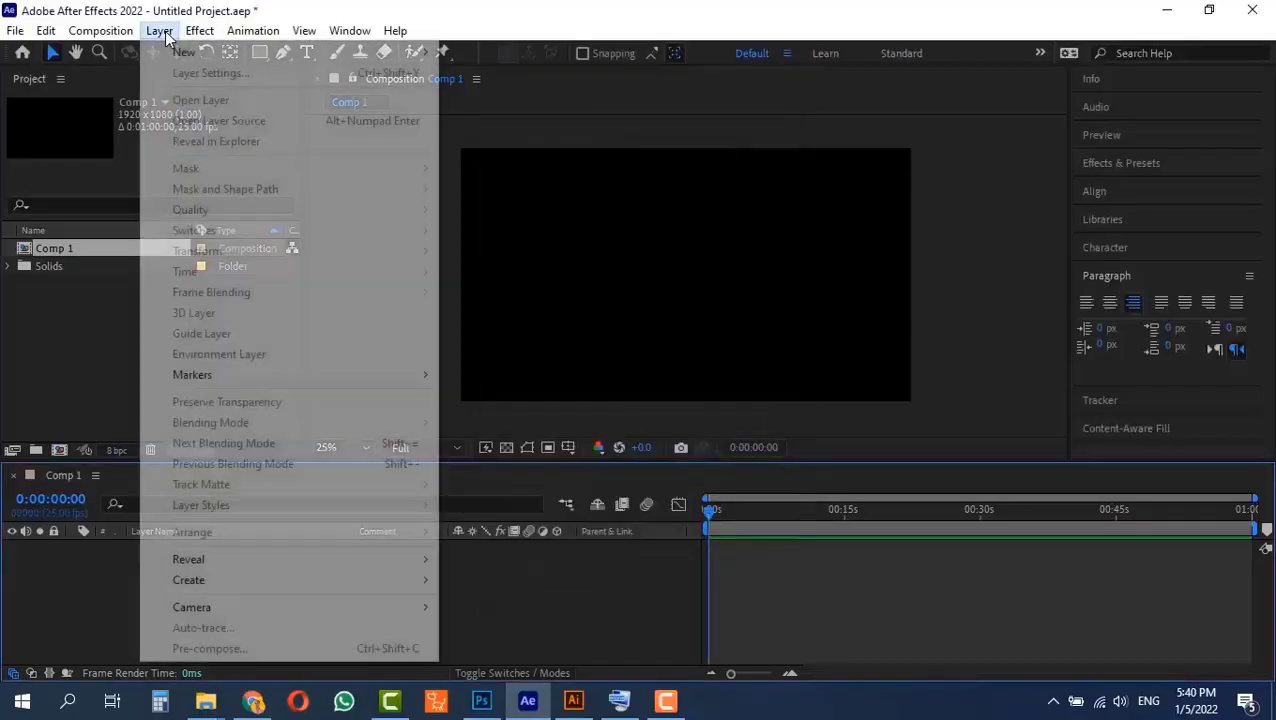
{"action": "mouse_move", "coordinate": [177, 51]}
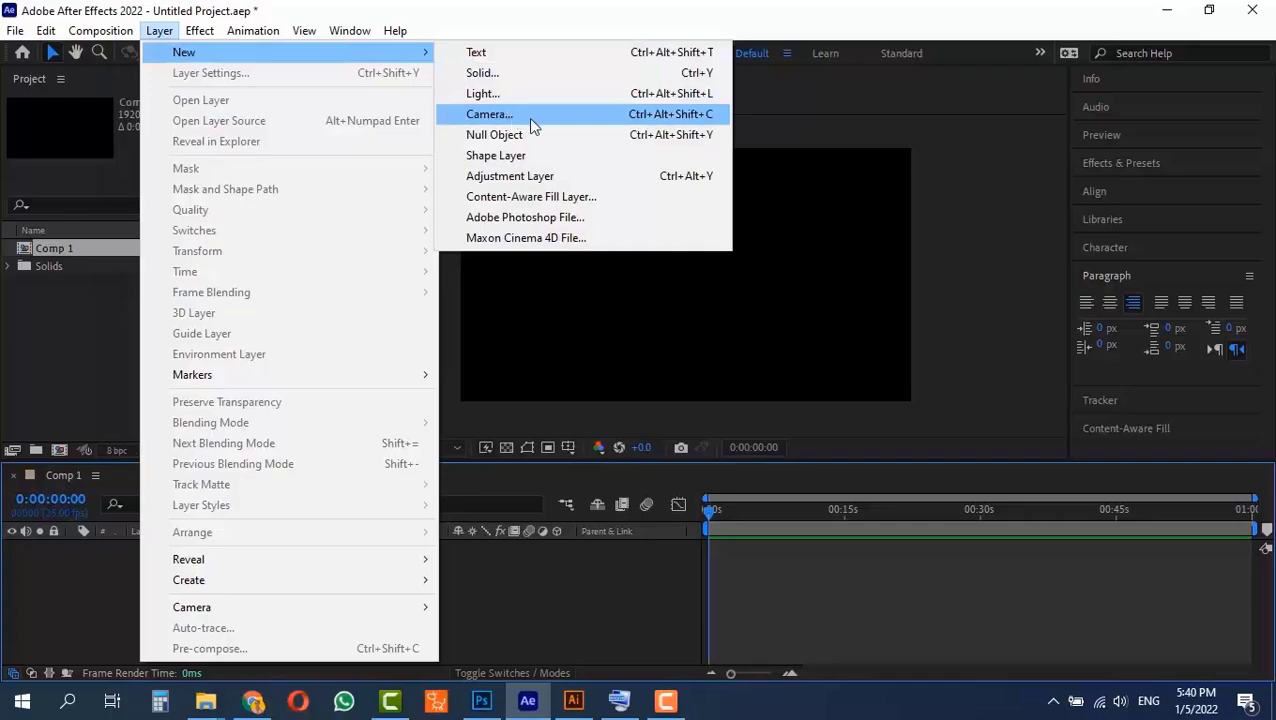
{"action": "left_click", "coordinate": [510, 117]}
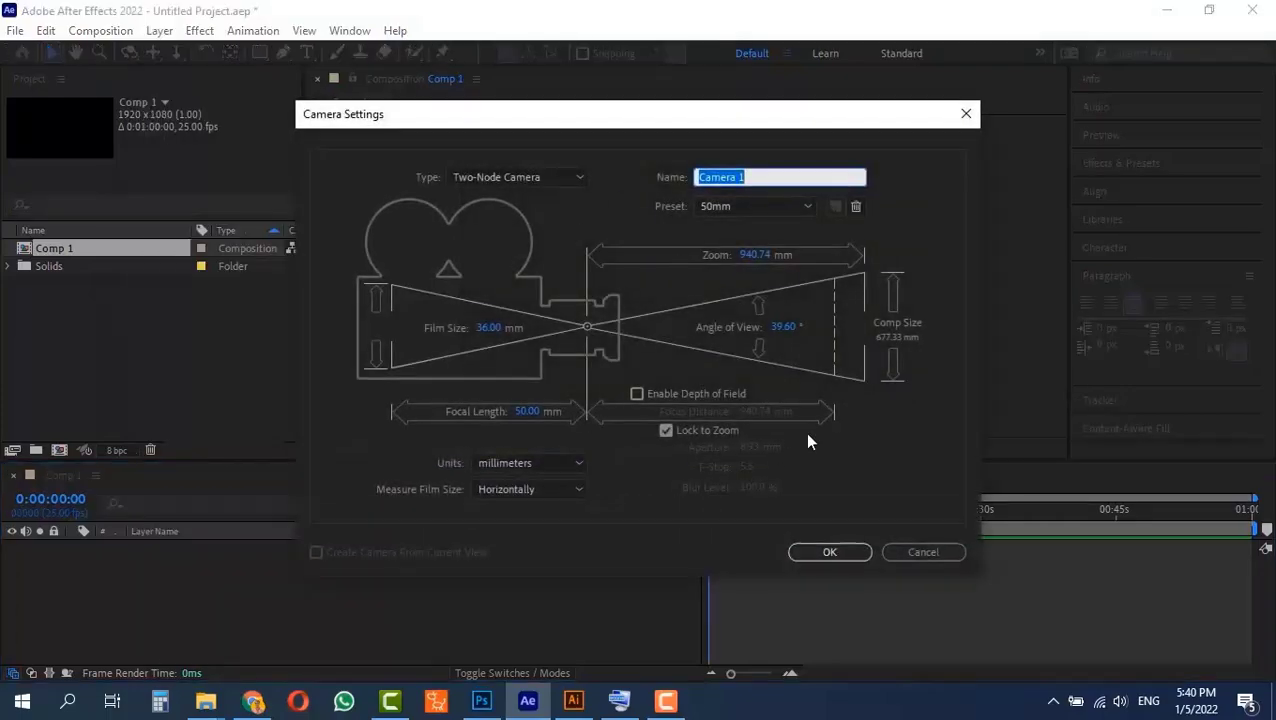
{"action": "left_click", "coordinate": [940, 562]}
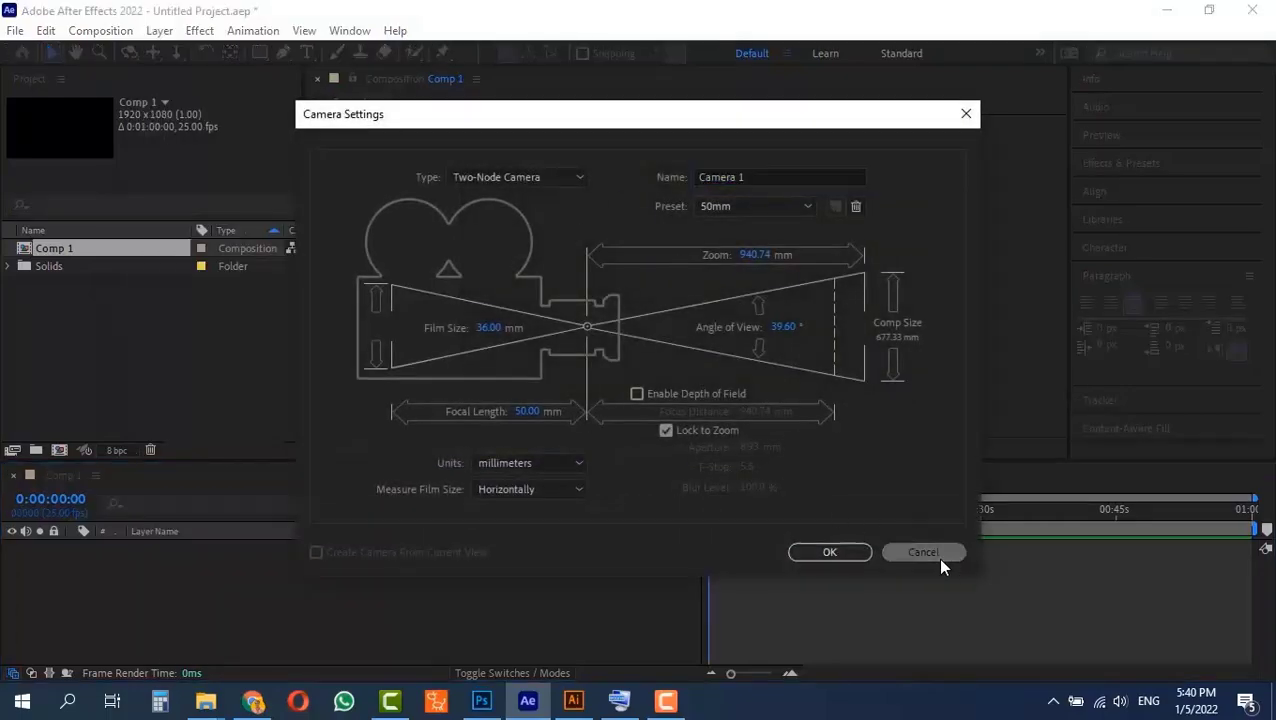
{"action": "left_click", "coordinate": [159, 30]}
{"action": "mouse_move", "coordinate": [188, 55]}
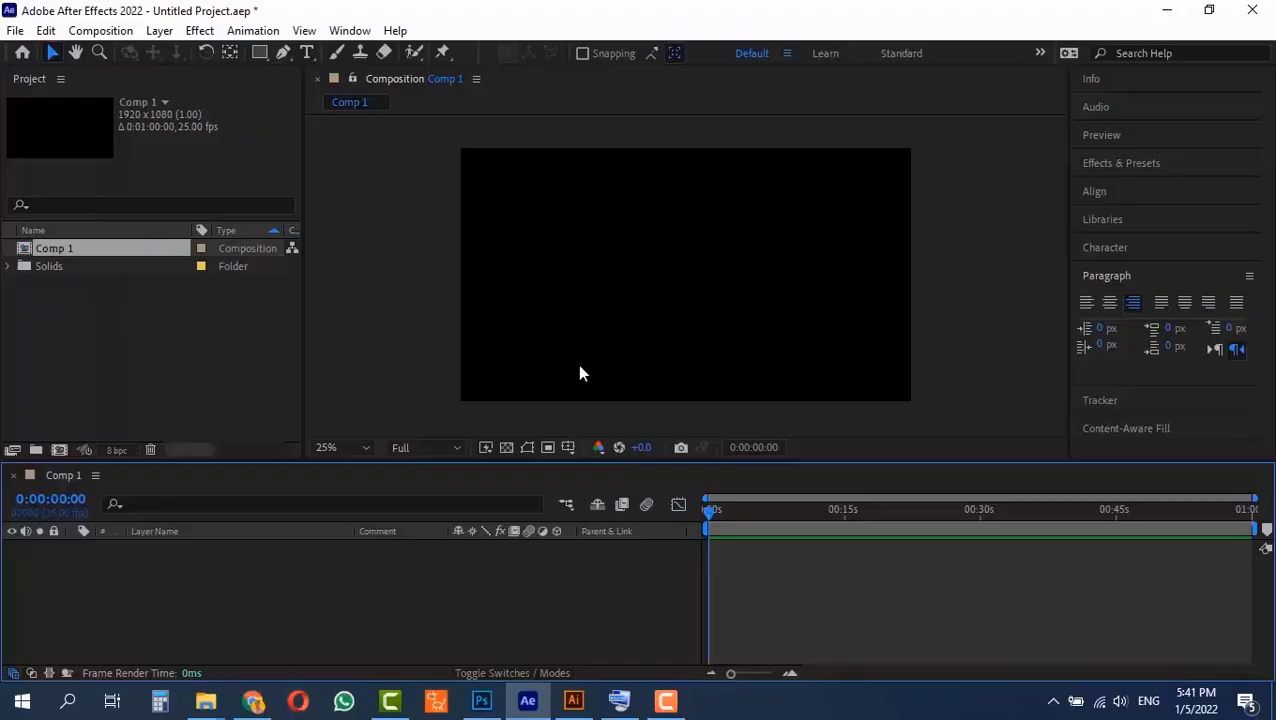
Draw a wide rectangle in the upper middle of the composition as a shape layer, and deselect it.
{"action": "left_click", "coordinate": [259, 53]}
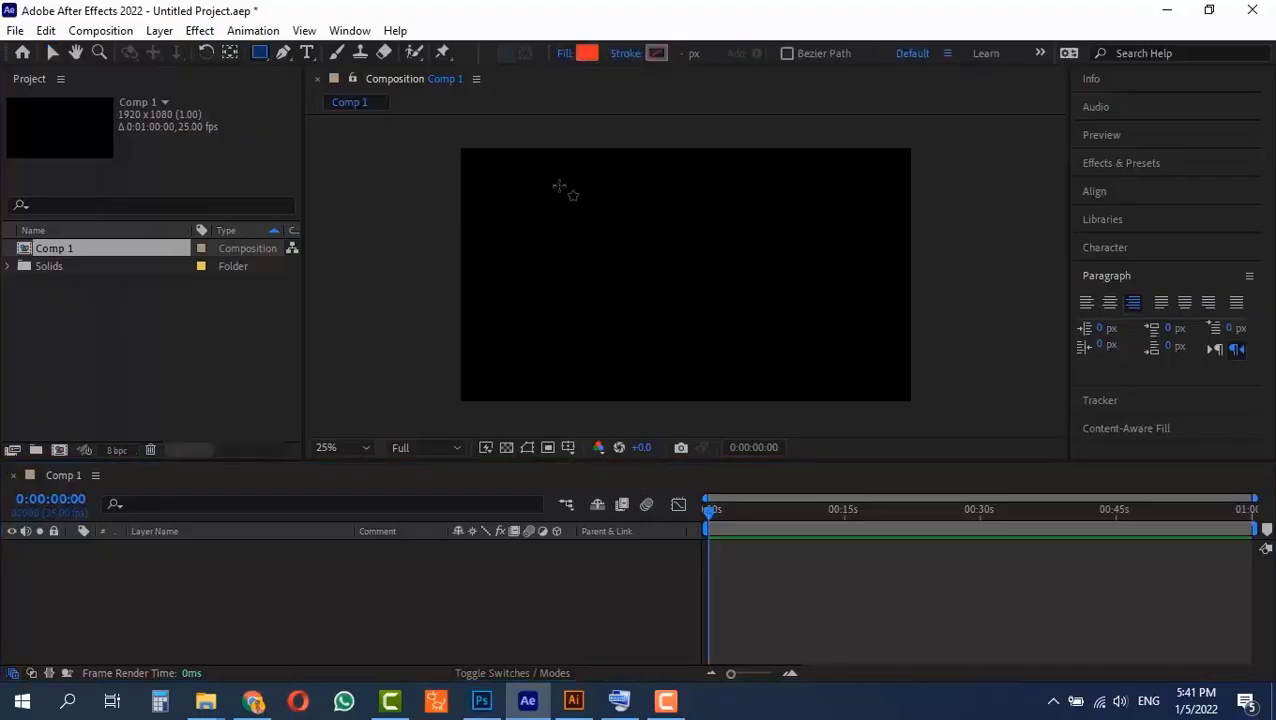
{"action": "mouse_move", "coordinate": [560, 187]}
{"action": "left_mouse_down"}
{"action": "mouse_move", "coordinate": [777, 269]}
{"action": "mouse_move", "coordinate": [814, 313]}
{"action": "left_mouse_up"}
{"action": "key", "text": "F2"}
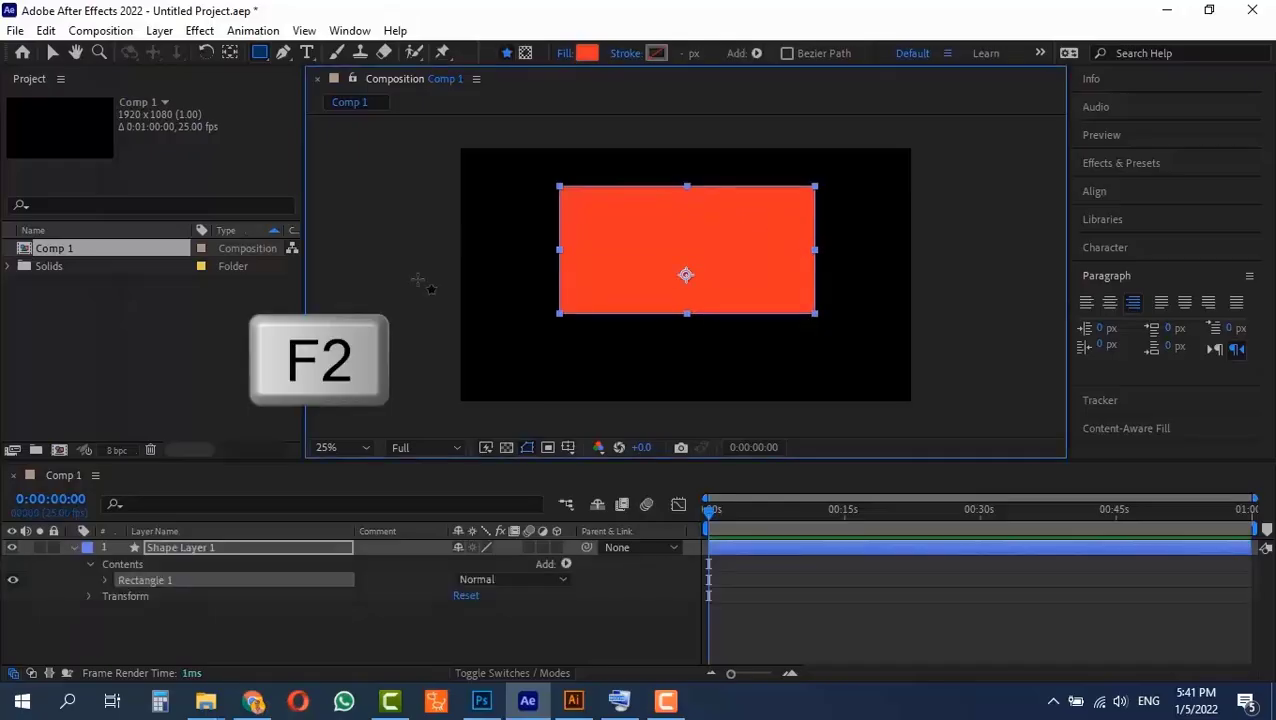
Draw a circle on a new shape layer at the rectangle's lower left edge, and place a duplicate near the lower right edge.
{"action": "left_click_drag", "start_coordinate": [259, 53], "coordinate": [316, 93]}
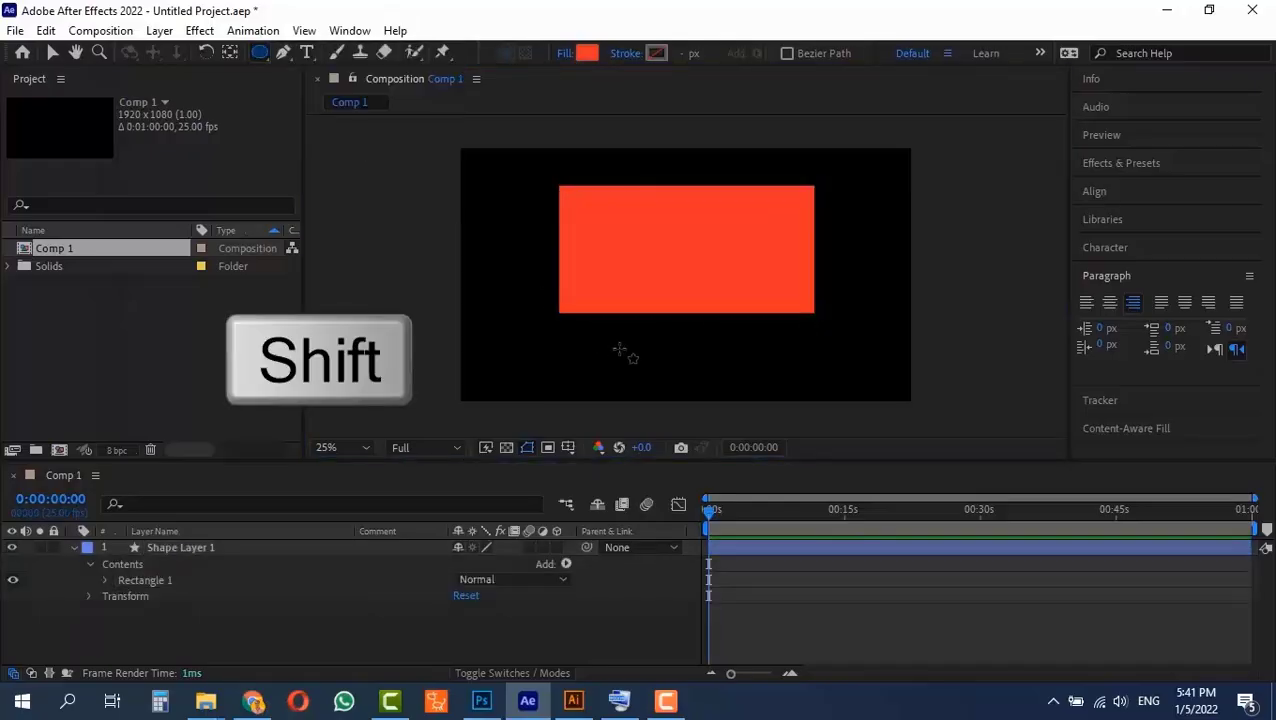
{"action": "left_click_drag", "start_coordinate": [586, 308], "coordinate": [638, 358]}
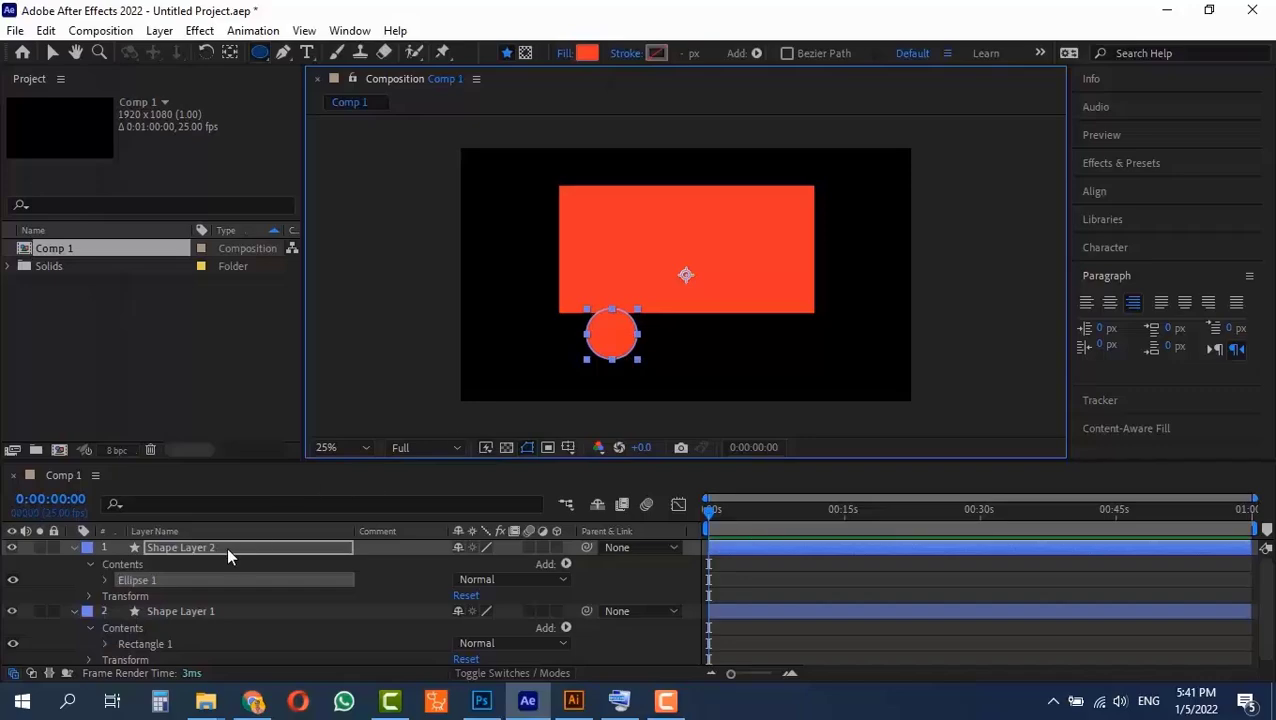
{"action": "key", "text": "ctrl+d"}
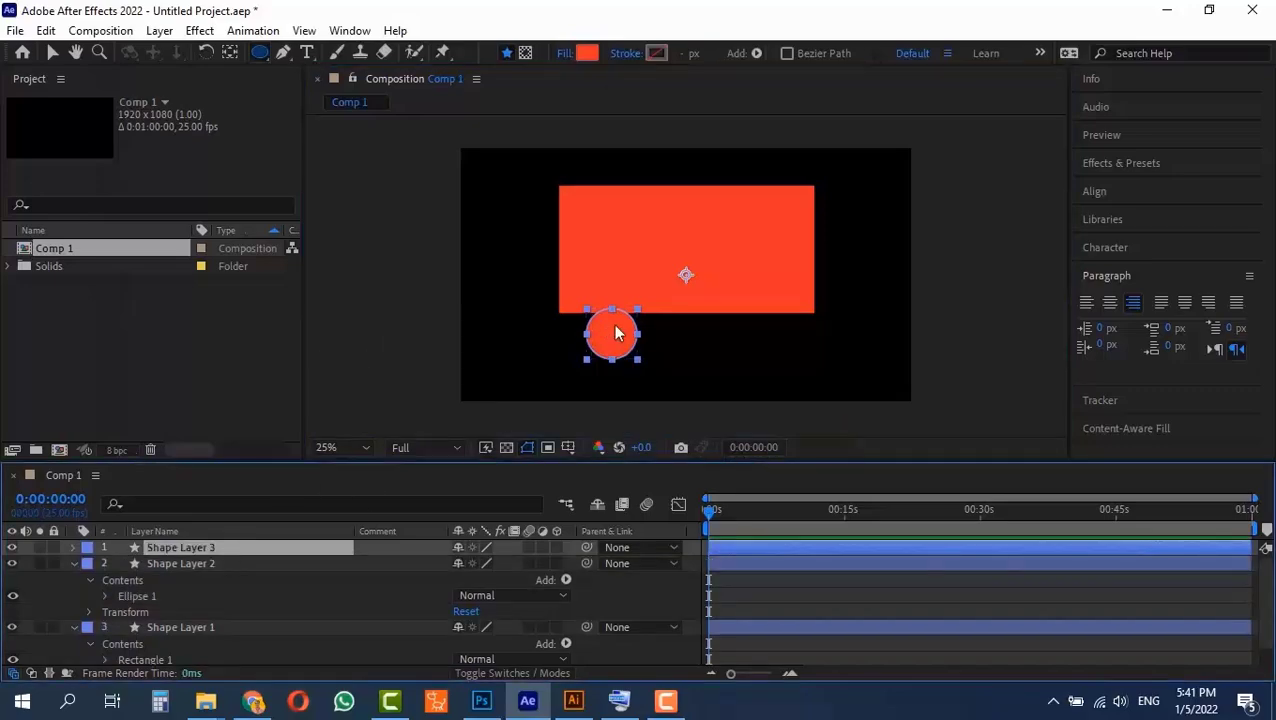
{"action": "key", "text": "v"}
{"action": "left_click_drag", "start_coordinate": [618, 336], "coordinate": [787, 334]}
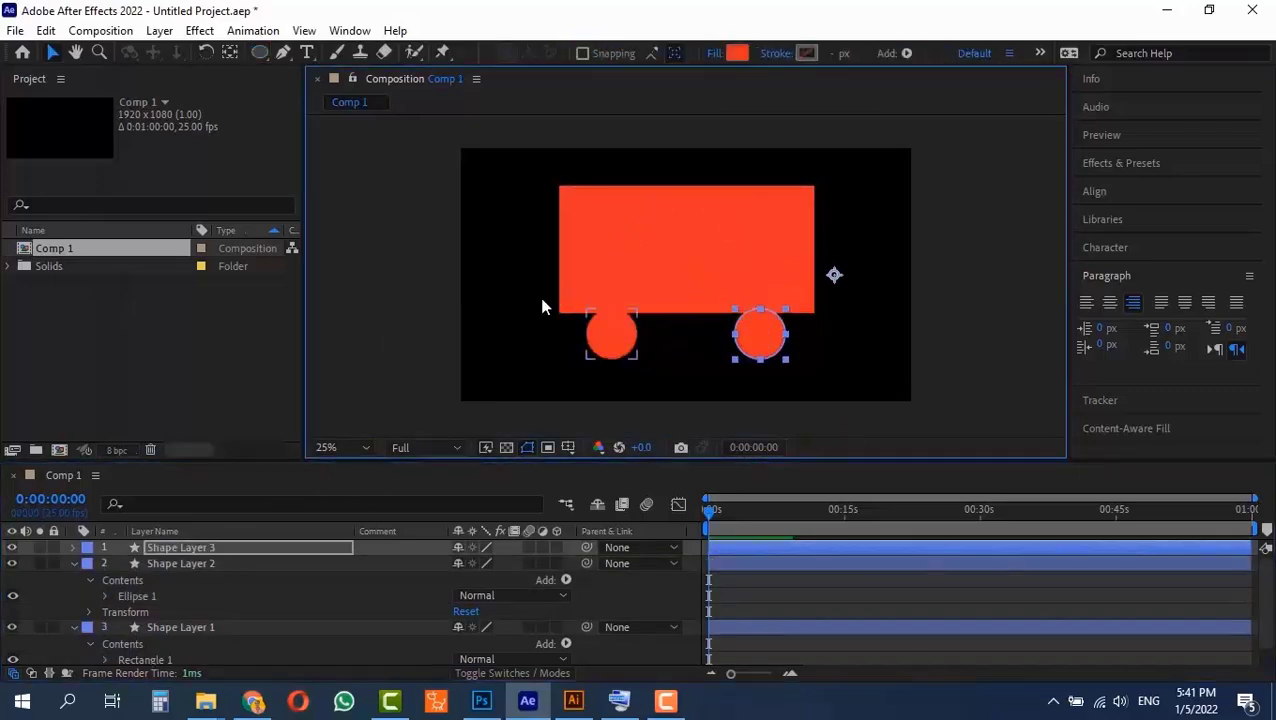
{"action": "left_click", "coordinate": [888, 288]}
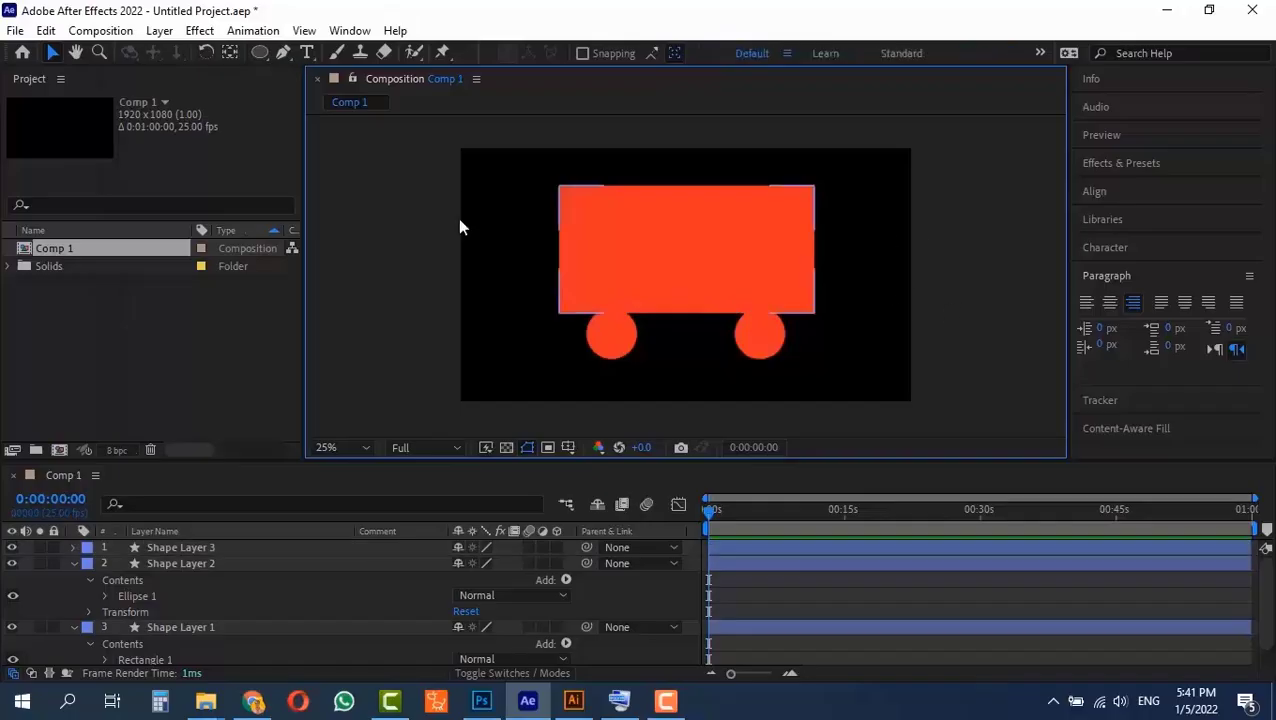
Collapse the expanded properties of the circle and rectangle shape layers in the timeline.
{"action": "left_click", "coordinate": [78, 564]}
{"action": "left_click", "coordinate": [75, 562]}
{"action": "left_click", "coordinate": [74, 579]}
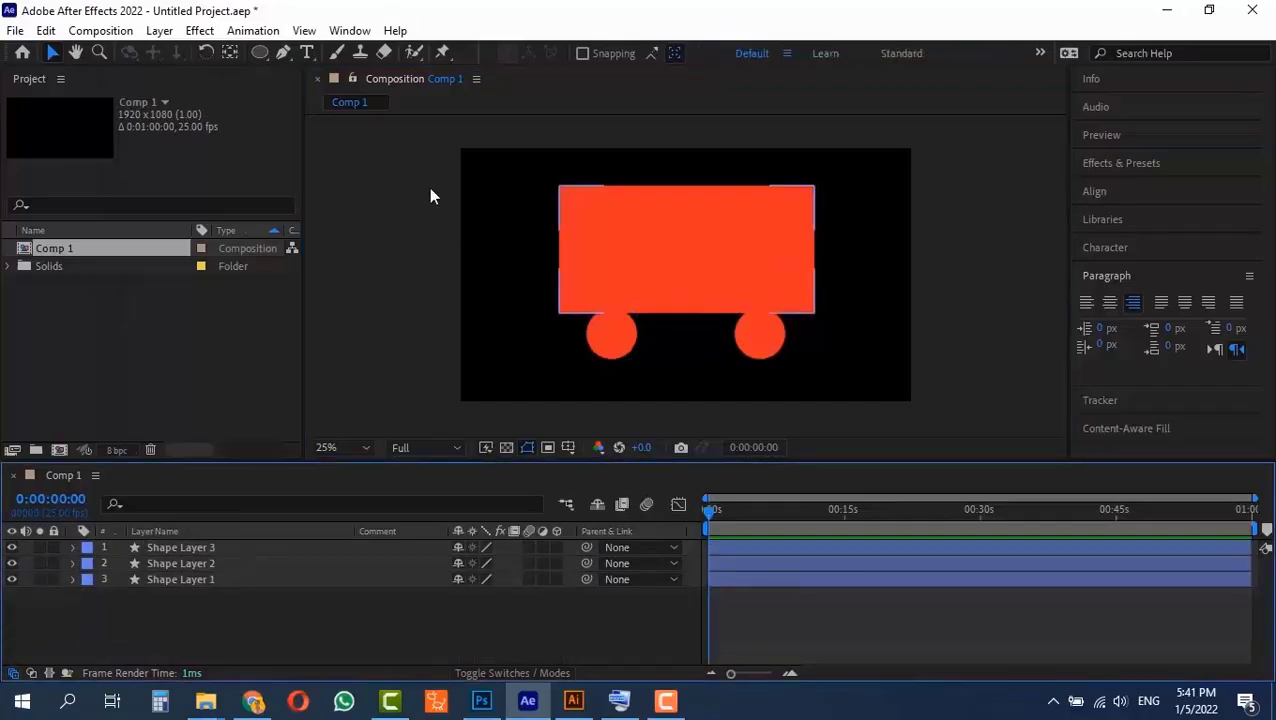
Create a null object layer above the three shape layers.
{"action": "left_click", "coordinate": [159, 30]}
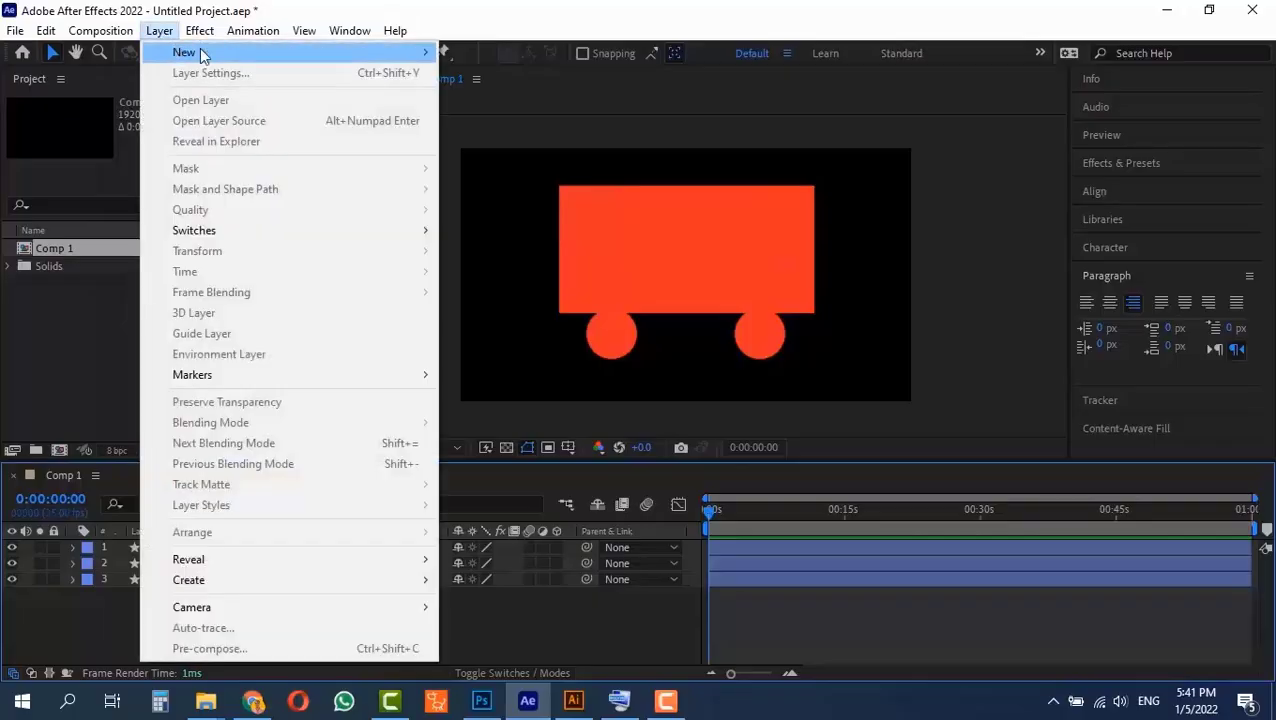
{"action": "mouse_move", "coordinate": [199, 52]}
{"action": "left_click", "coordinate": [494, 134]}
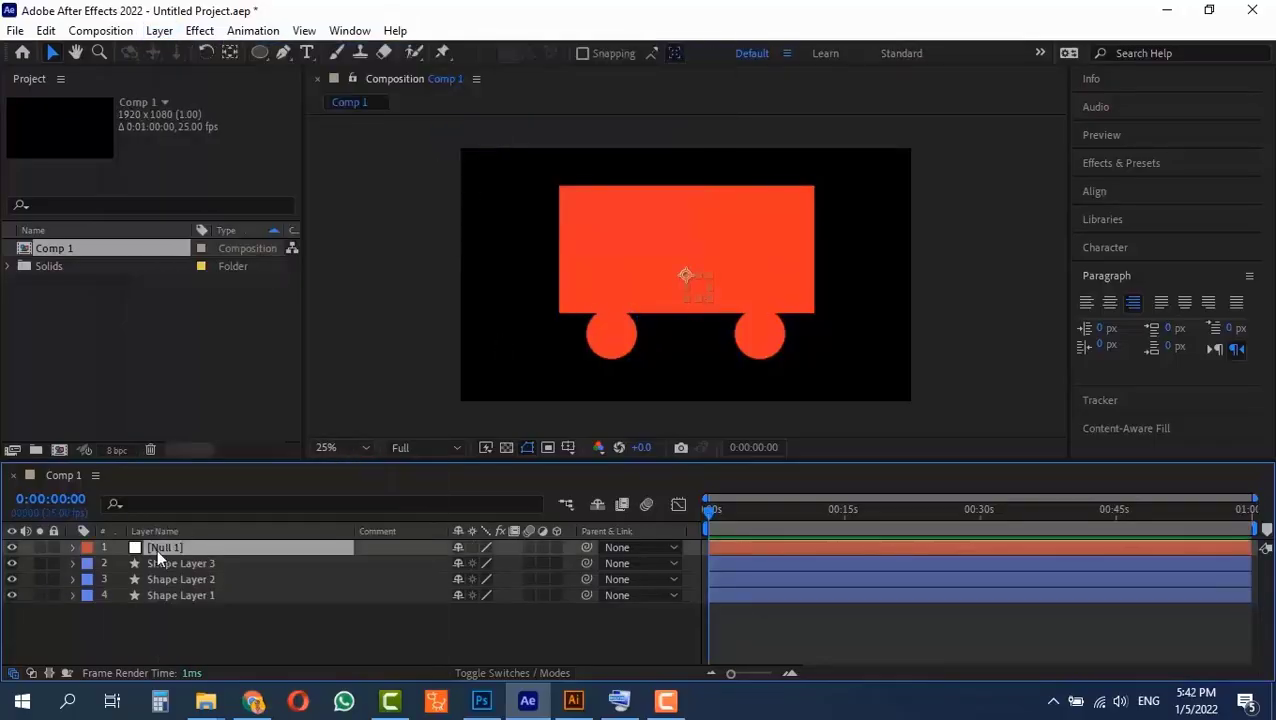
Move the null object out of the rectangle to the empty area just left of it.
{"action": "scroll", "coordinate": [684, 290], "scroll_direction": "up", "scroll_amount": 4}
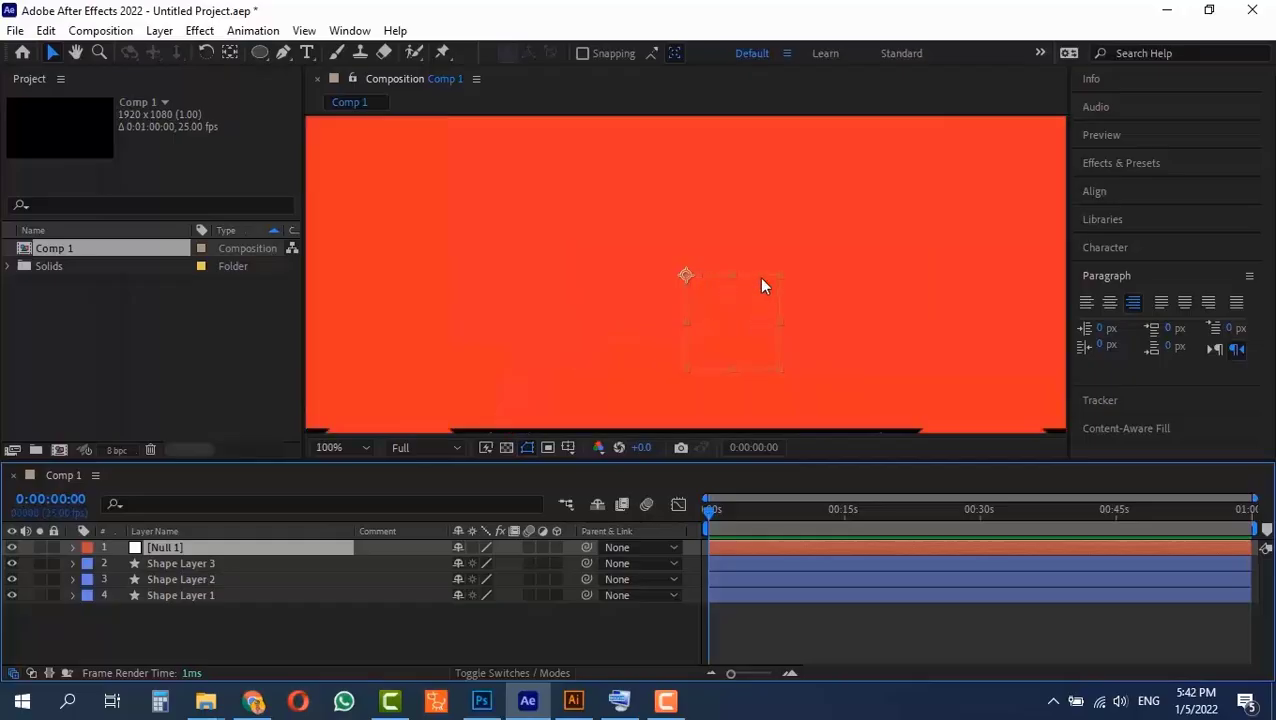
{"action": "left_click_drag", "start_coordinate": [742, 275], "coordinate": [615, 257]}
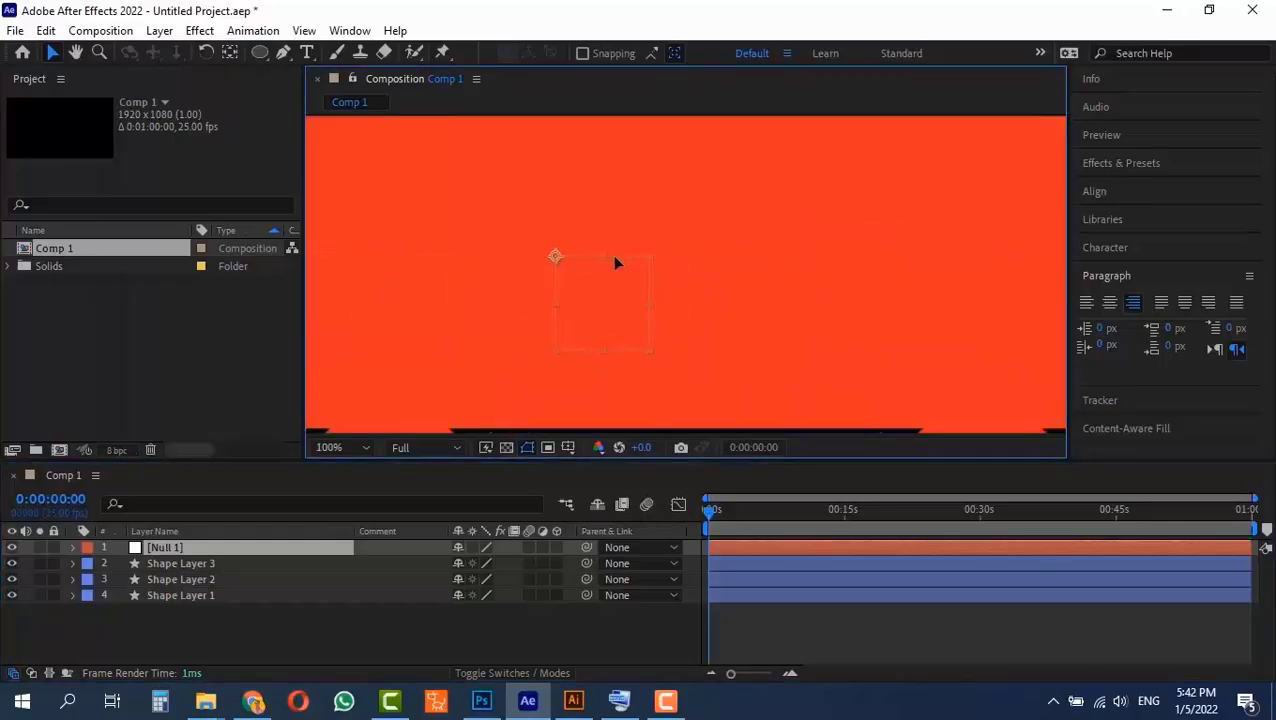
{"action": "scroll", "coordinate": [656, 277], "scroll_direction": "down", "scroll_amount": 3}
{"action": "scroll", "coordinate": [656, 277], "scroll_direction": "up", "scroll_amount": 3}
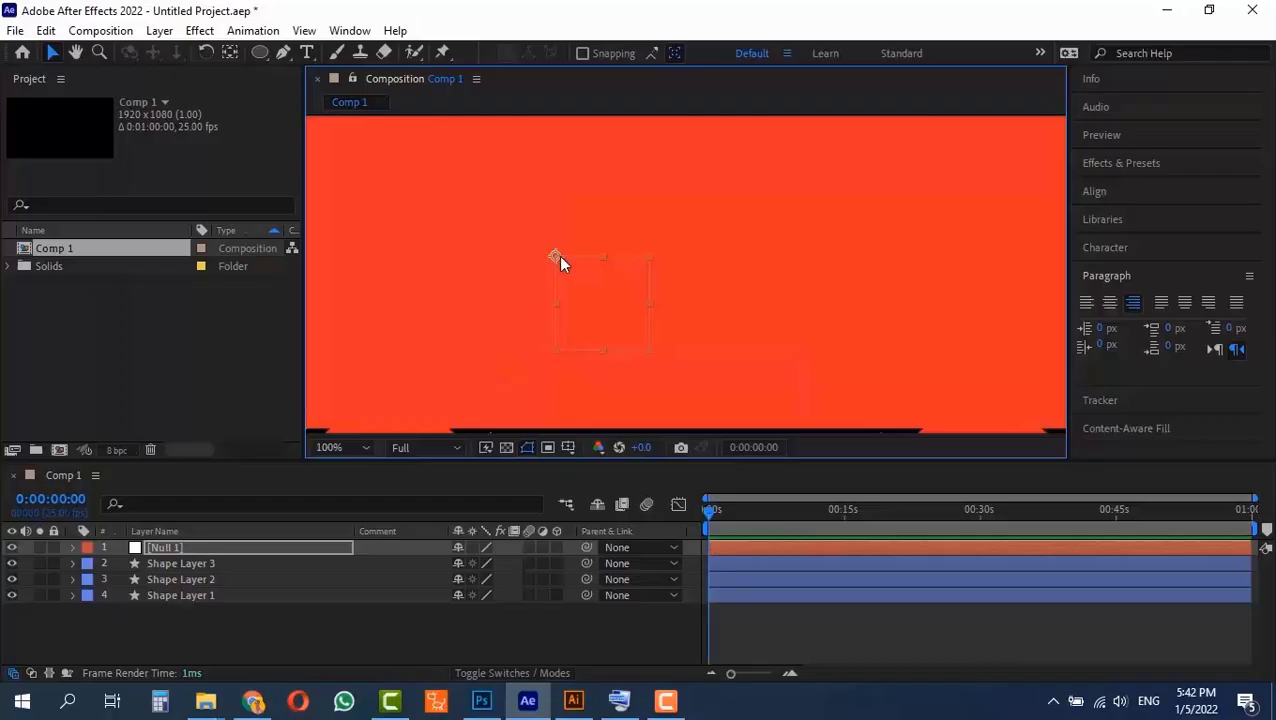
{"action": "left_click_drag", "start_coordinate": [588, 257], "coordinate": [384, 250]}
{"action": "scroll", "coordinate": [385, 250], "scroll_direction": "down", "scroll_amount": 1}
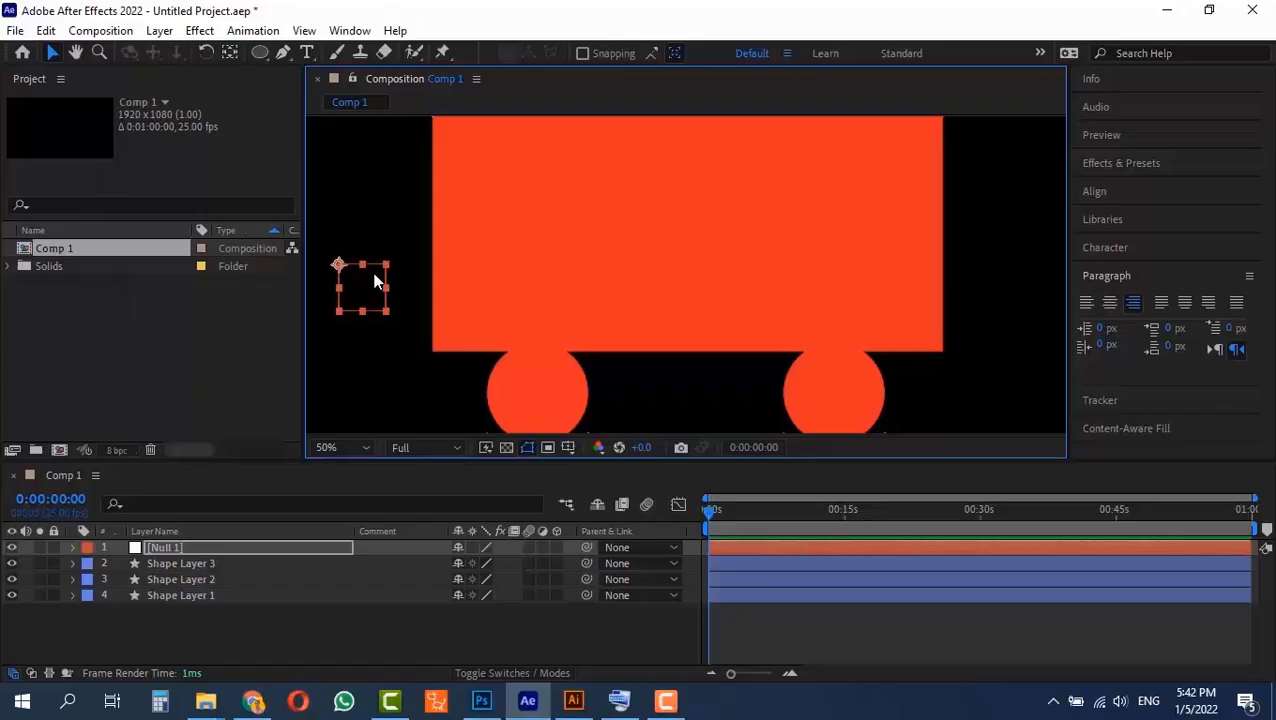
{"action": "left_click_drag", "start_coordinate": [376, 270], "coordinate": [387, 216]}
{"action": "scroll", "coordinate": [375, 224], "scroll_direction": "down", "scroll_amount": 1}
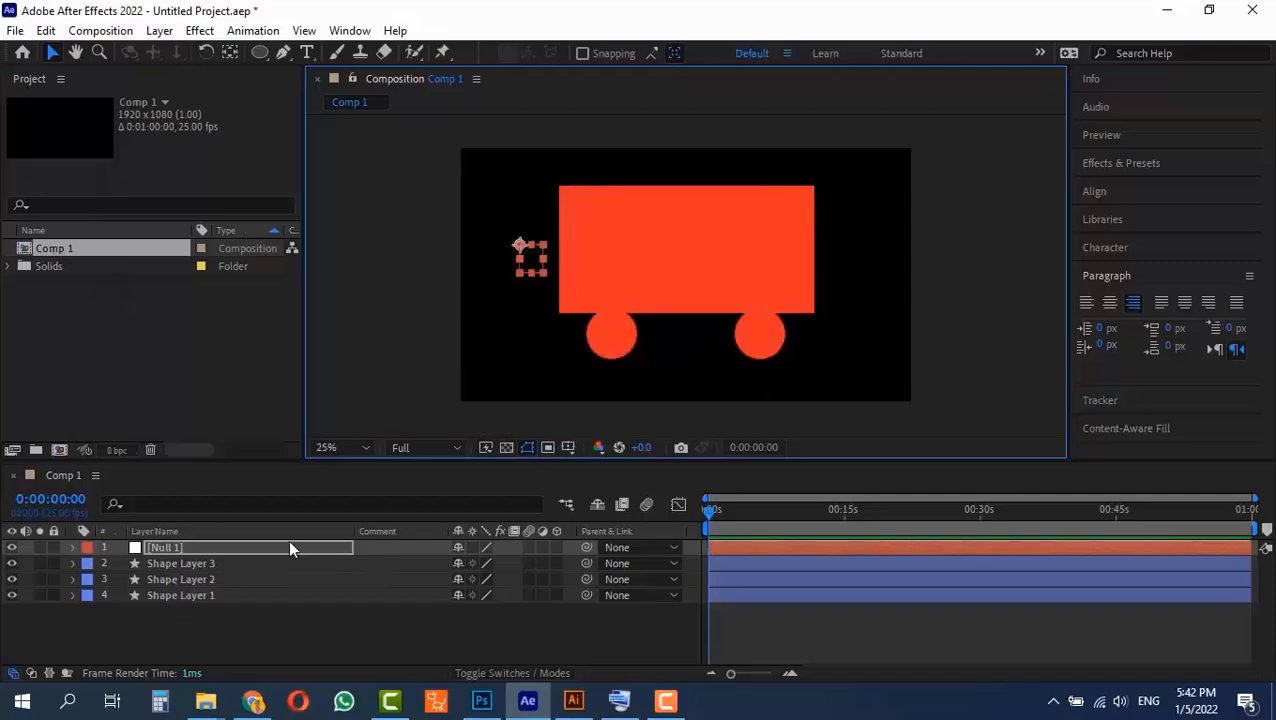
Parent Shape Layer 1, Shape Layer 2 and Shape Layer 3 to the Null 1 layer.
{"action": "left_click", "coordinate": [184, 565]}
{"action": "left_click", "coordinate": [190, 595], "text": "ctrl"}
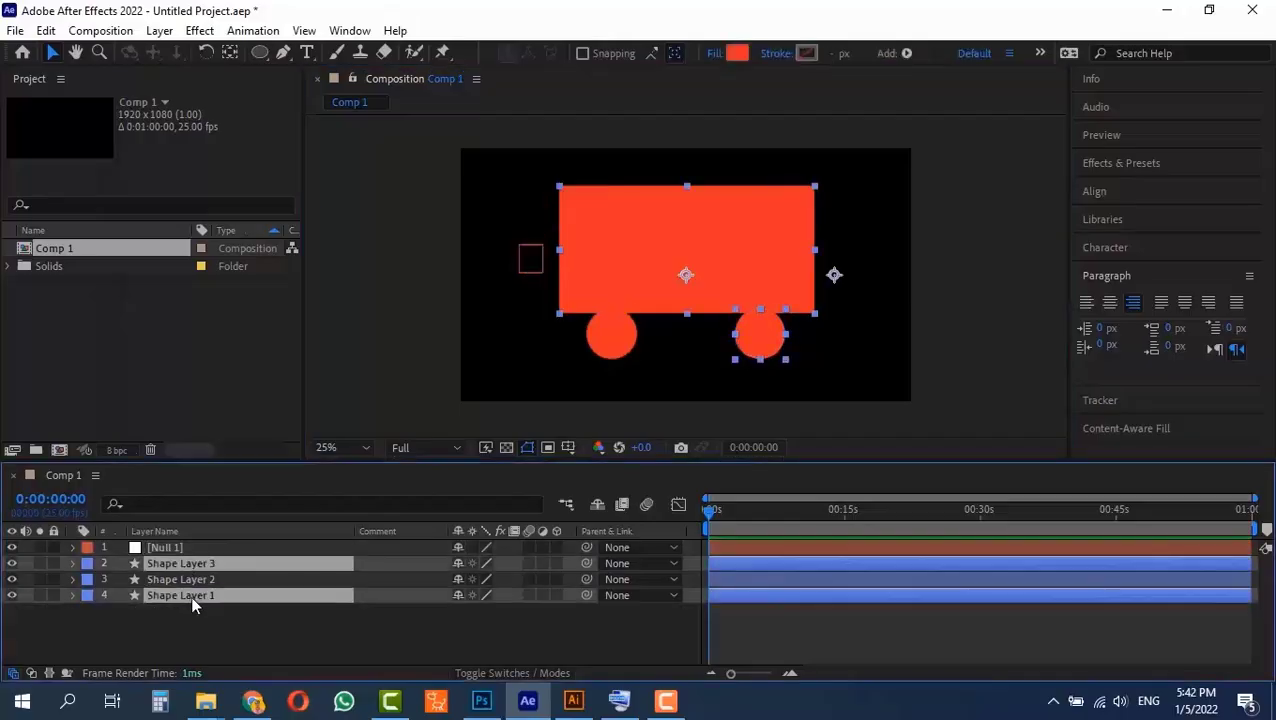
{"action": "left_click", "coordinate": [188, 579], "text": "ctrl"}
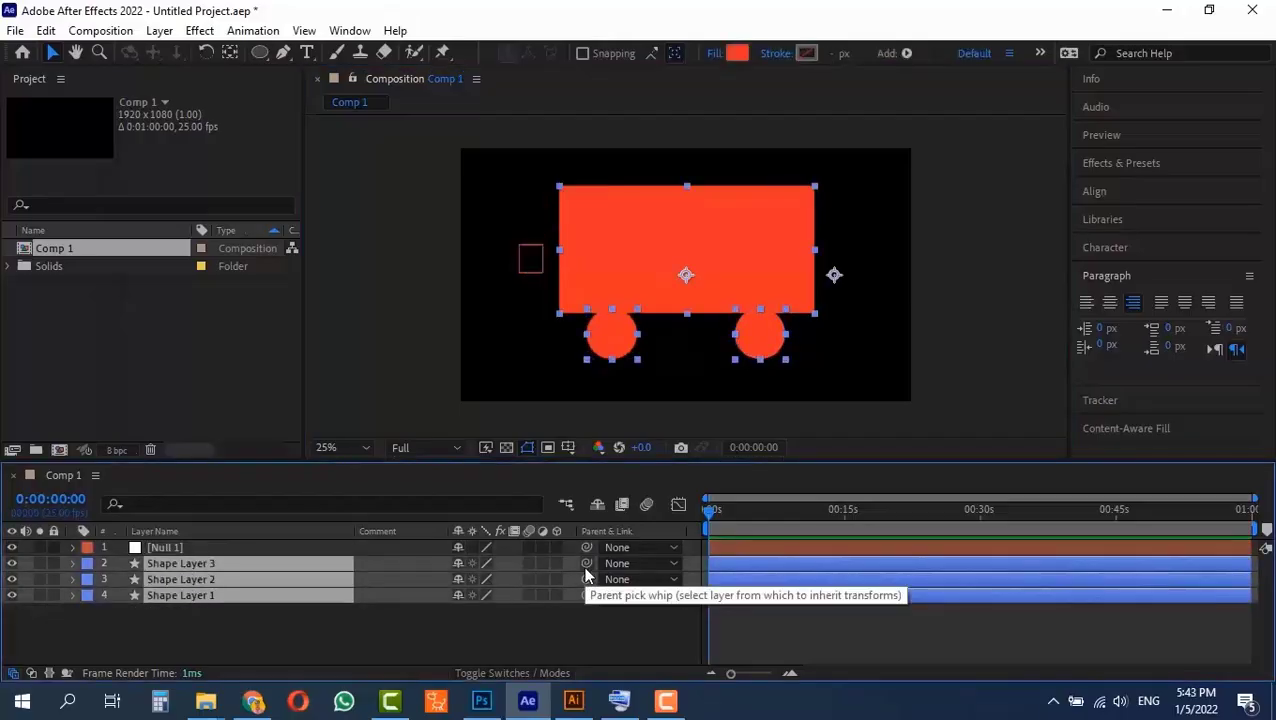
{"action": "left_click_drag", "start_coordinate": [587, 572], "coordinate": [200, 548]}
Move the null object slightly up and to the right, and nudge its rotation back and forth in fine increments.
{"action": "left_click", "coordinate": [531, 272]}
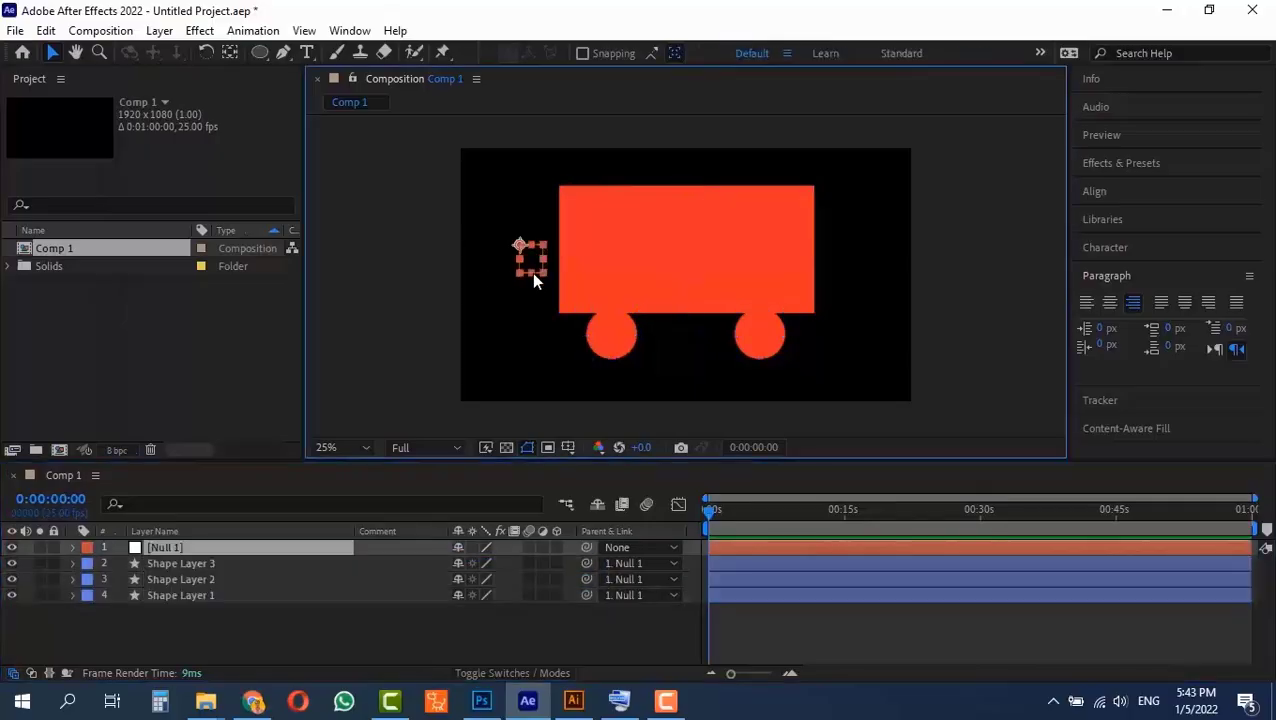
{"action": "left_click_drag", "start_coordinate": [531, 272], "coordinate": [576, 263]}
{"action": "key", "text": "KP_Add"}
{"action": "key", "text": "KP_Add"}
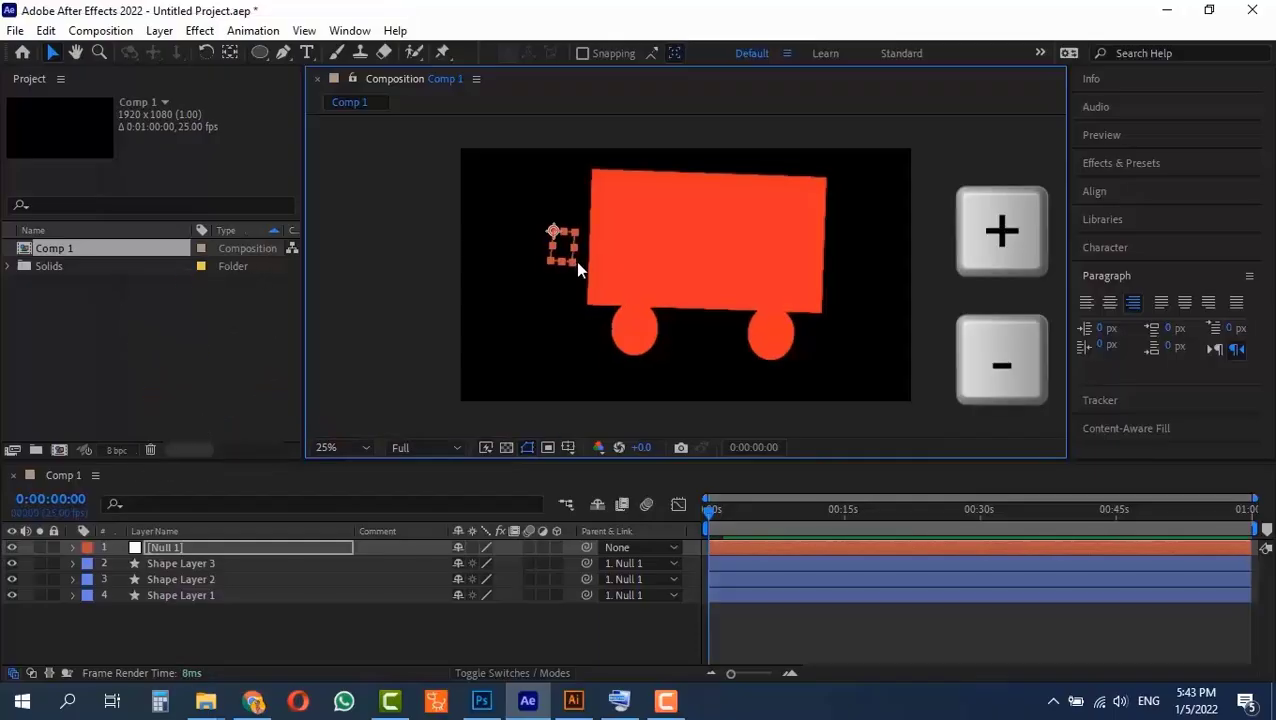
{"action": "key", "text": "KP_Subtract"}
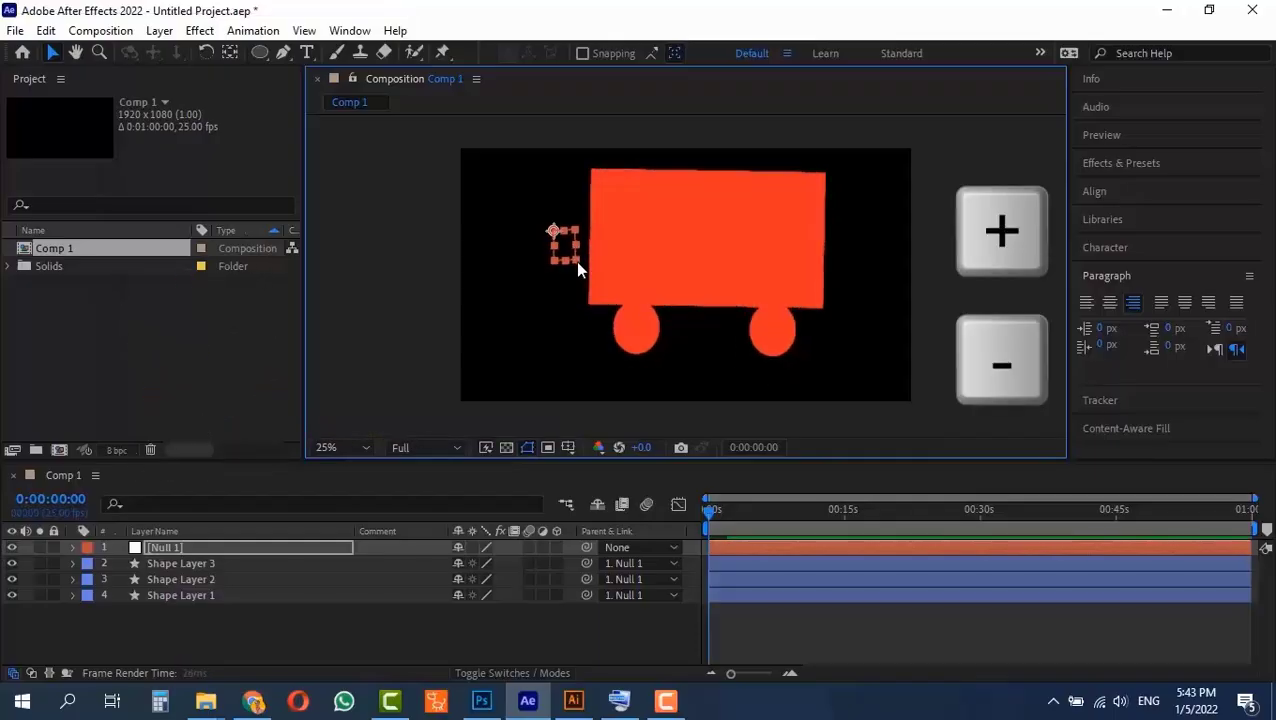
{"action": "key", "text": "KP_Subtract"}
Rotate the null object and its linked shapes clockwise in large increments.
{"action": "key", "text": "shift+KP_Add"}
{"action": "key", "text": "shift+KP_Add"}
{"action": "key", "text": "shift+KP_Add"}
{"action": "key", "text": "shift+KP_Add"}
{"action": "key", "text": "shift+KP_Subtract"}
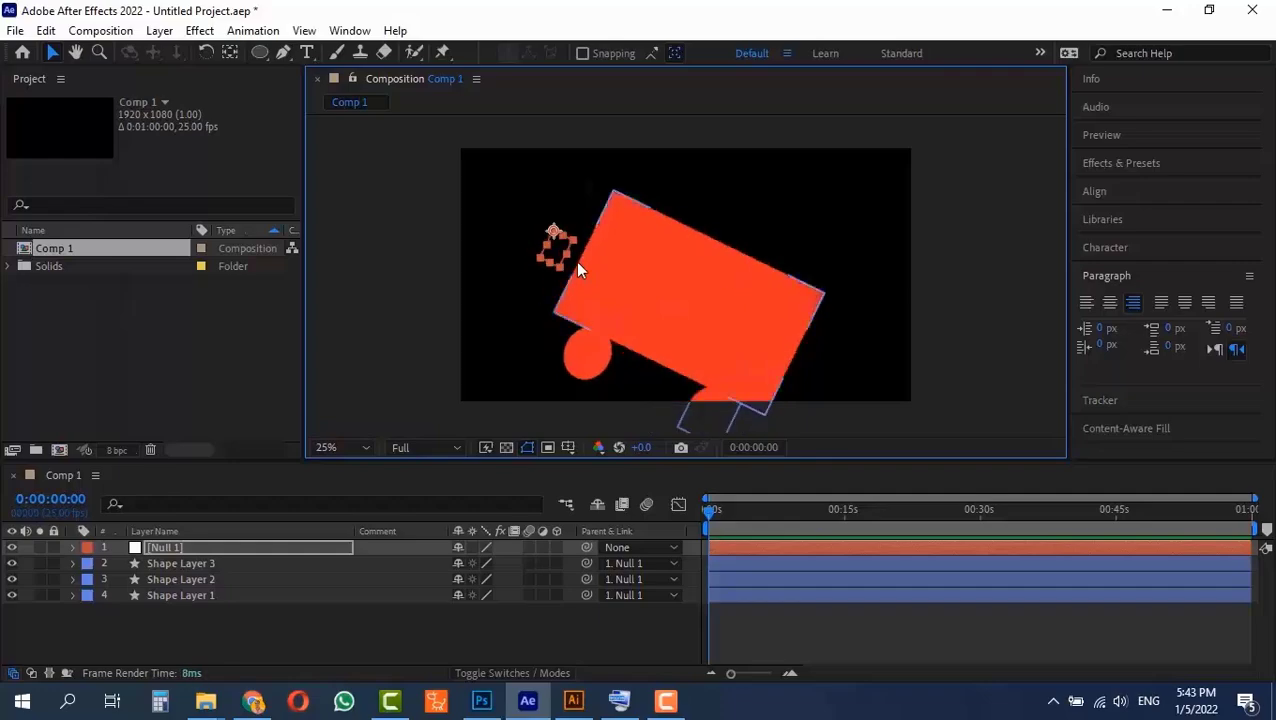
Rotate the null object and its linked shapes counterclockwise in large increments.
{"action": "key", "text": "shift+KP_Subtract"}
{"action": "key", "text": "shift+KP_Subtract"}
{"action": "key", "text": "shift+KP_Subtract"}
{"action": "key", "text": "shift+KP_Subtract"}
{"action": "key", "text": "shift+KP_Subtract"}
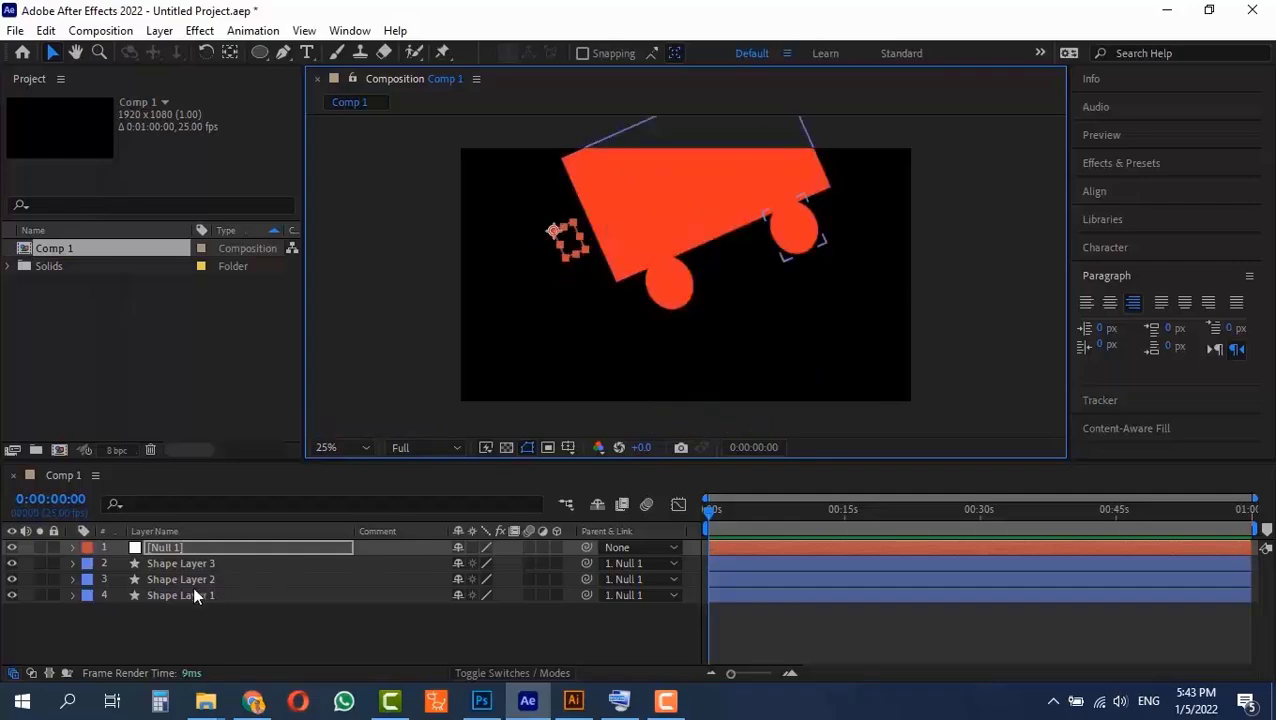
{"action": "key", "text": "shift+KP_Subtract"}
{"action": "key", "text": "shift+KP_Subtract"}
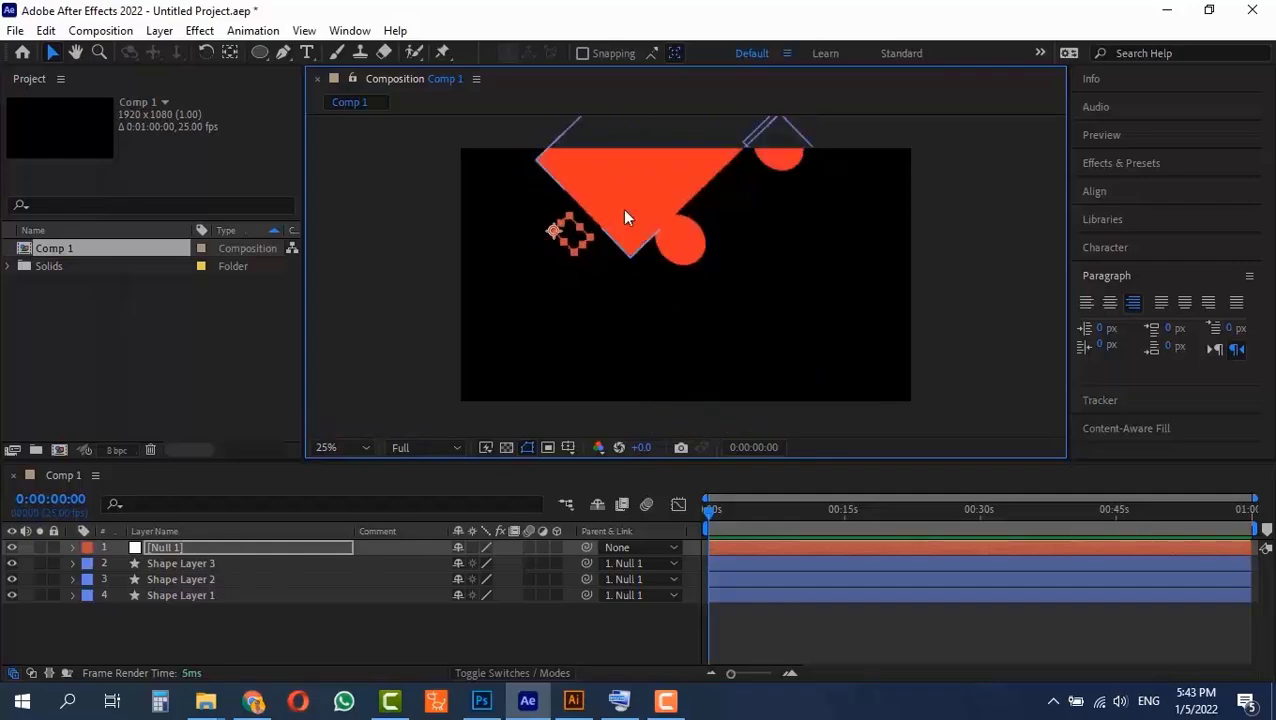
Rotate the null object and its linked shapes back clockwise to a slight downward tilt.
{"action": "key", "text": "shift+KP_Add"}
{"action": "key", "text": "shift+KP_Add"}
{"action": "key", "text": "shift+KP_Add"}
{"action": "key", "text": "shift+KP_Add"}
{"action": "key", "text": "shift+KP_Add"}
{"action": "key", "text": "shift+KP_Add"}
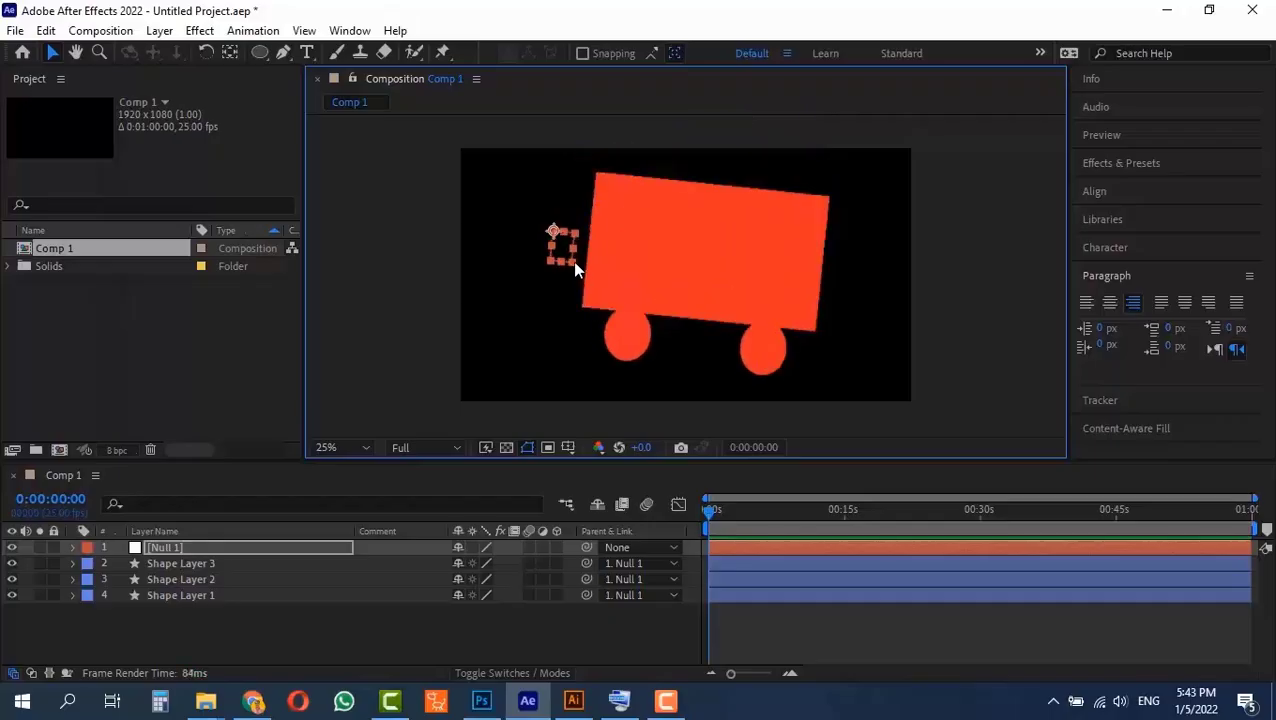
Try scaling and rotating the Null 1 layer with its linked shapes, and undo the changes.
{"action": "left_click_drag", "start_coordinate": [575, 265], "coordinate": [573, 276]}
{"action": "key", "text": "s"}
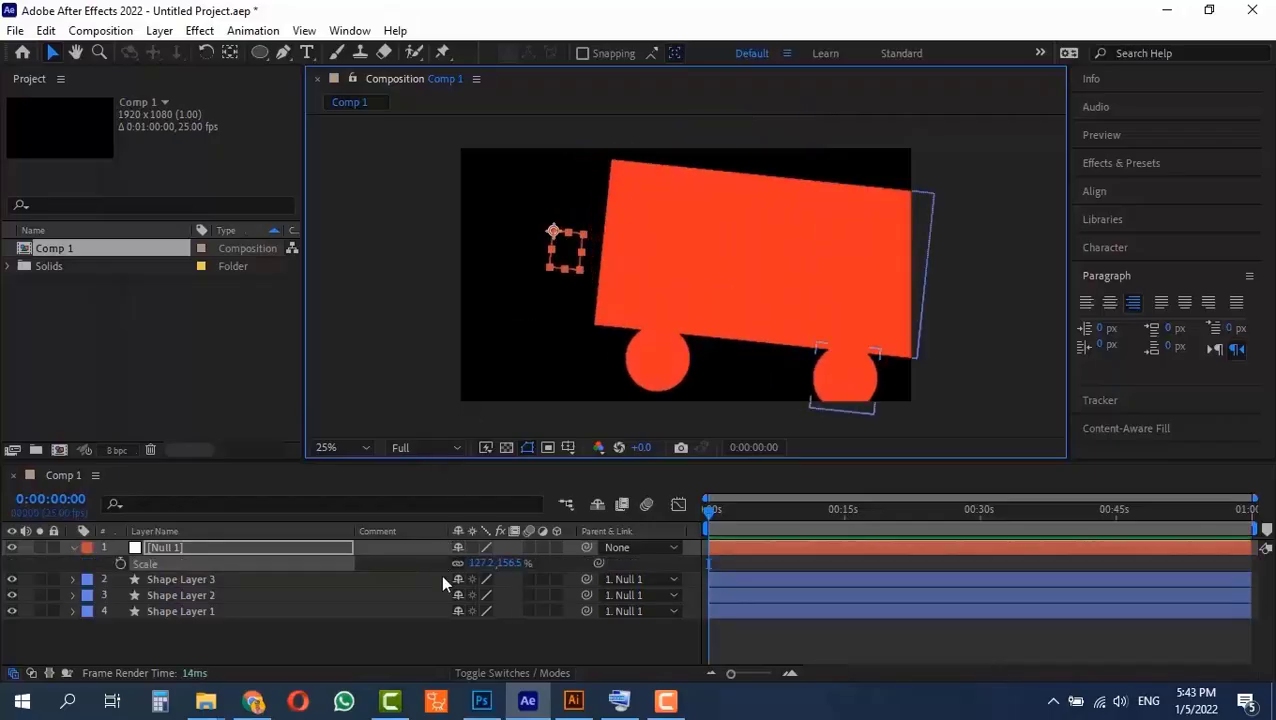
{"action": "mouse_move", "coordinate": [483, 563]}
{"action": "left_mouse_down"}
{"action": "mouse_move", "coordinate": [600, 563]}
{"action": "mouse_move", "coordinate": [470, 566]}
{"action": "mouse_move", "coordinate": [506, 563]}
{"action": "left_mouse_up"}
{"action": "key", "text": "r"}
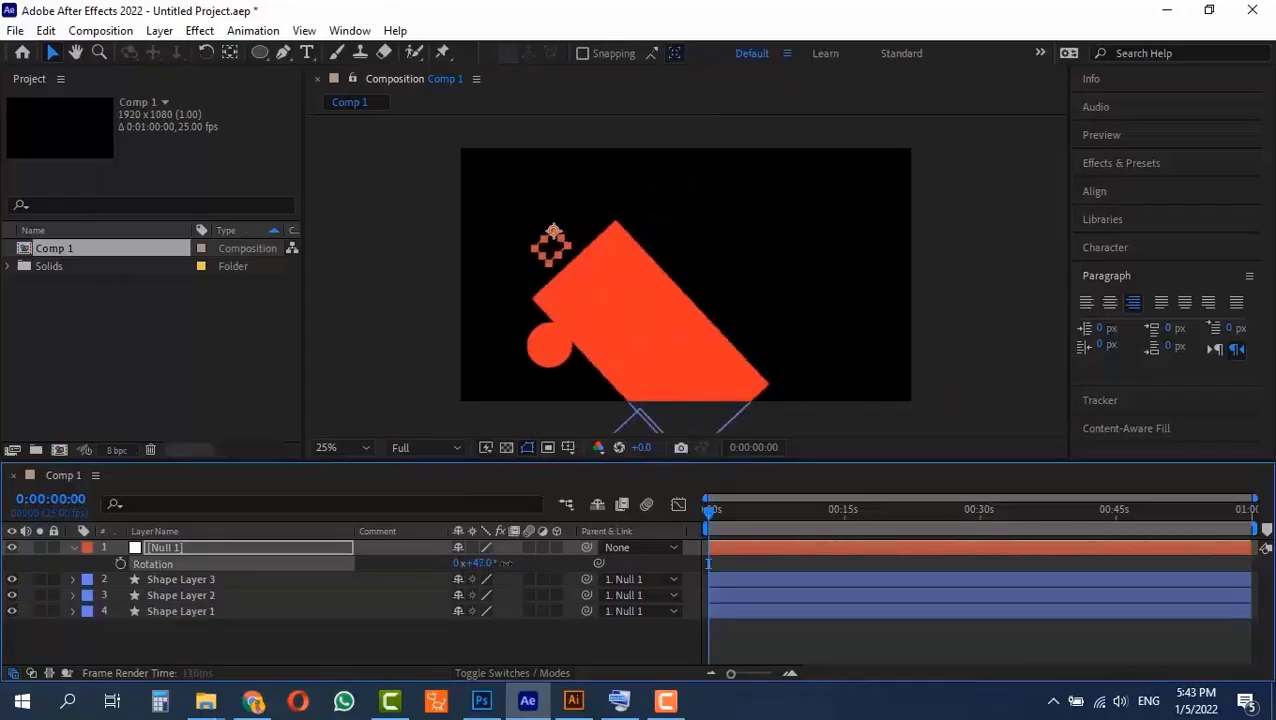
{"action": "key", "text": "ctrl+z"}
{"action": "key", "text": "ctrl+z"}
{"action": "key", "text": "ctrl+z"}
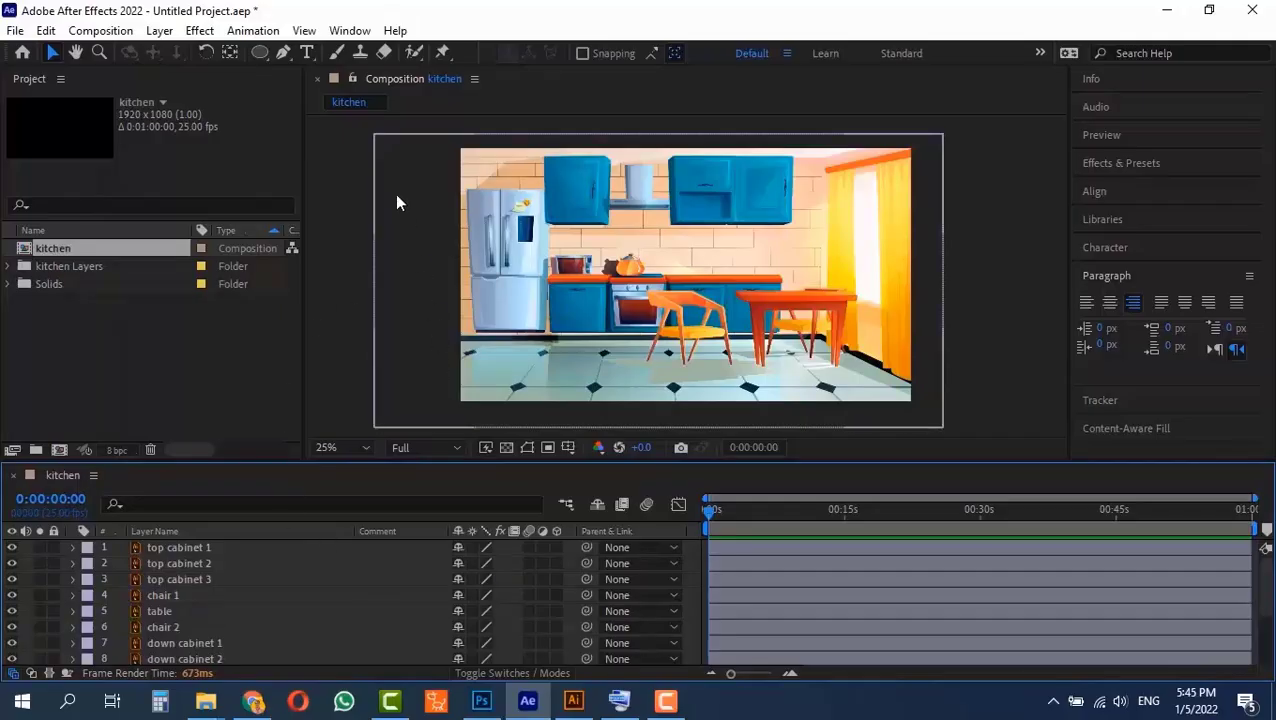
Try moving the background and scaling all kitchen layers at once without a parent, undo the changes and clear the selection.
{"action": "left_click", "coordinate": [412, 138]}
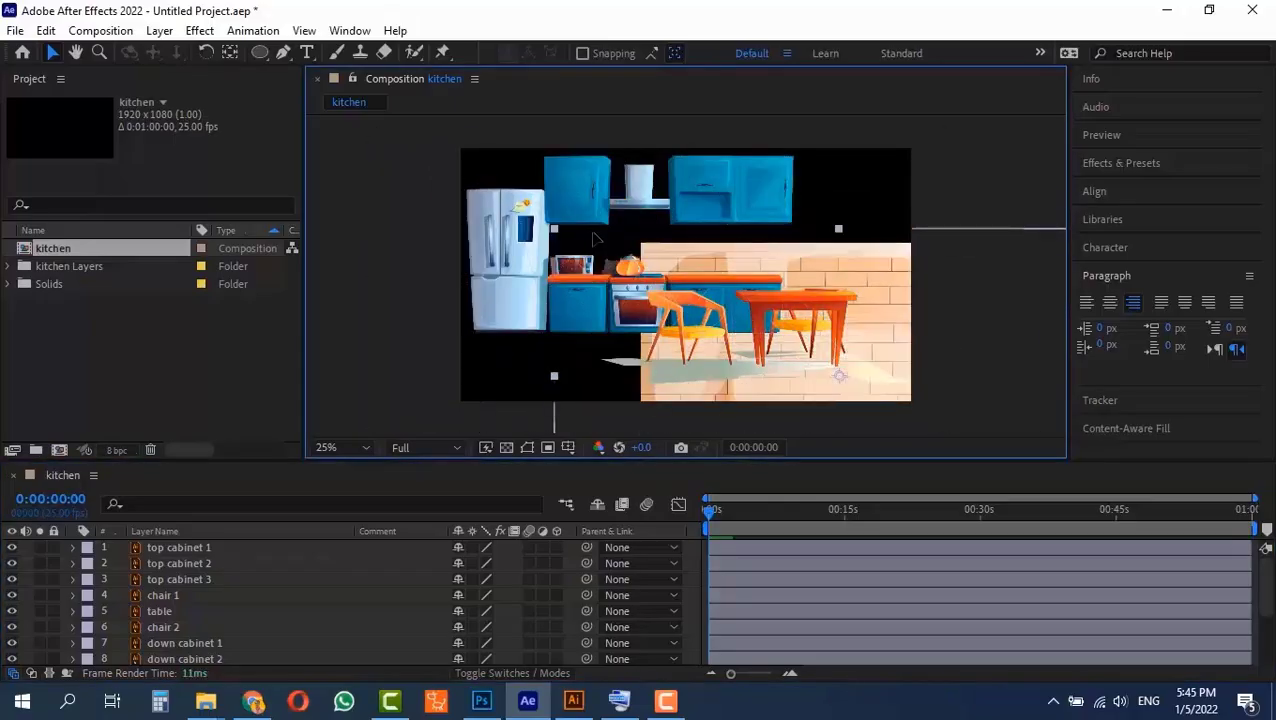
{"action": "left_click_drag", "start_coordinate": [338, 128], "coordinate": [981, 440]}
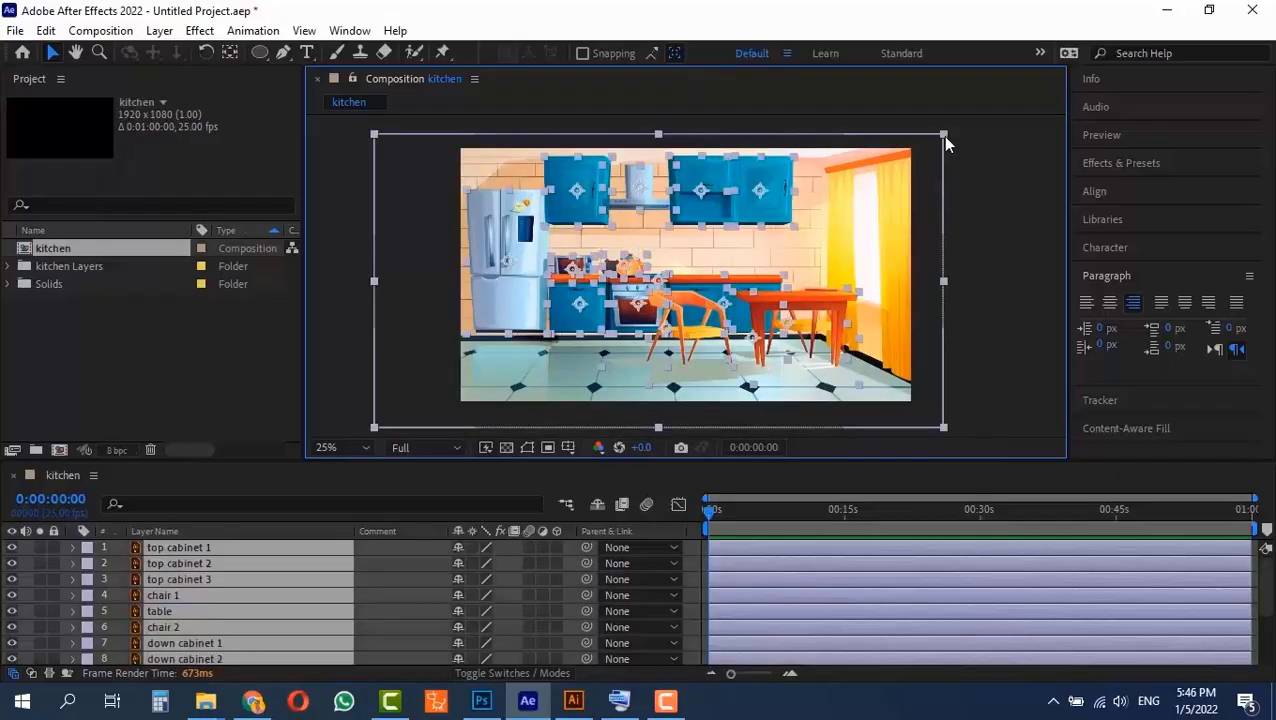
{"action": "left_click_drag", "start_coordinate": [942, 134], "coordinate": [1027, 88]}
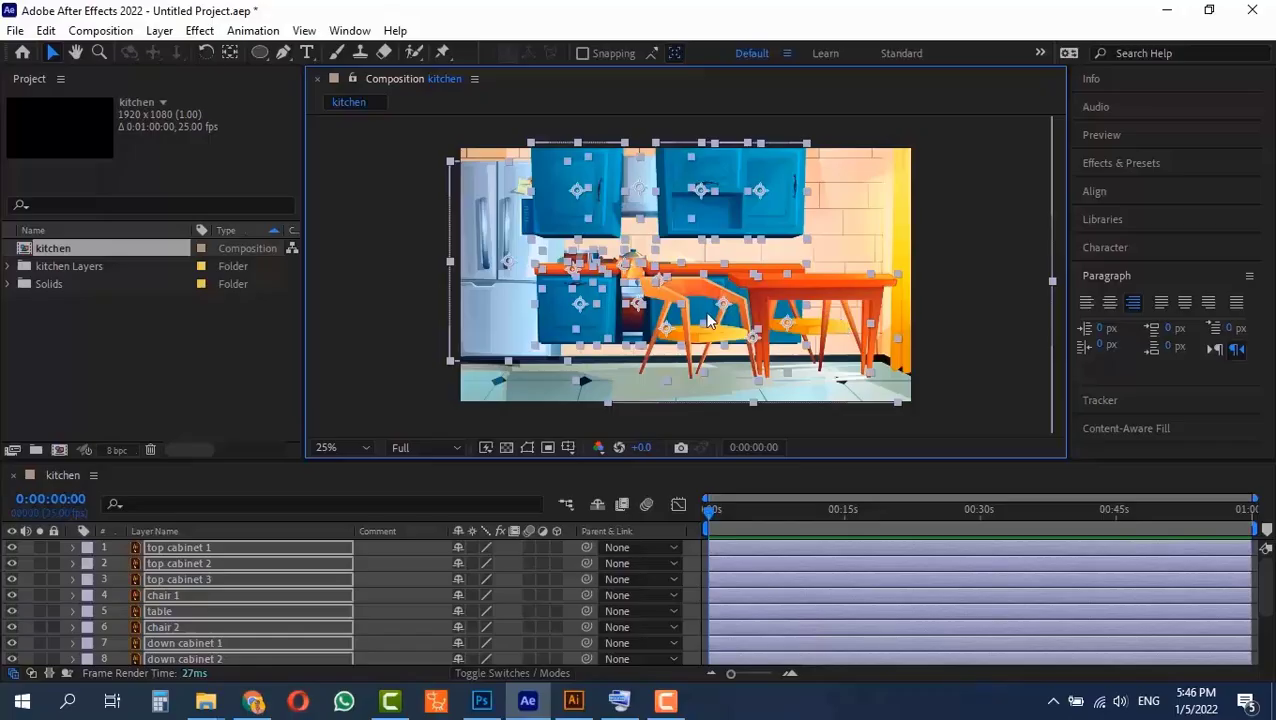
{"action": "key", "text": "ctrl+z"}
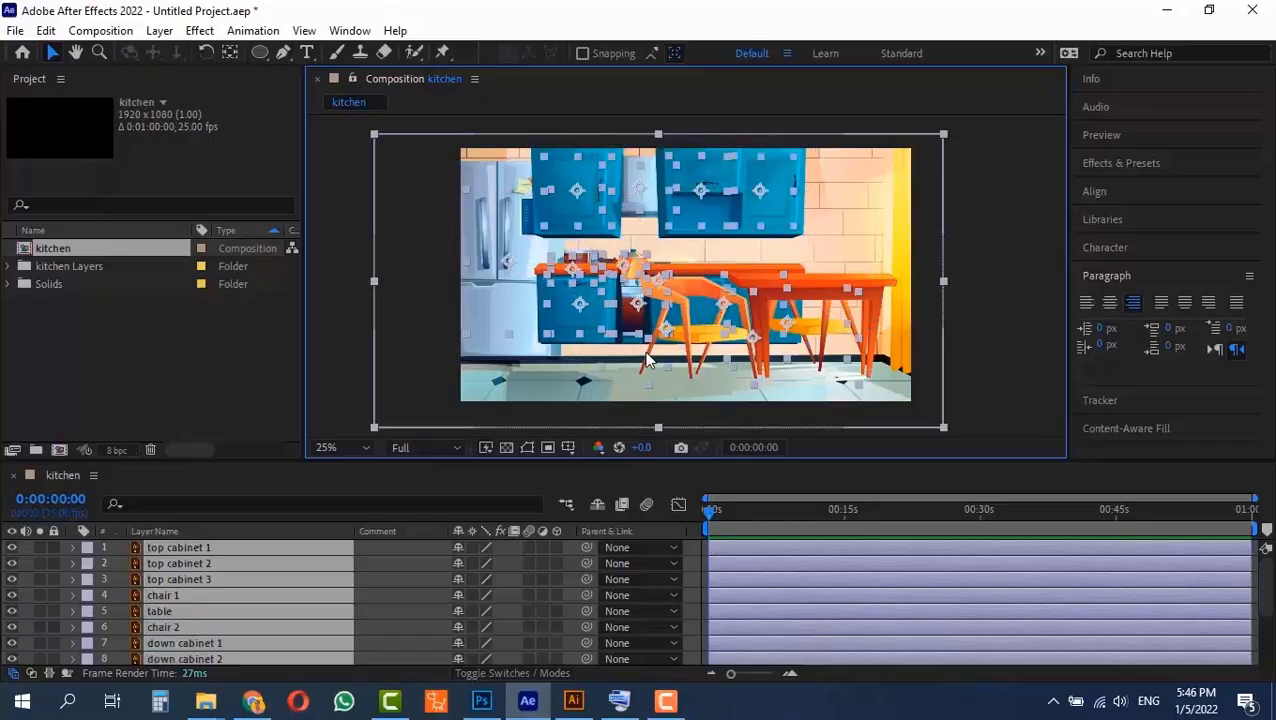
{"action": "left_click", "coordinate": [1004, 223]}
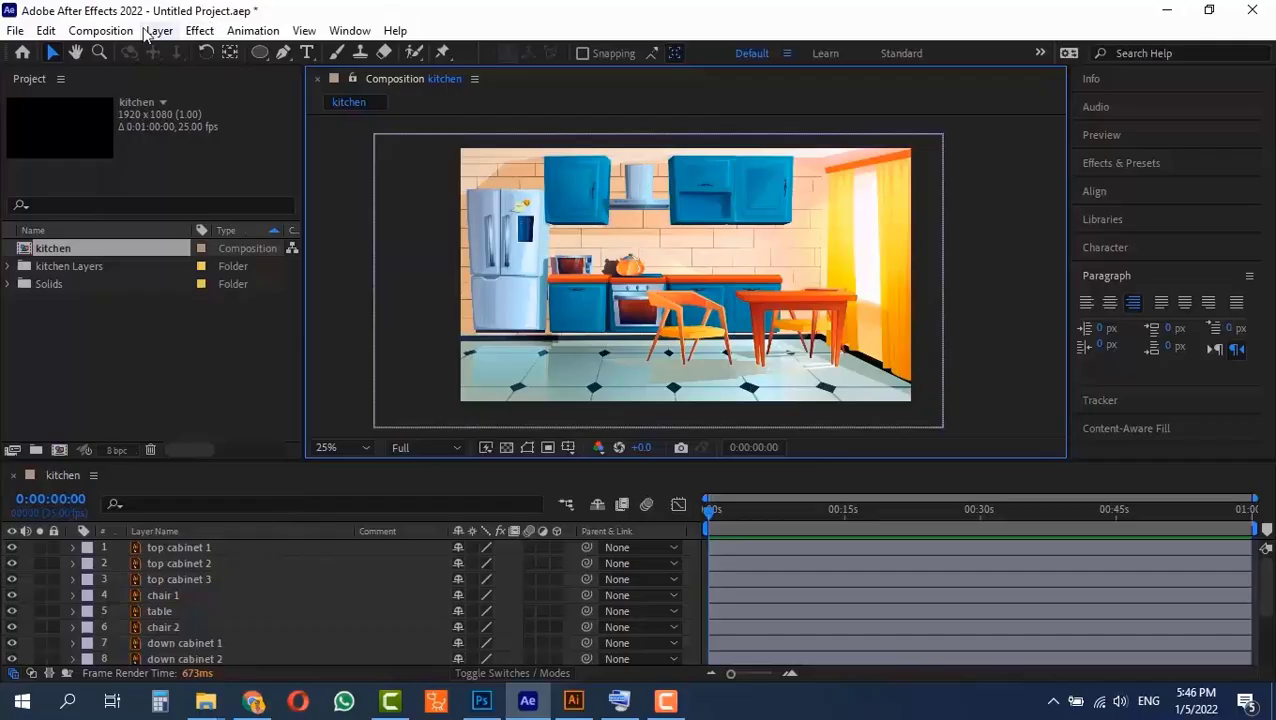
Add a null object layer to the kitchen composition.
{"action": "left_click", "coordinate": [159, 30]}
{"action": "mouse_move", "coordinate": [232, 52]}
{"action": "left_click", "coordinate": [494, 135]}
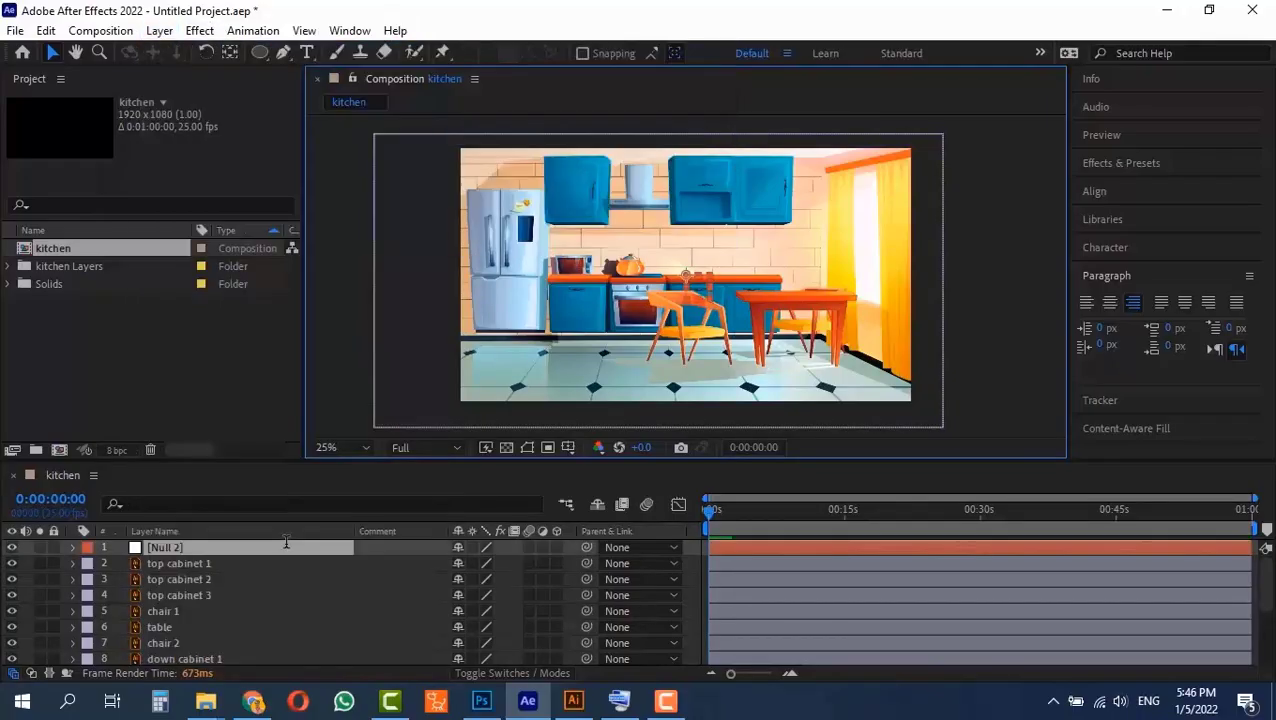
Parent all kitchen layers, from top cabinet 1 through background, to the Null 2 layer.
{"action": "left_click", "coordinate": [180, 564]}
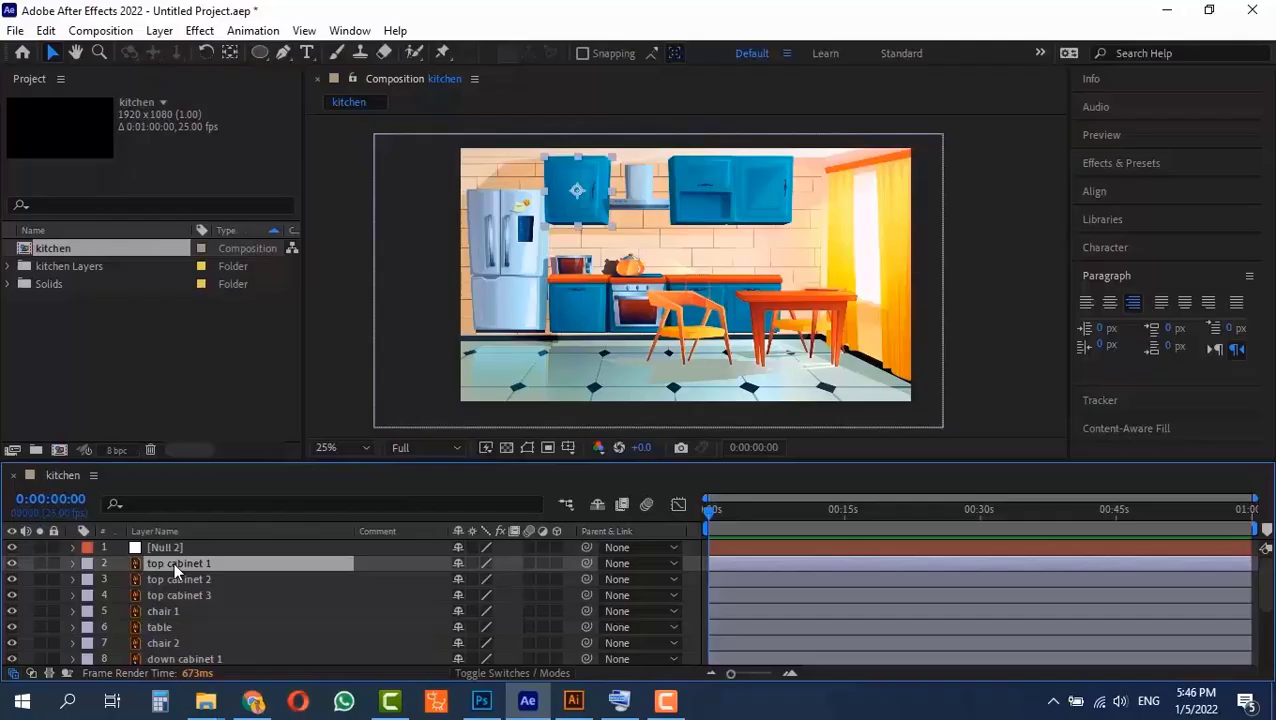
{"action": "scroll", "coordinate": [173, 562], "scroll_direction": "down", "scroll_amount": 4}
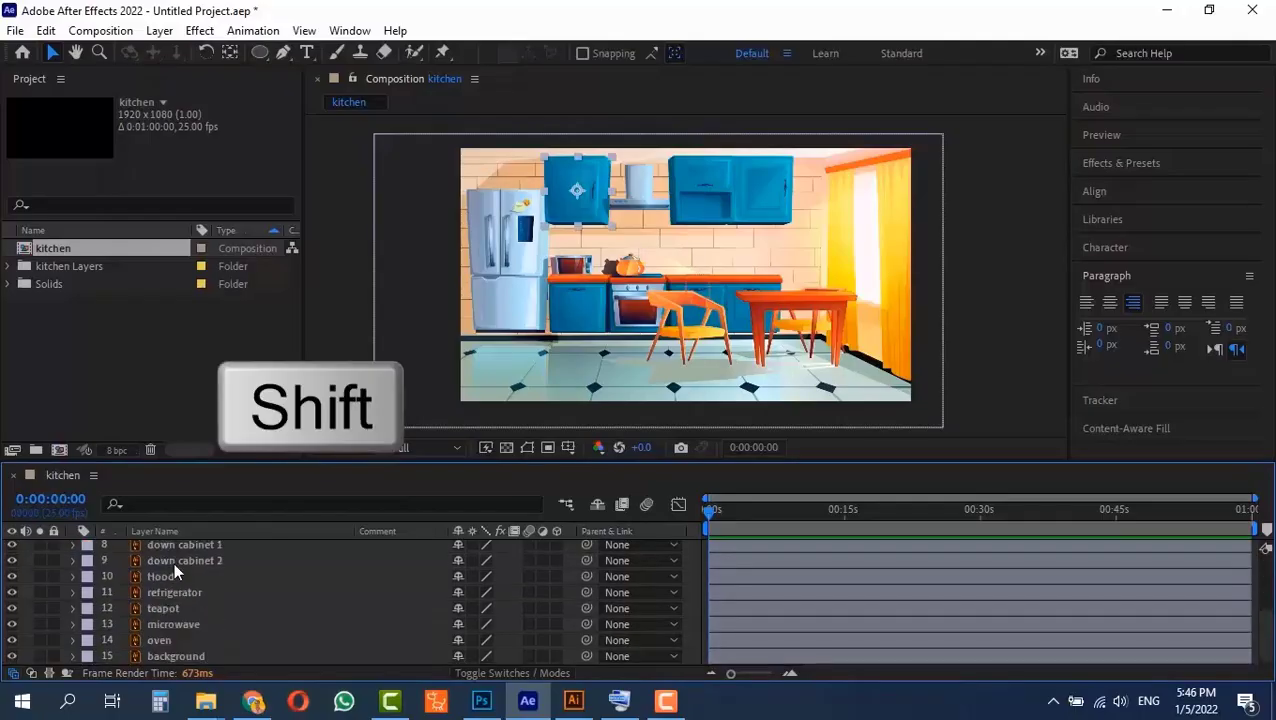
{"action": "left_click", "coordinate": [183, 655], "text": "shift"}
{"action": "scroll", "coordinate": [222, 621], "scroll_direction": "up", "scroll_amount": 4}
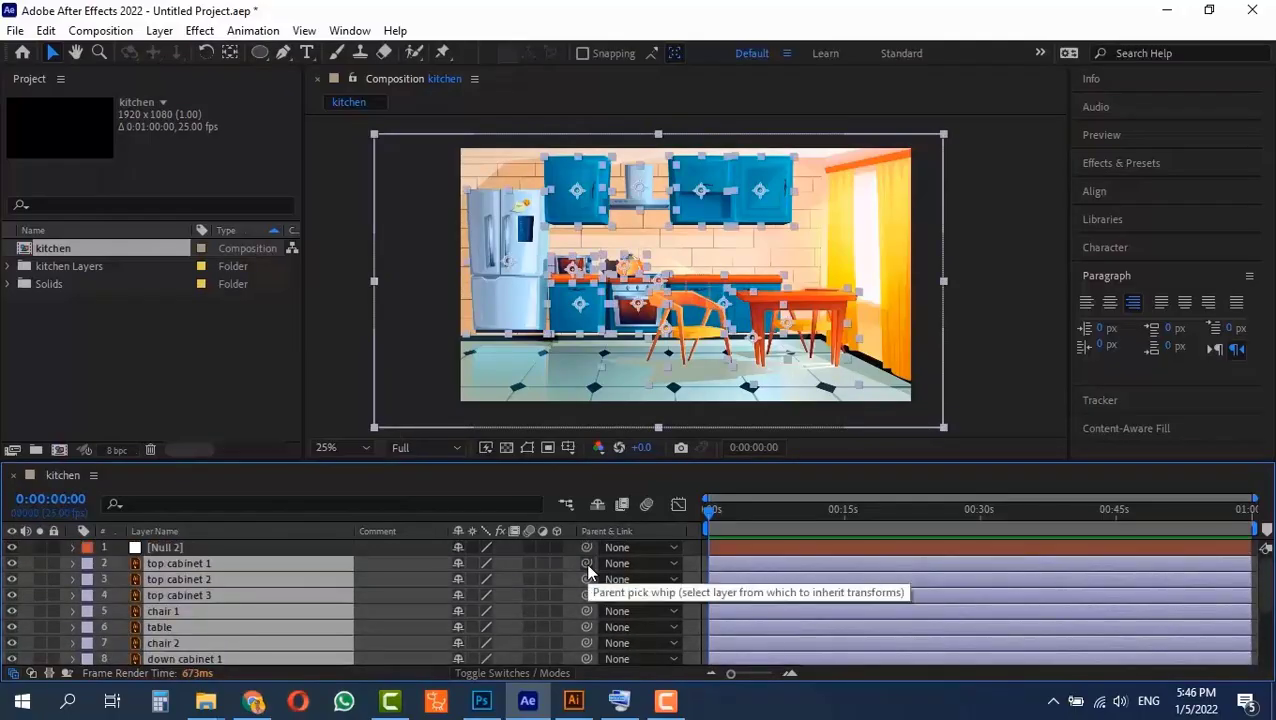
{"action": "left_click_drag", "start_coordinate": [585, 562], "coordinate": [163, 549]}
Scale the Null 2 layer to about 427% and shift its X position to about 1990.
{"action": "left_click", "coordinate": [169, 547]}
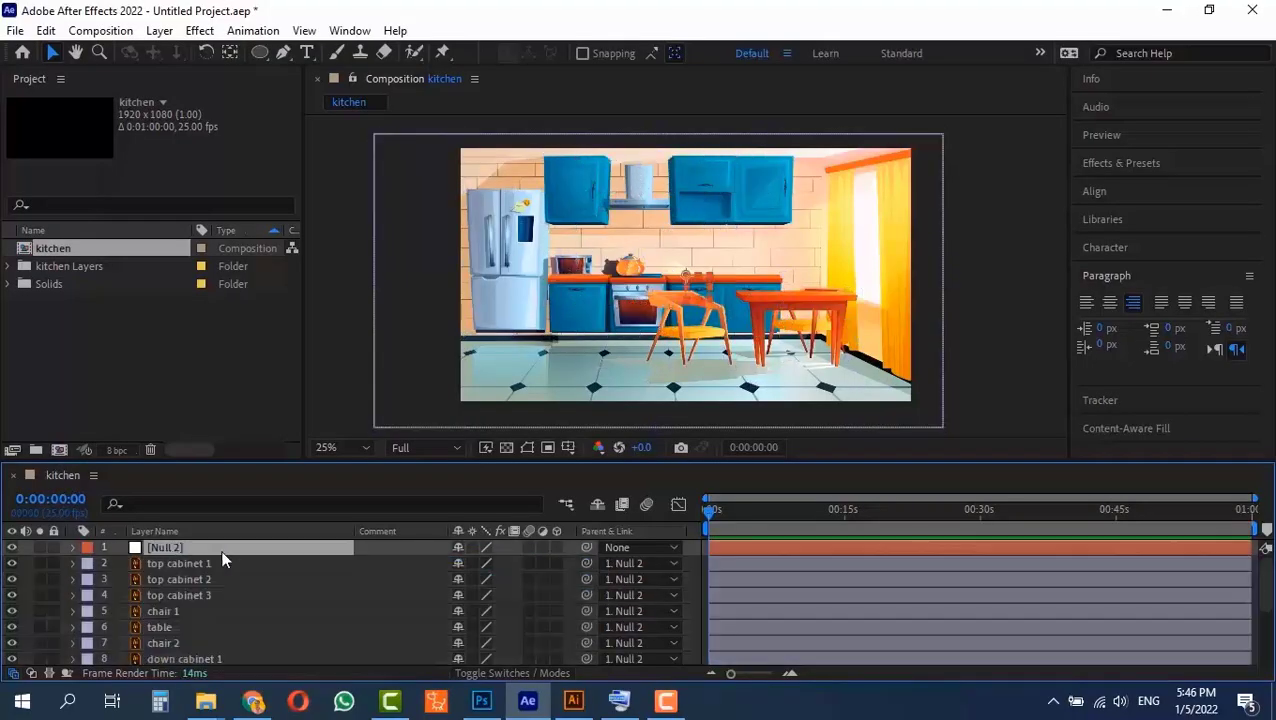
{"action": "key", "text": "s"}
{"action": "mouse_move", "coordinate": [478, 564]}
{"action": "left_mouse_down"}
{"action": "mouse_move", "coordinate": [530, 567]}
{"action": "mouse_move", "coordinate": [395, 572]}
{"action": "mouse_move", "coordinate": [546, 574]}
{"action": "mouse_move", "coordinate": [475, 569]}
{"action": "mouse_move", "coordinate": [500, 564]}
{"action": "left_mouse_up"}
{"action": "left_click", "coordinate": [168, 566]}
{"action": "left_click_drag", "start_coordinate": [708, 563], "coordinate": [729, 591]}
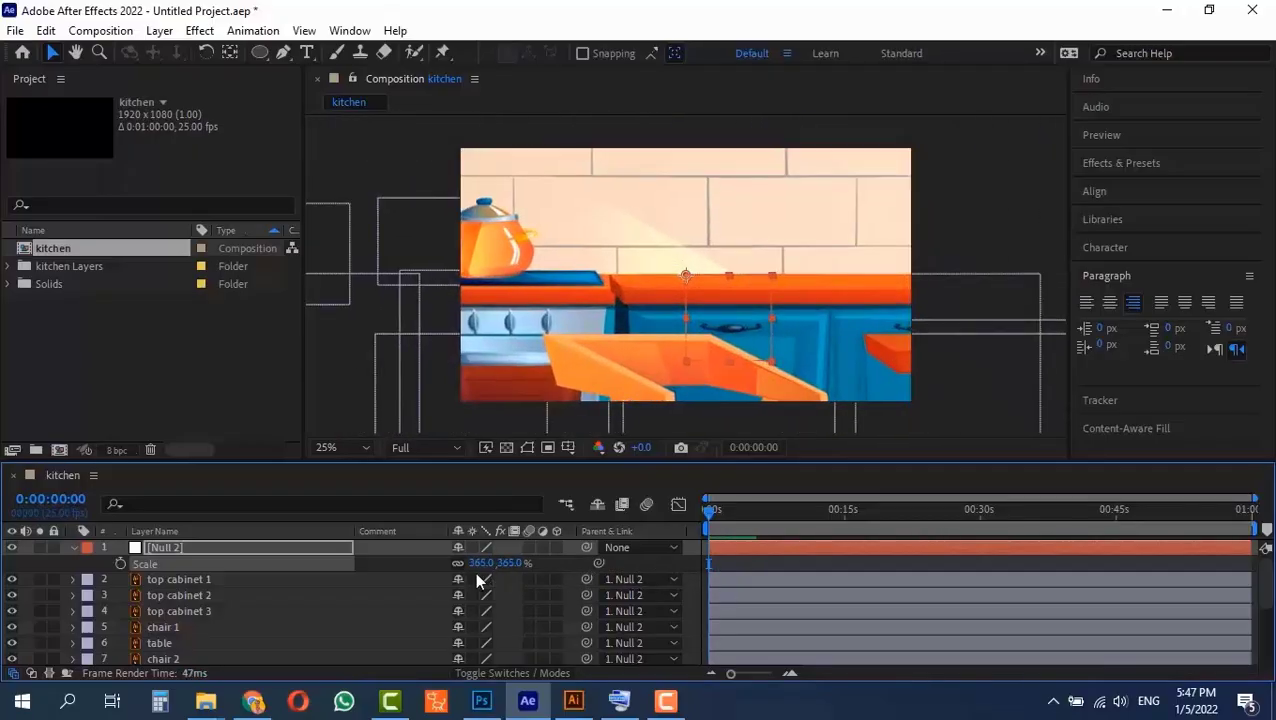
{"action": "key", "text": "ctrl+z"}
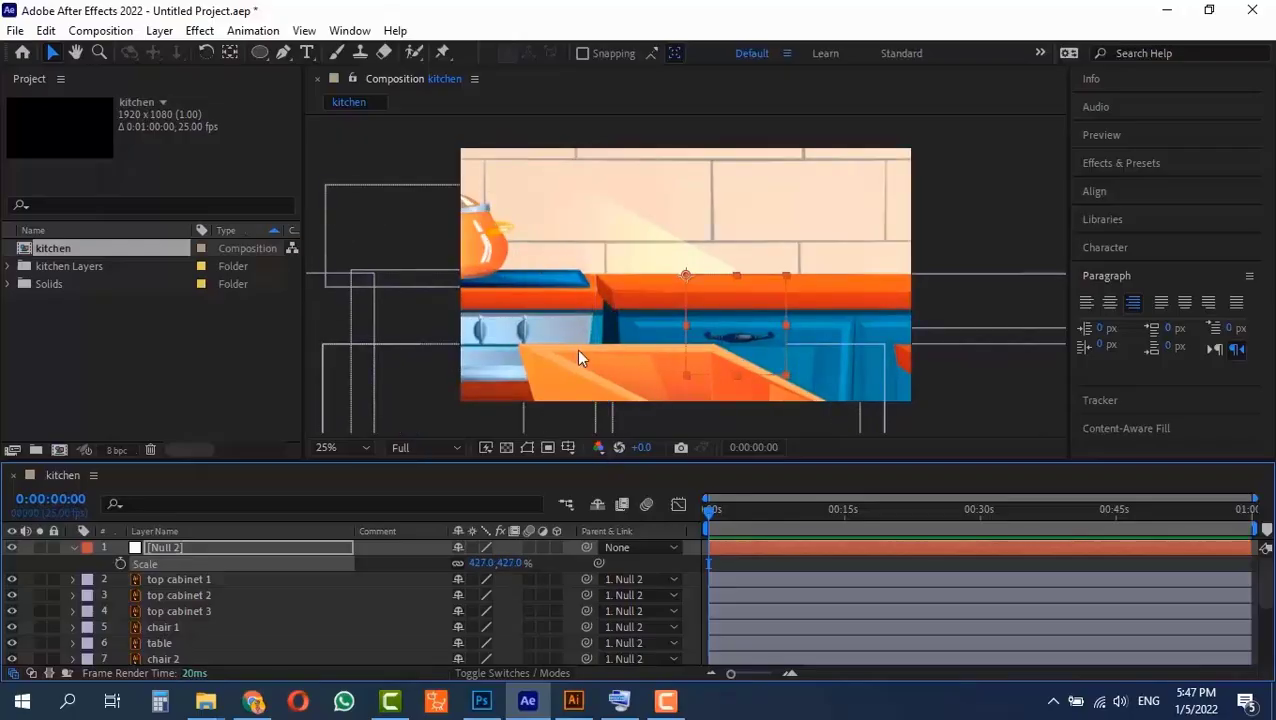
{"action": "key", "text": "p"}
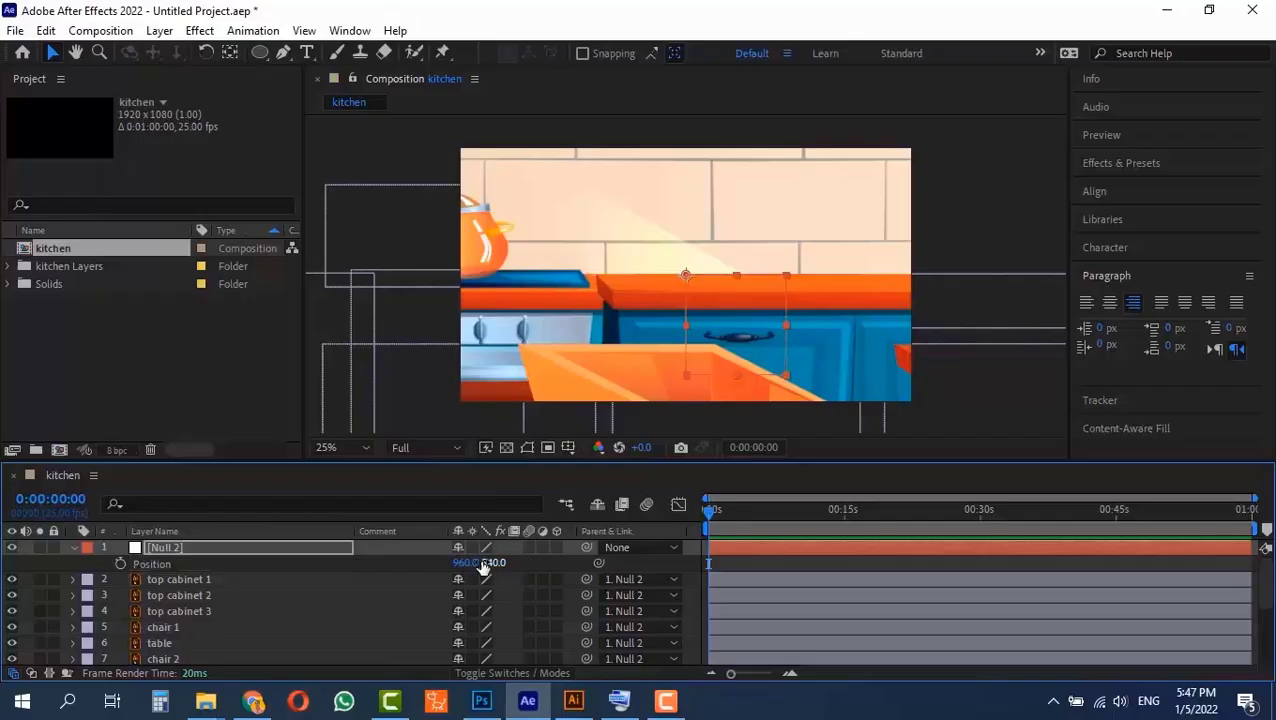
{"action": "left_click_drag", "start_coordinate": [468, 563], "coordinate": [675, 563]}
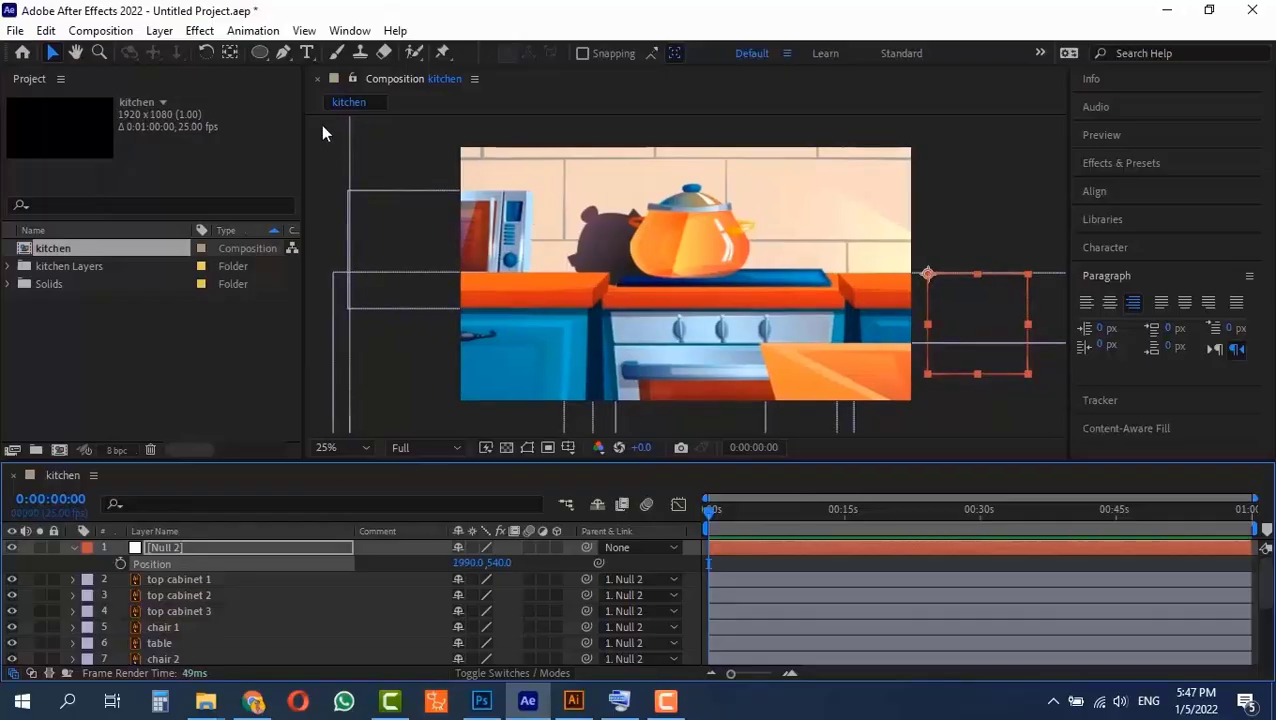
{"action": "left_click", "coordinate": [159, 30]}
{"action": "mouse_move", "coordinate": [220, 54]}
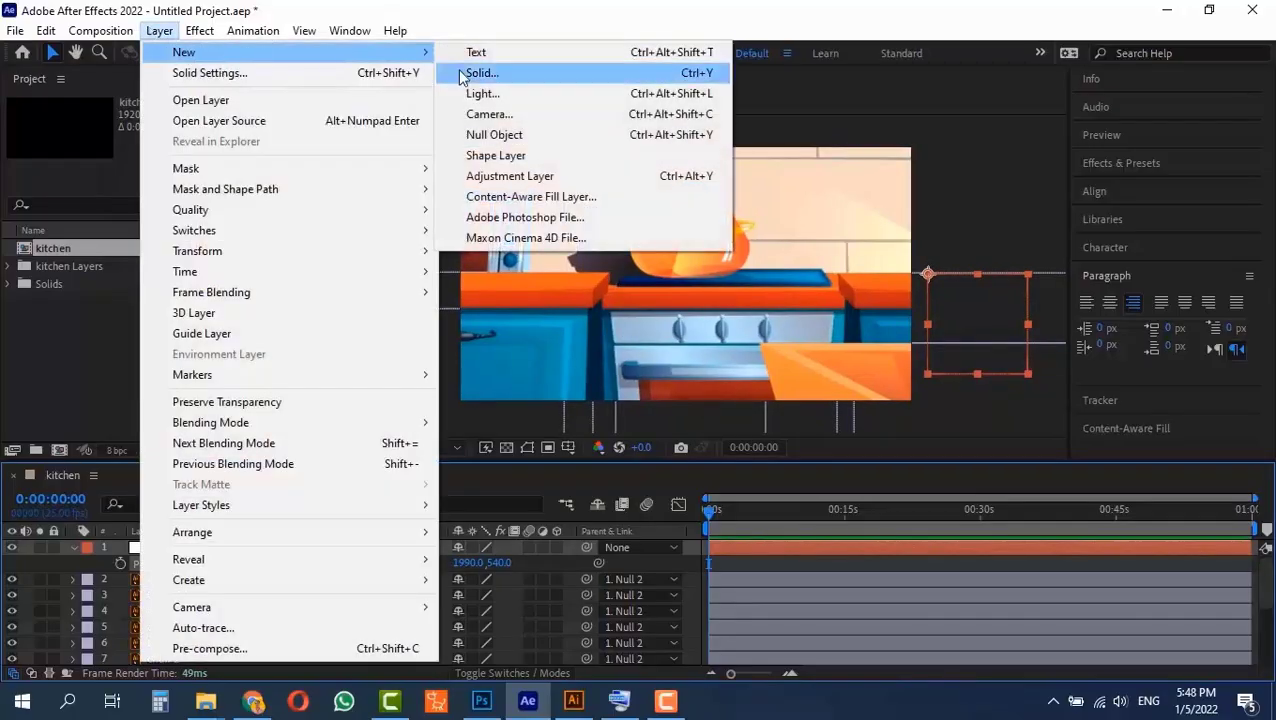
{"action": "left_click", "coordinate": [563, 22]}
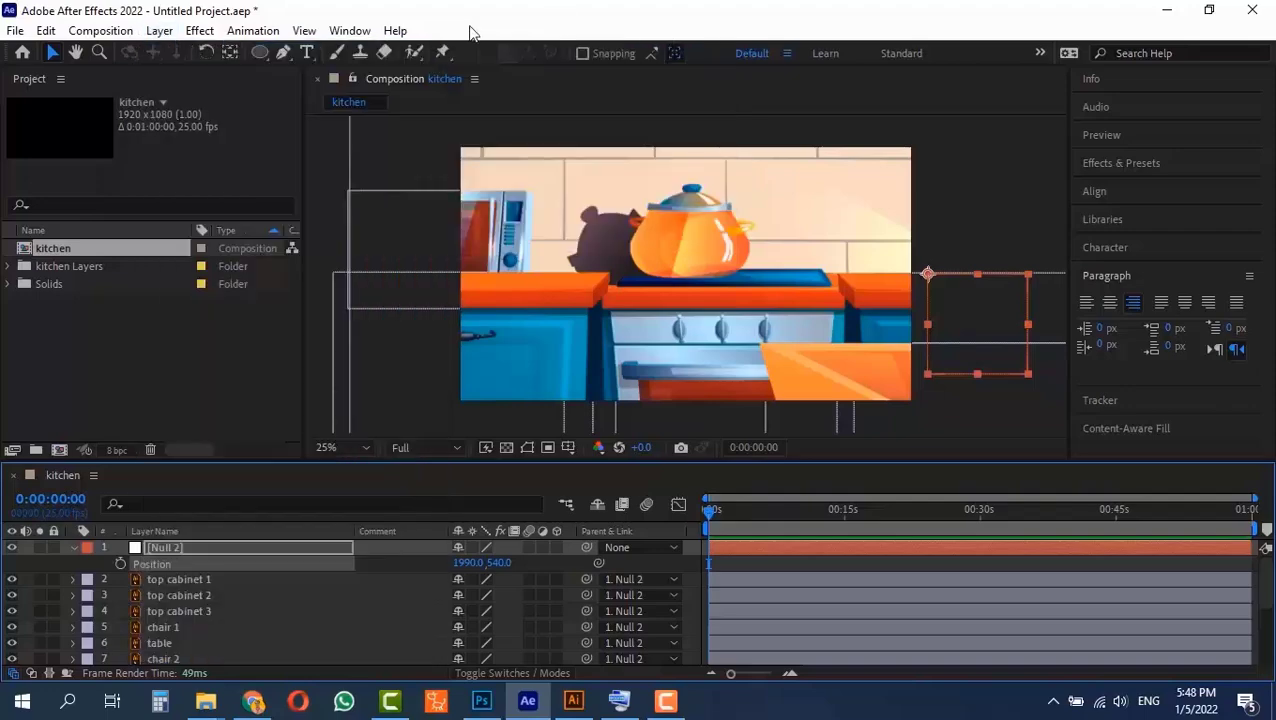
Start a new project without saving the current one, and create composition Comp 1 with the HDTV 1080 25 preset.
{"action": "left_click", "coordinate": [15, 30]}
{"action": "left_click", "coordinate": [320, 52]}
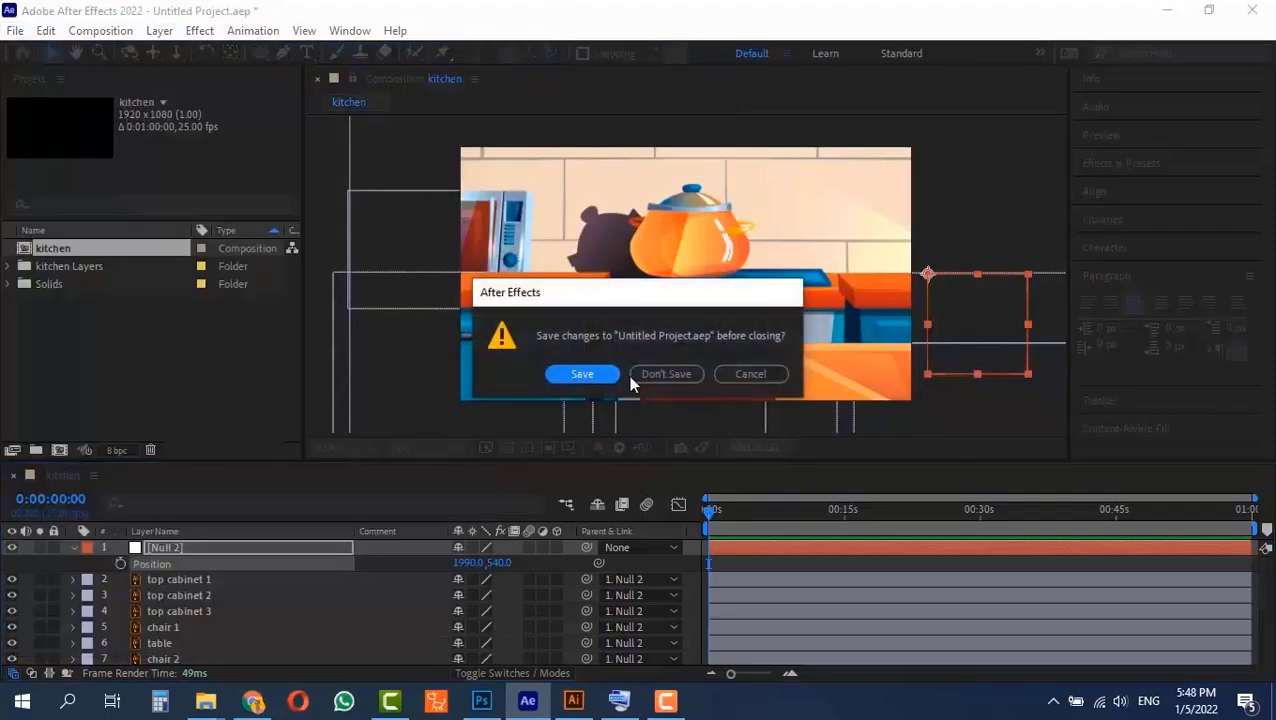
{"action": "left_click", "coordinate": [632, 376]}
{"action": "left_click", "coordinate": [553, 240]}
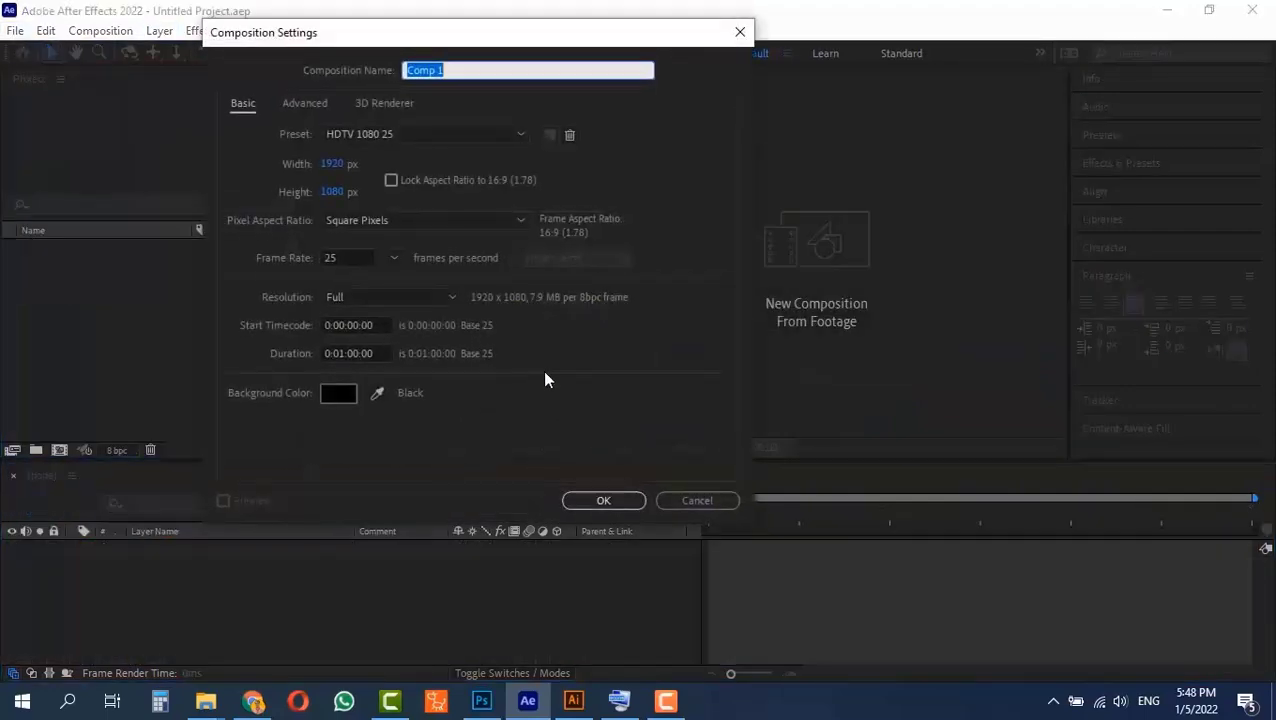
{"action": "left_click", "coordinate": [606, 501]}
Add an empty shape layer to Comp 1.
{"action": "left_click", "coordinate": [159, 30]}
{"action": "mouse_move", "coordinate": [413, 51]}
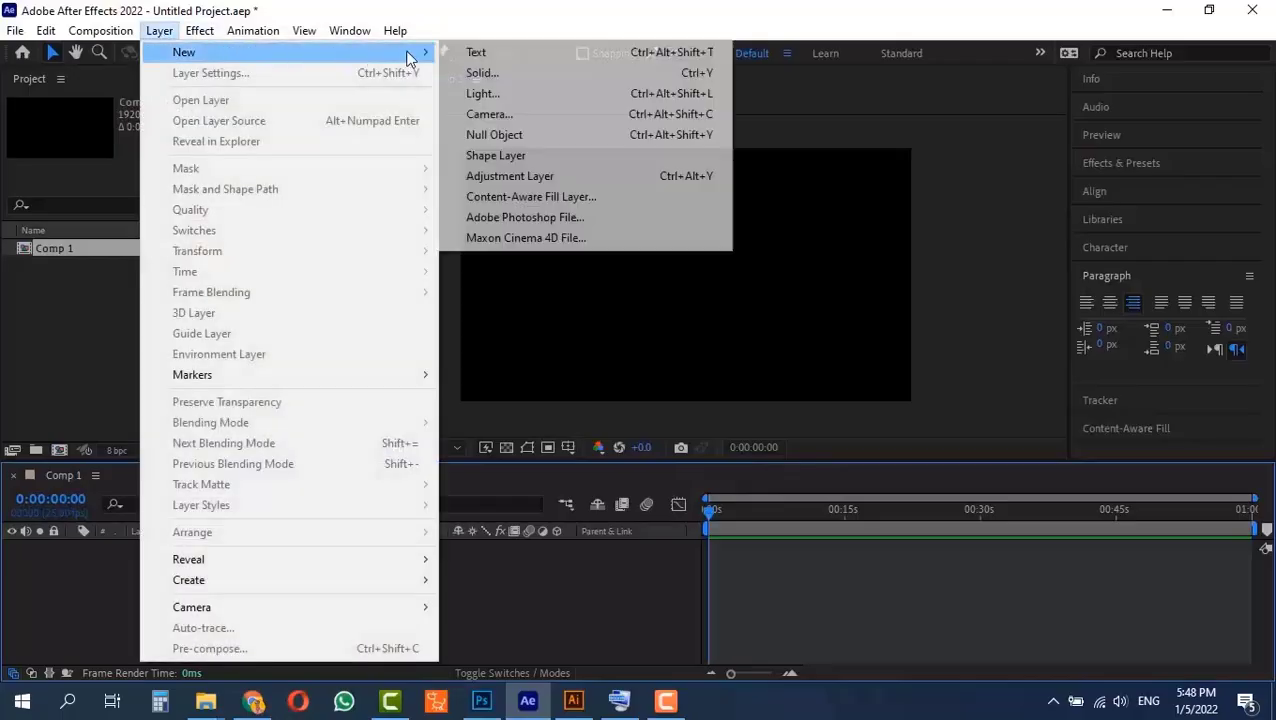
{"action": "left_click", "coordinate": [501, 162]}
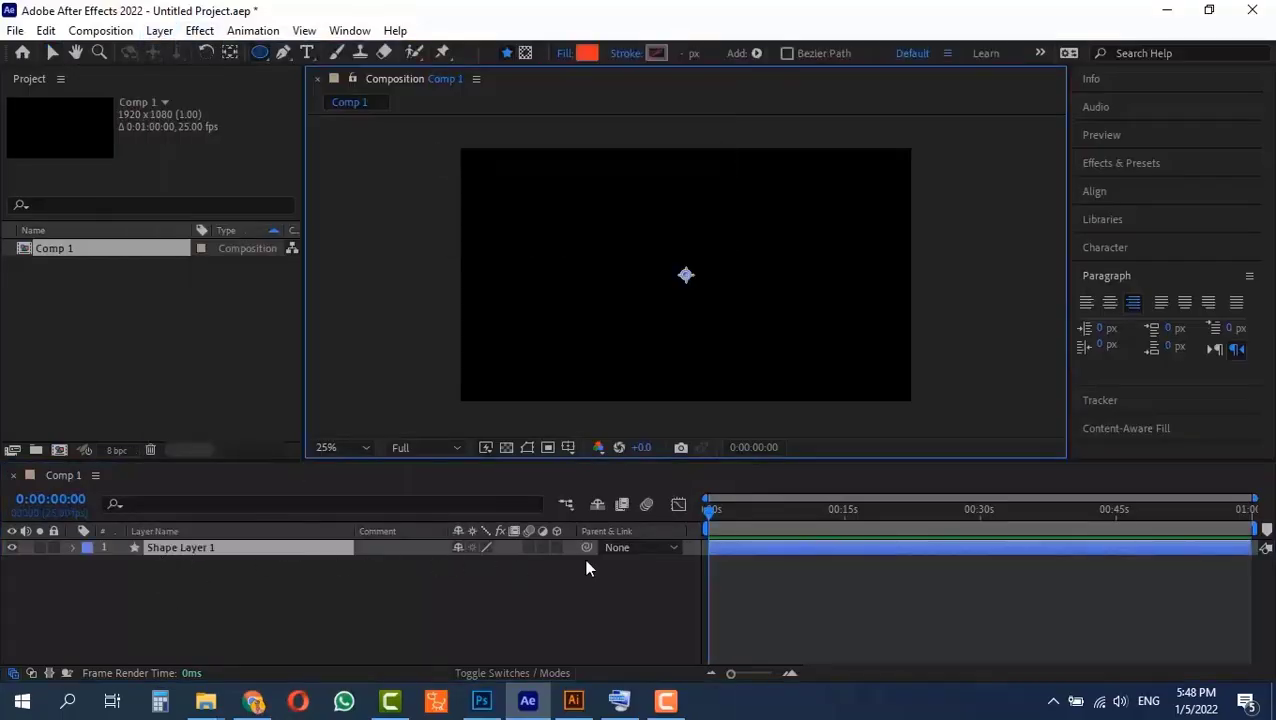
Add an ellipse path with a fill to Shape Layer 1 and enlarge the ellipse to about 366 px.
{"action": "left_click", "coordinate": [72, 547]}
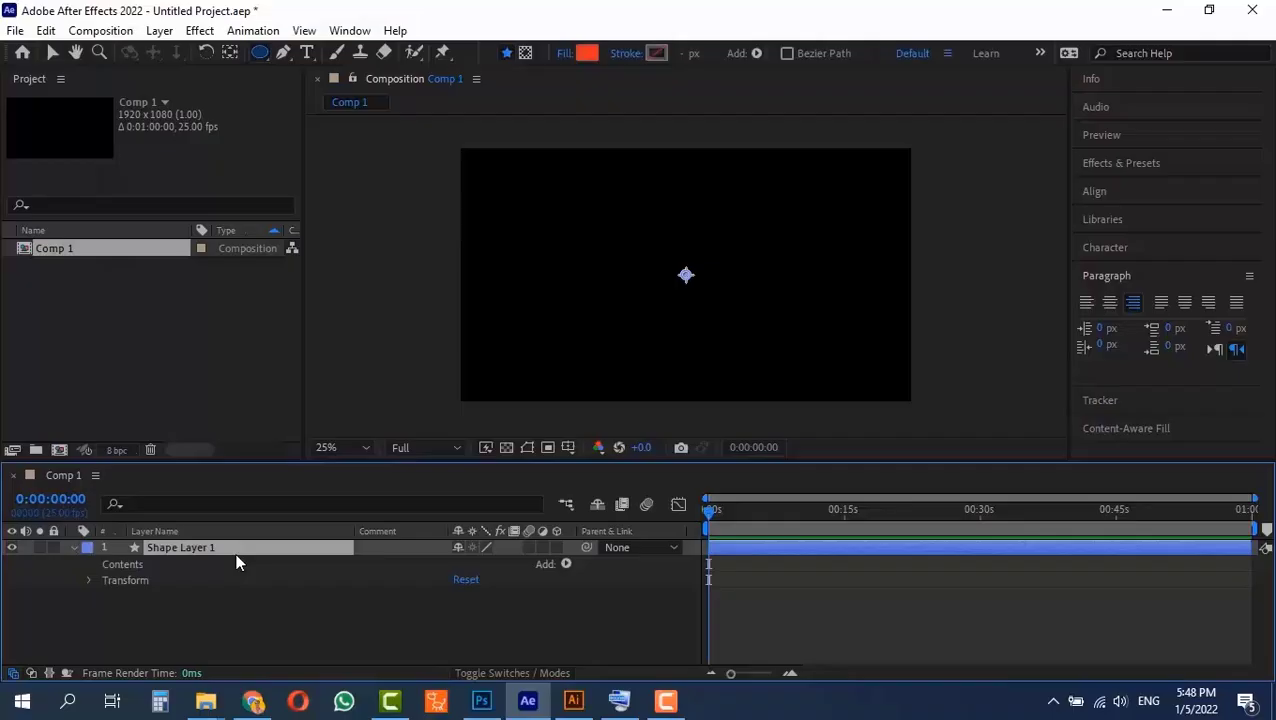
{"action": "left_click", "coordinate": [566, 564]}
{"action": "left_click", "coordinate": [645, 201]}
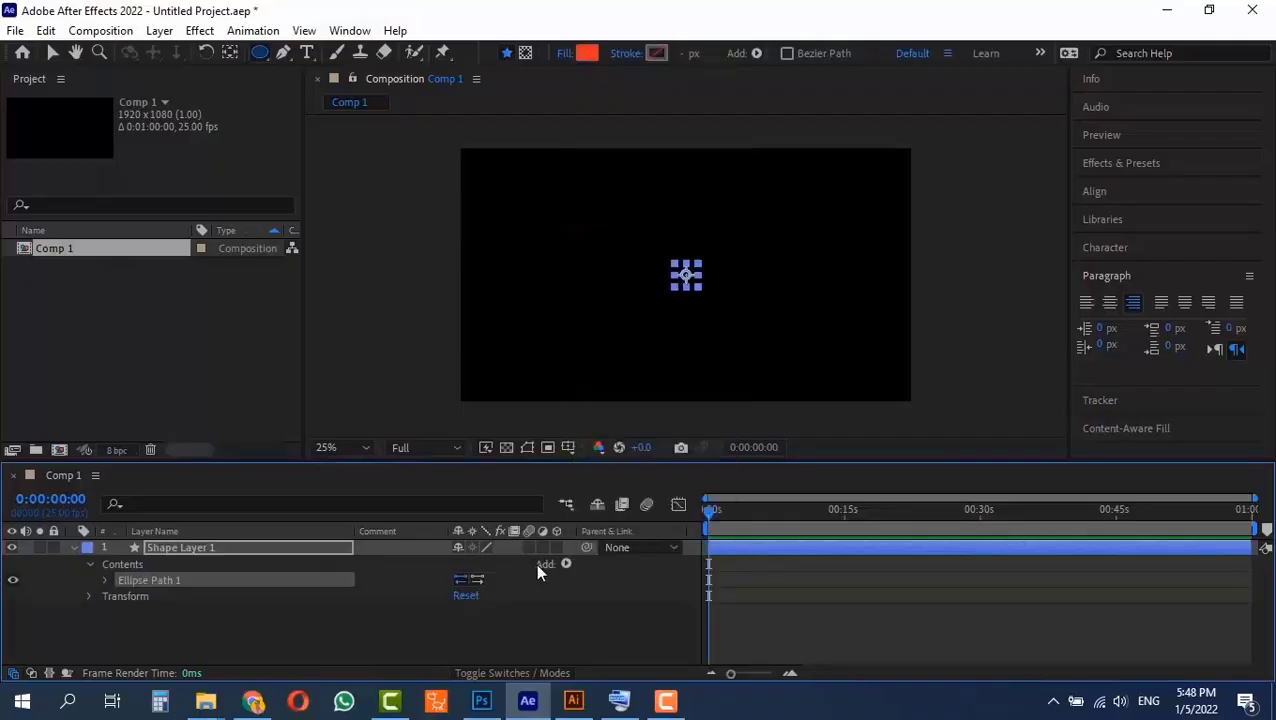
{"action": "left_click", "coordinate": [565, 562]}
{"action": "left_click", "coordinate": [636, 270]}
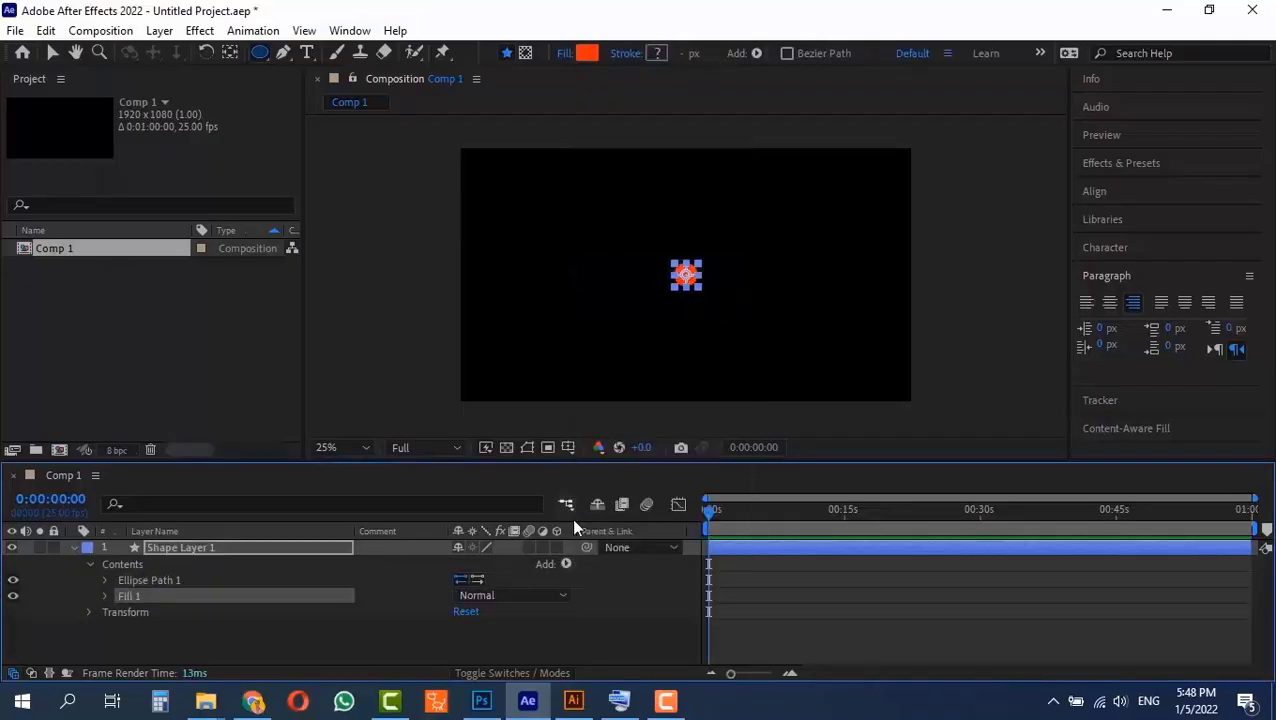
{"action": "left_click", "coordinate": [106, 580]}
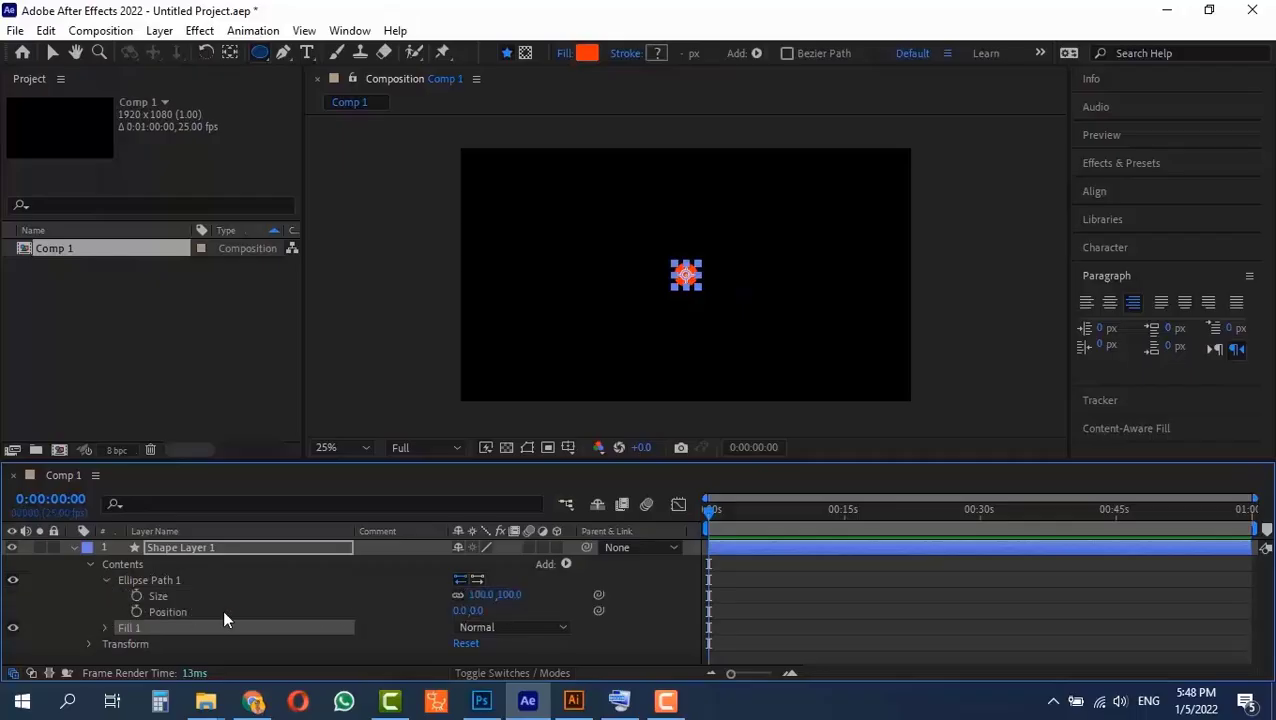
{"action": "left_click_drag", "start_coordinate": [473, 598], "coordinate": [650, 598]}
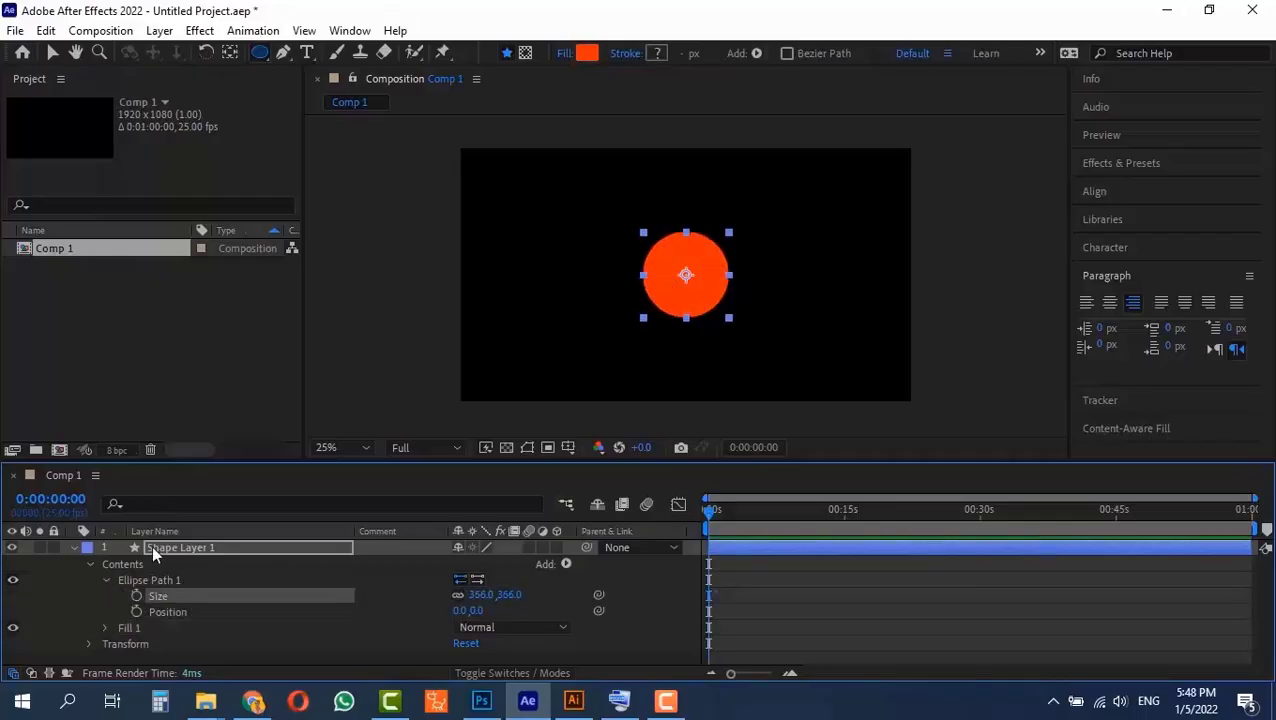
Delete Shape Layer 1 from Comp 1.
{"action": "left_click", "coordinate": [192, 547]}
{"action": "key", "text": "Delete"}
{"action": "left_click", "coordinate": [159, 30]}
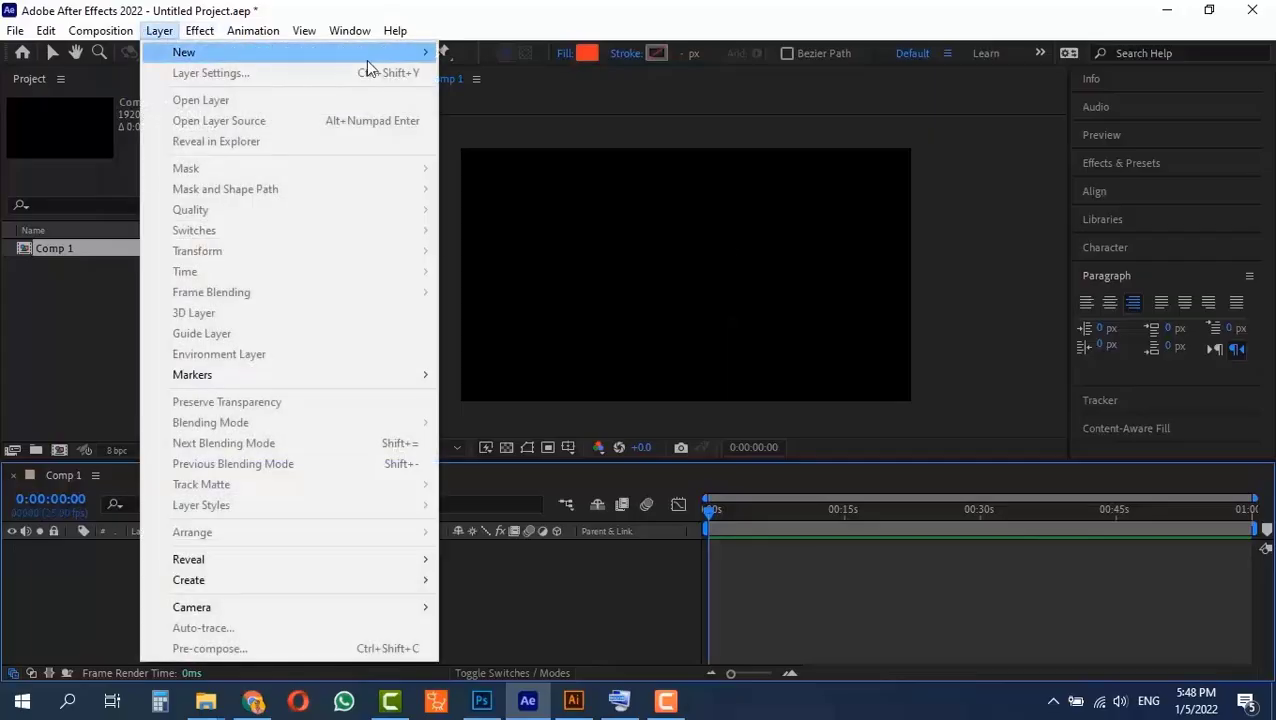
{"action": "mouse_move", "coordinate": [366, 52]}
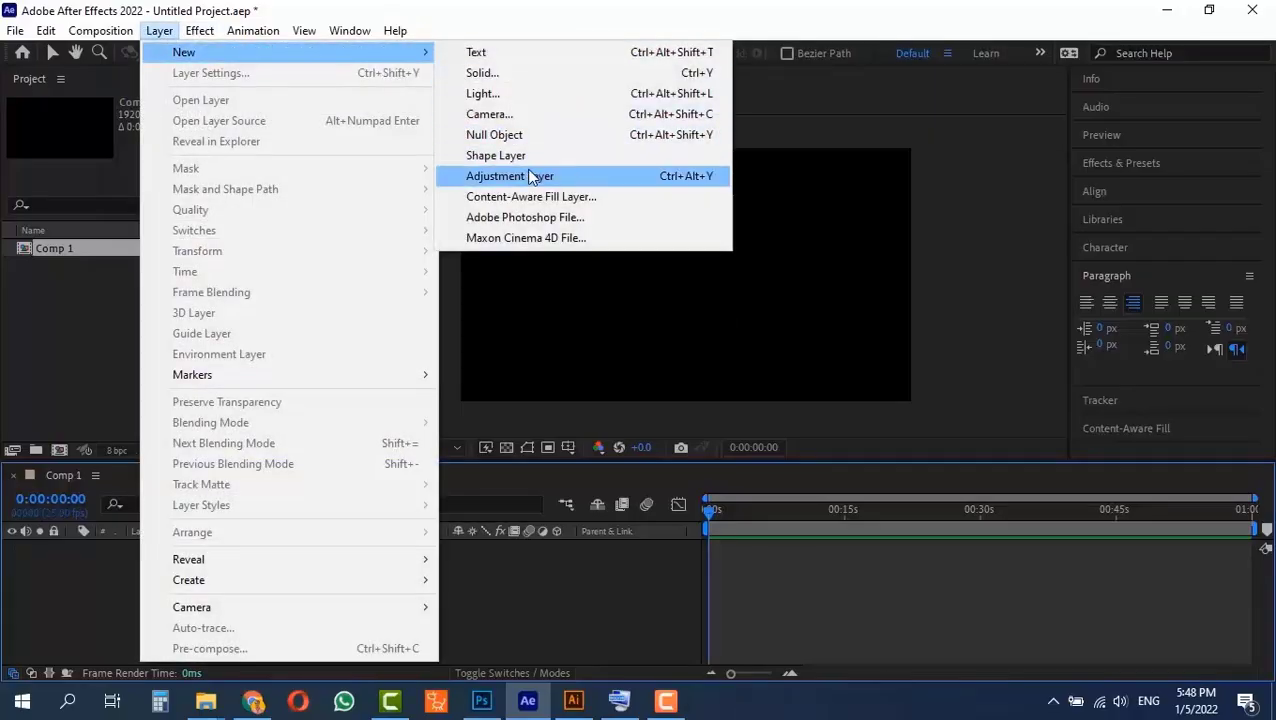
{"action": "left_click", "coordinate": [490, 17]}
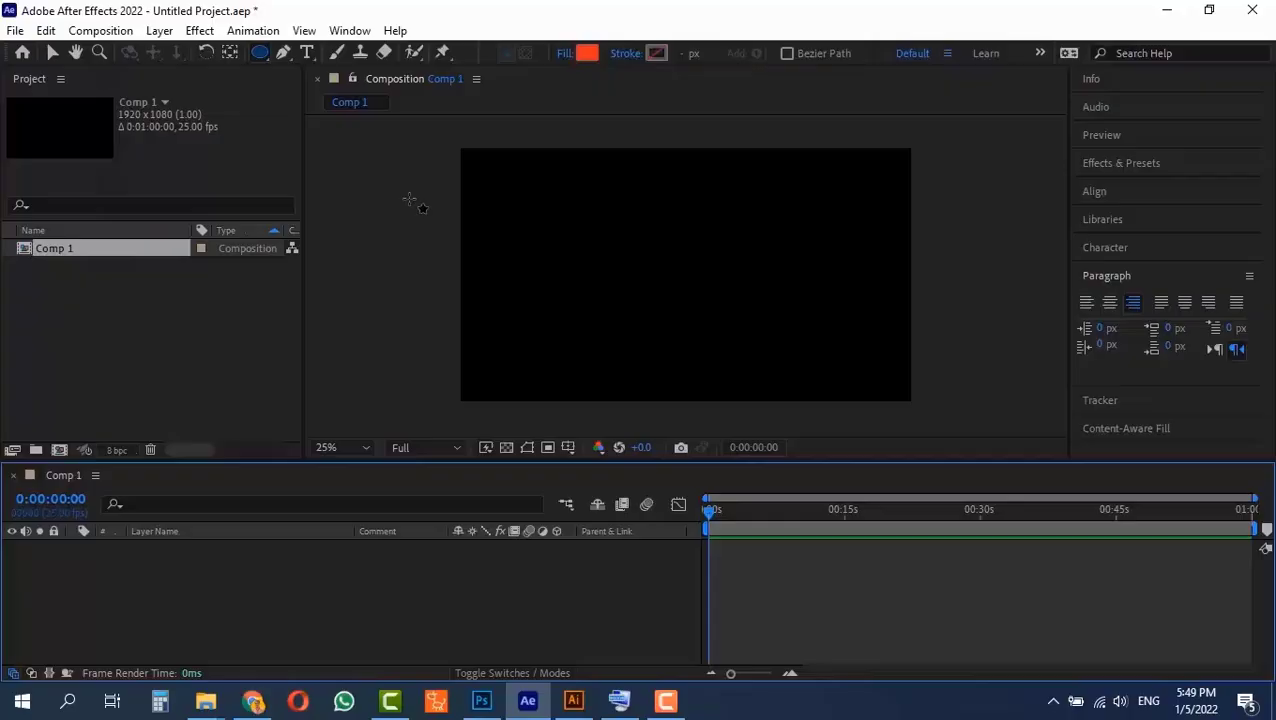
Import 284466.jpg from the Downloads folder and place it as a layer in Comp 1.
{"action": "double_click", "coordinate": [120, 296]}
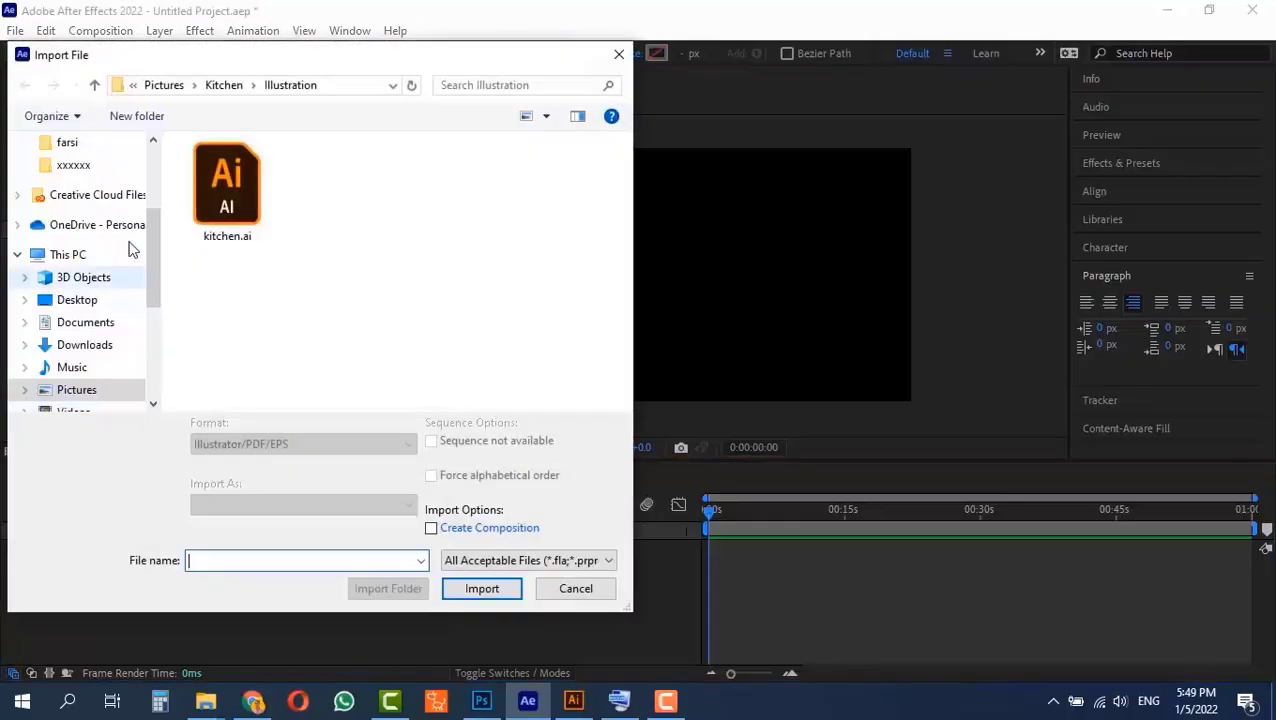
{"action": "scroll", "coordinate": [95, 302], "scroll_direction": "up", "scroll_amount": 1}
{"action": "left_click", "coordinate": [86, 203]}
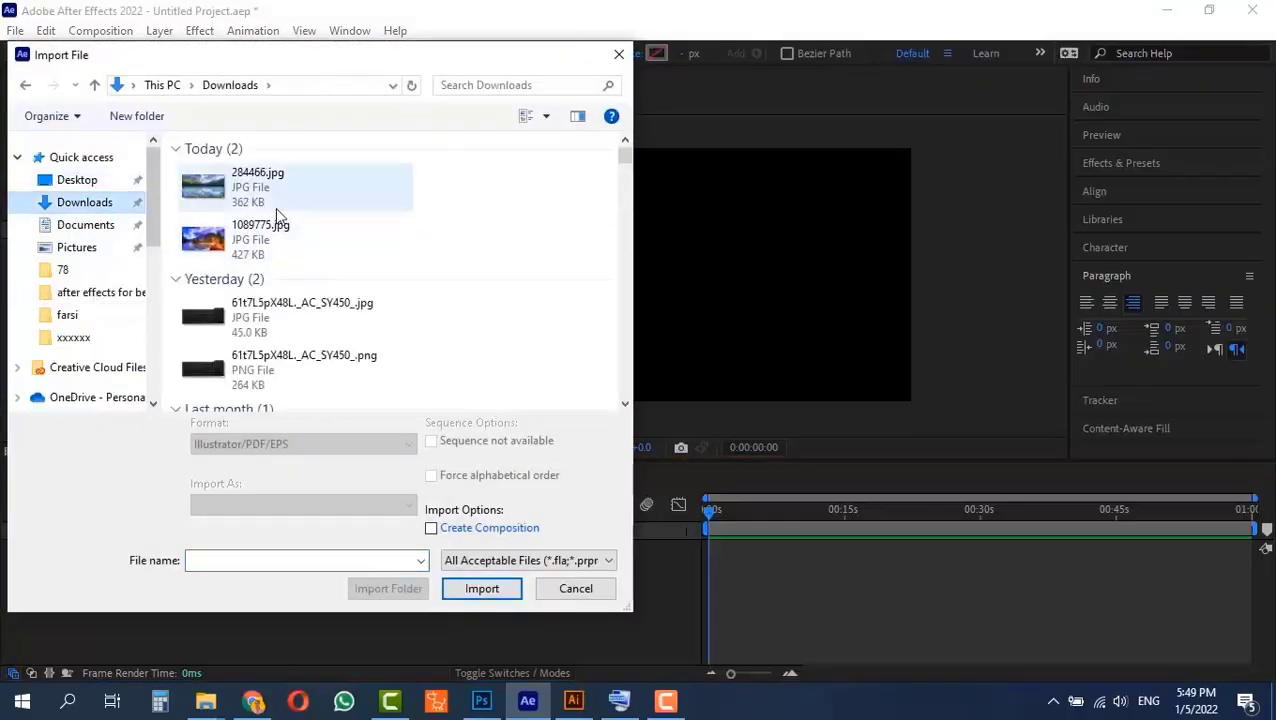
{"action": "double_click", "coordinate": [205, 186]}
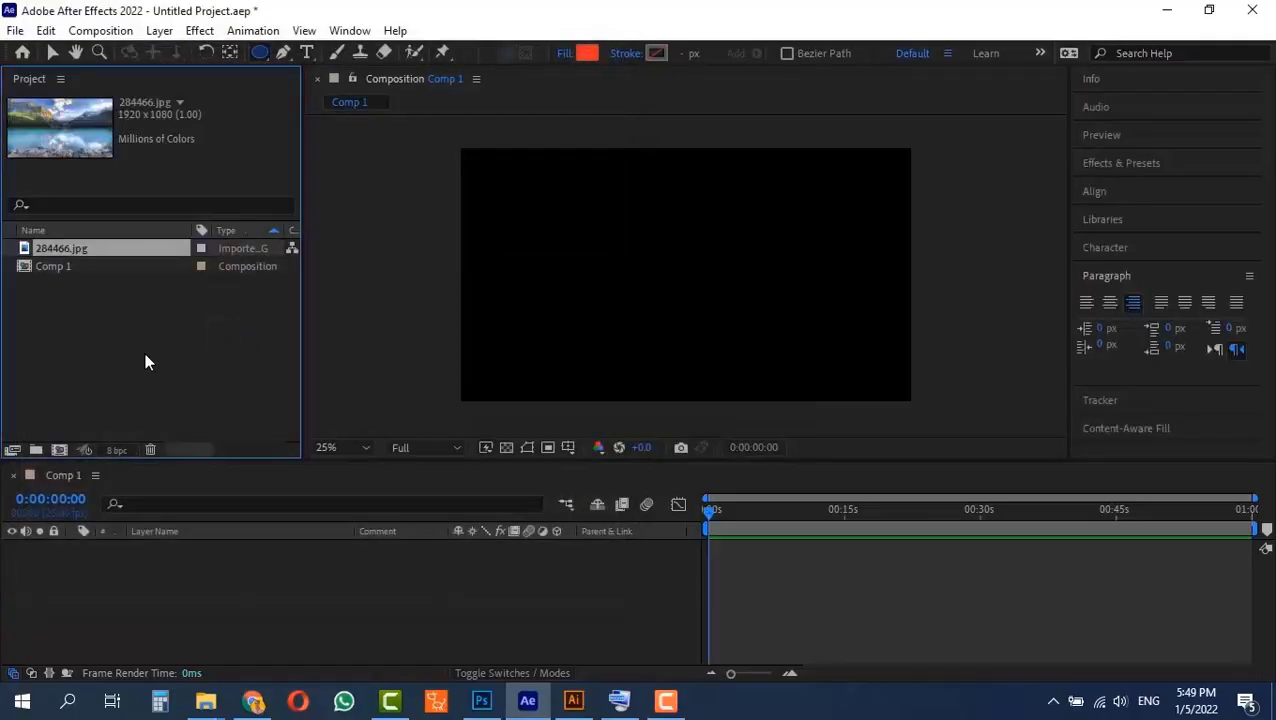
{"action": "left_click_drag", "start_coordinate": [73, 247], "coordinate": [120, 548]}
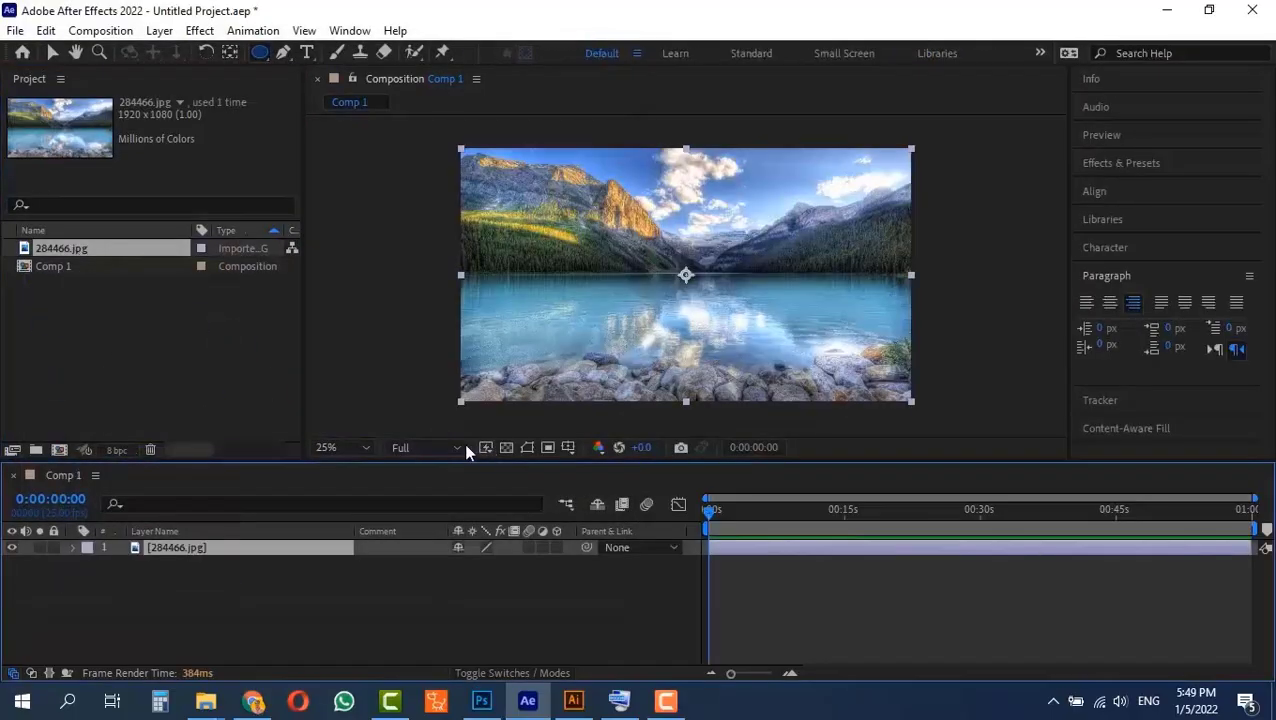
{"action": "scroll", "coordinate": [601, 299], "scroll_direction": "up", "scroll_amount": 3}
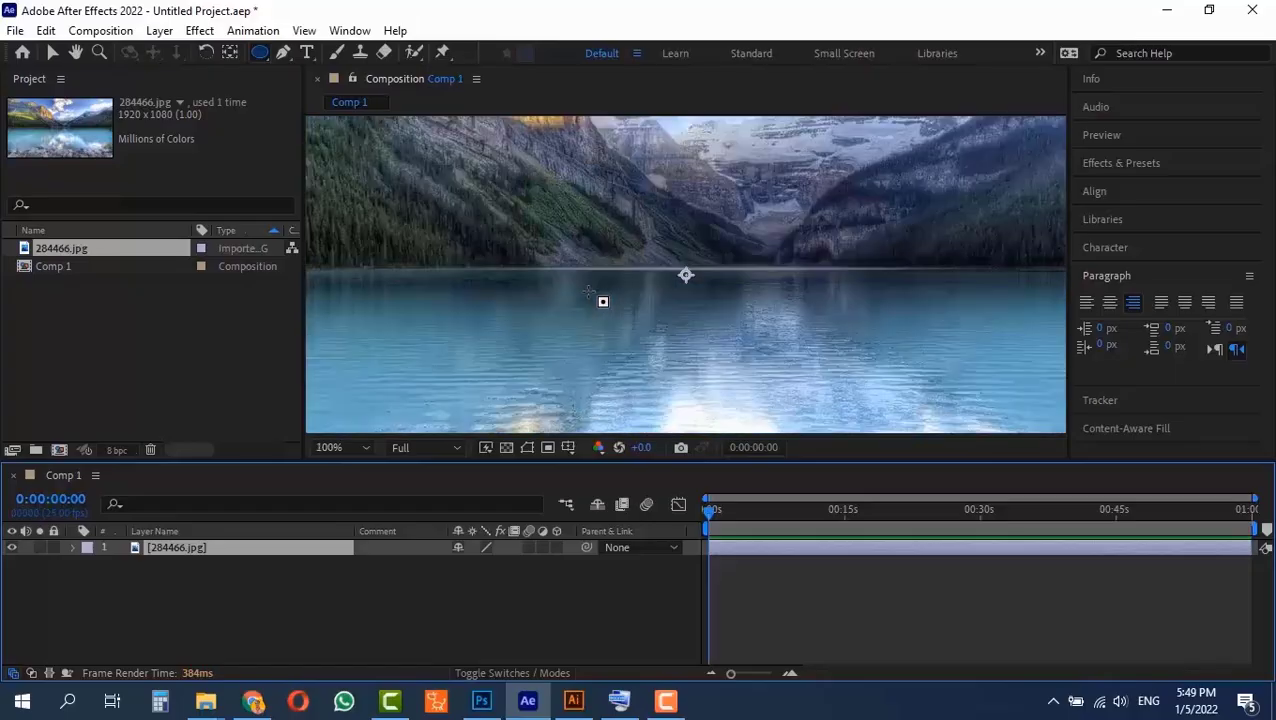
{"action": "scroll", "coordinate": [601, 358], "scroll_direction": "down", "scroll_amount": 4}
{"action": "scroll", "coordinate": [601, 358], "scroll_direction": "up", "scroll_amount": 1}
{"action": "left_click_drag", "start_coordinate": [735, 508], "coordinate": [708, 508]}
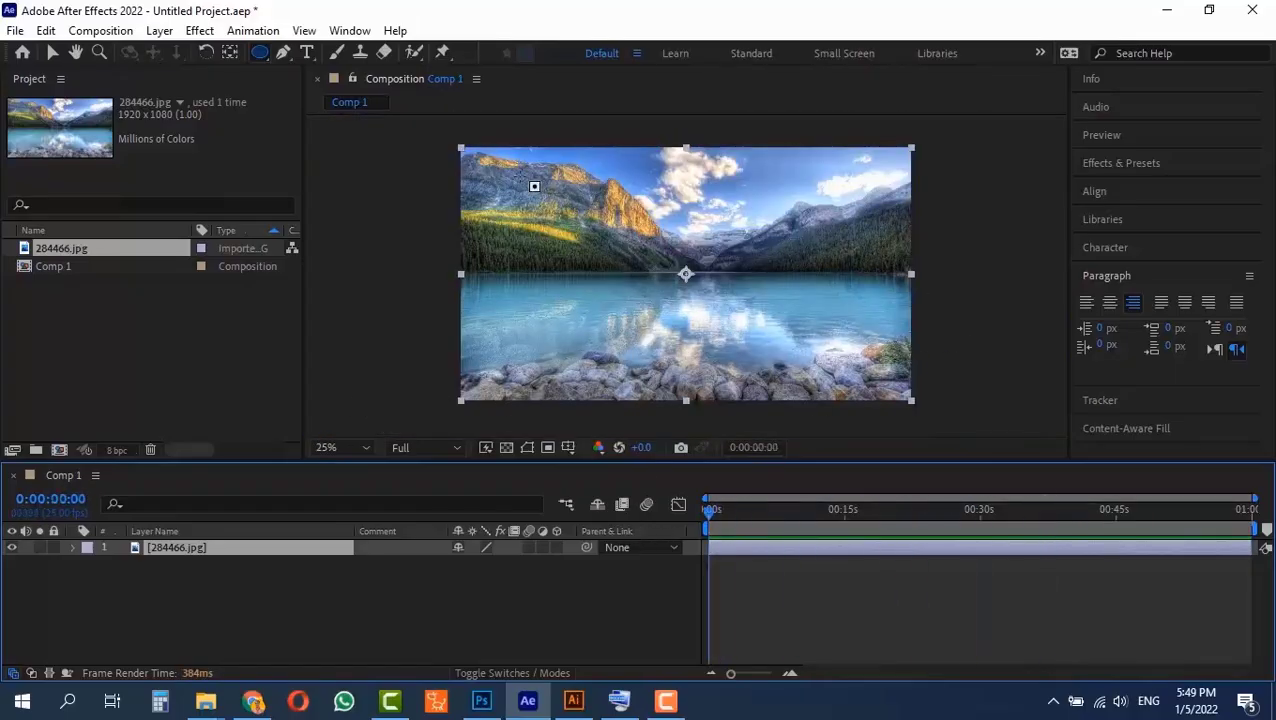
Add a new adjustment layer above the 284466.jpg layer in Comp 1.
{"action": "left_click", "coordinate": [159, 30]}
{"action": "mouse_move", "coordinate": [416, 51]}
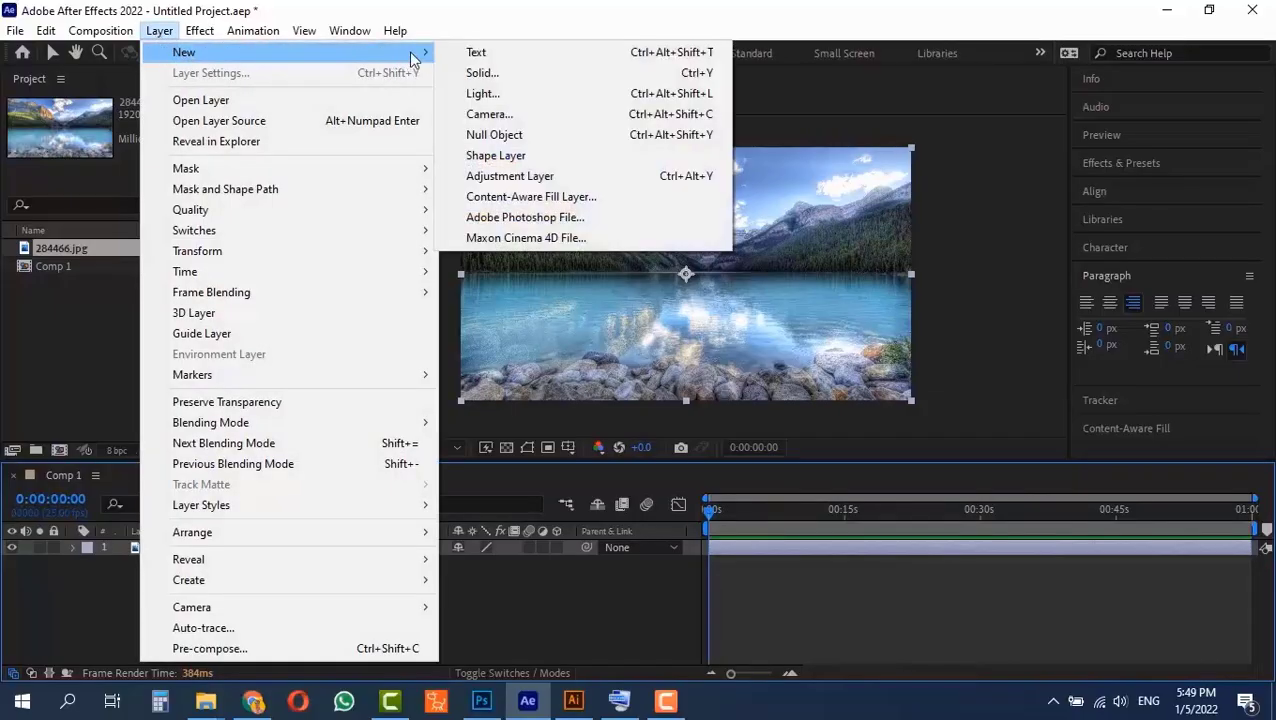
{"action": "left_click", "coordinate": [570, 176]}
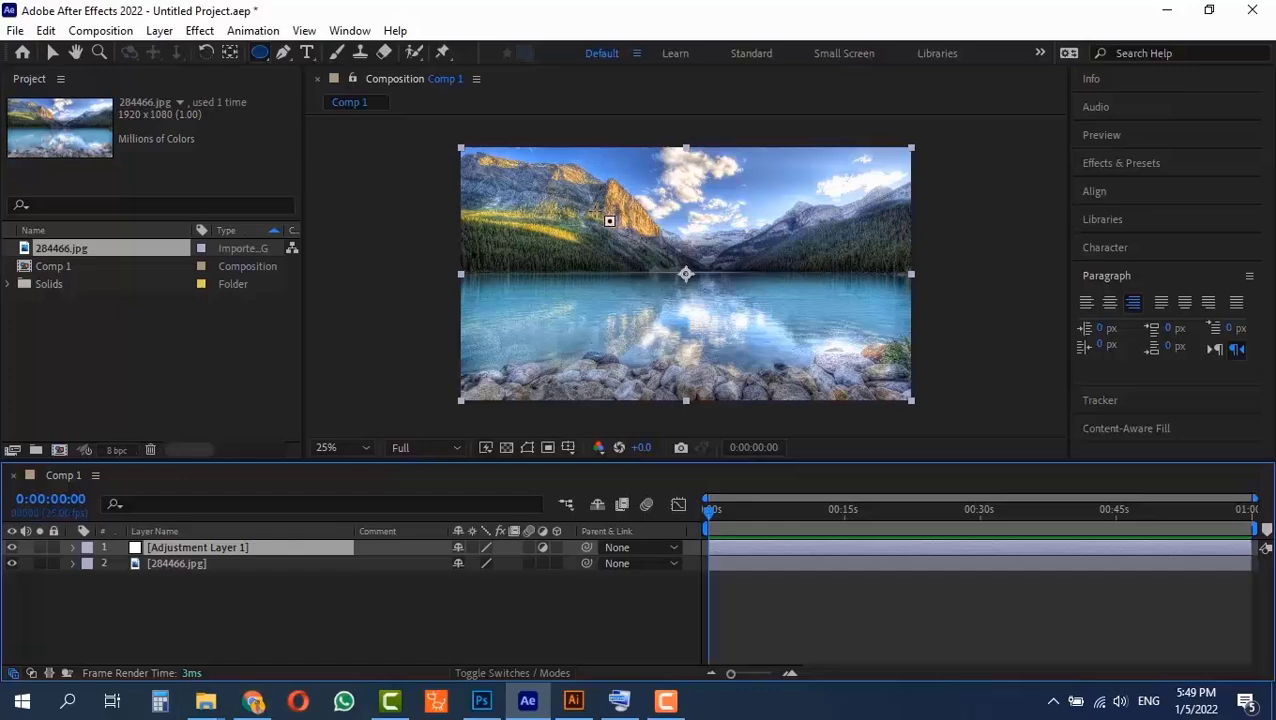
Find the Hue/Saturation effect, apply it to Adjustment Layer 1 and set Master Hue to about 184°.
{"action": "left_click", "coordinate": [1124, 162]}
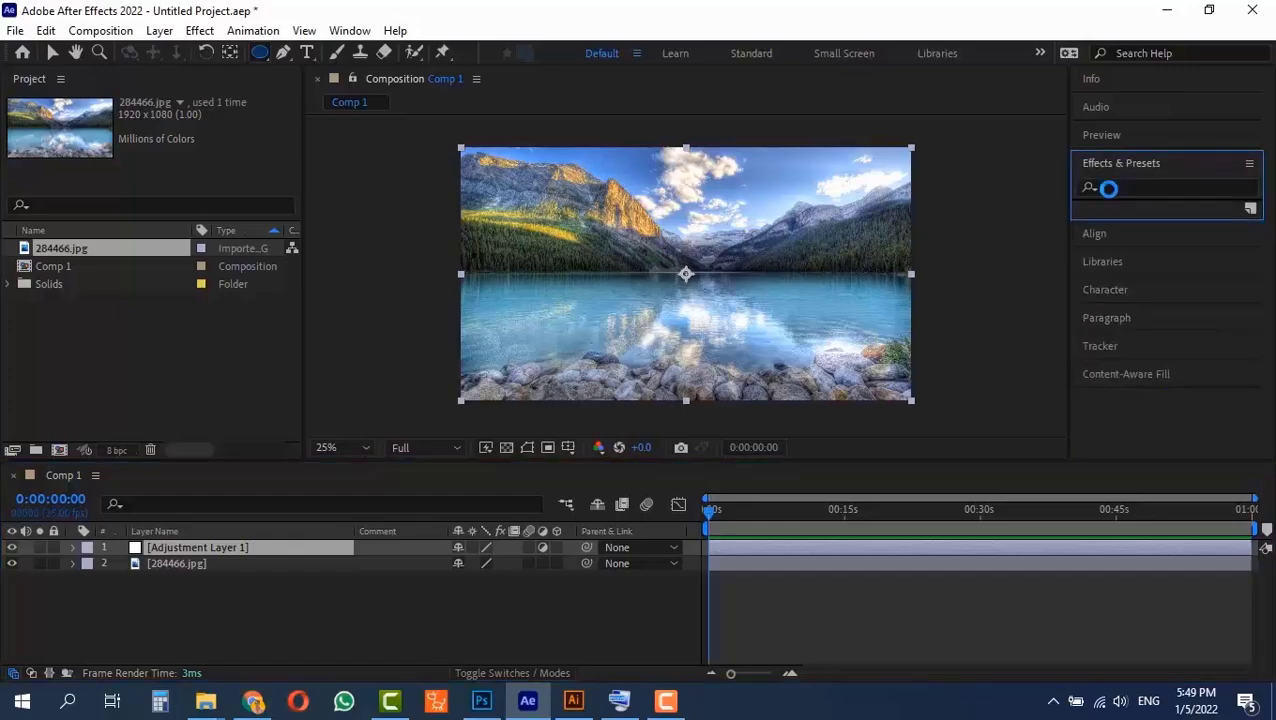
{"action": "left_click", "coordinate": [1136, 185]}
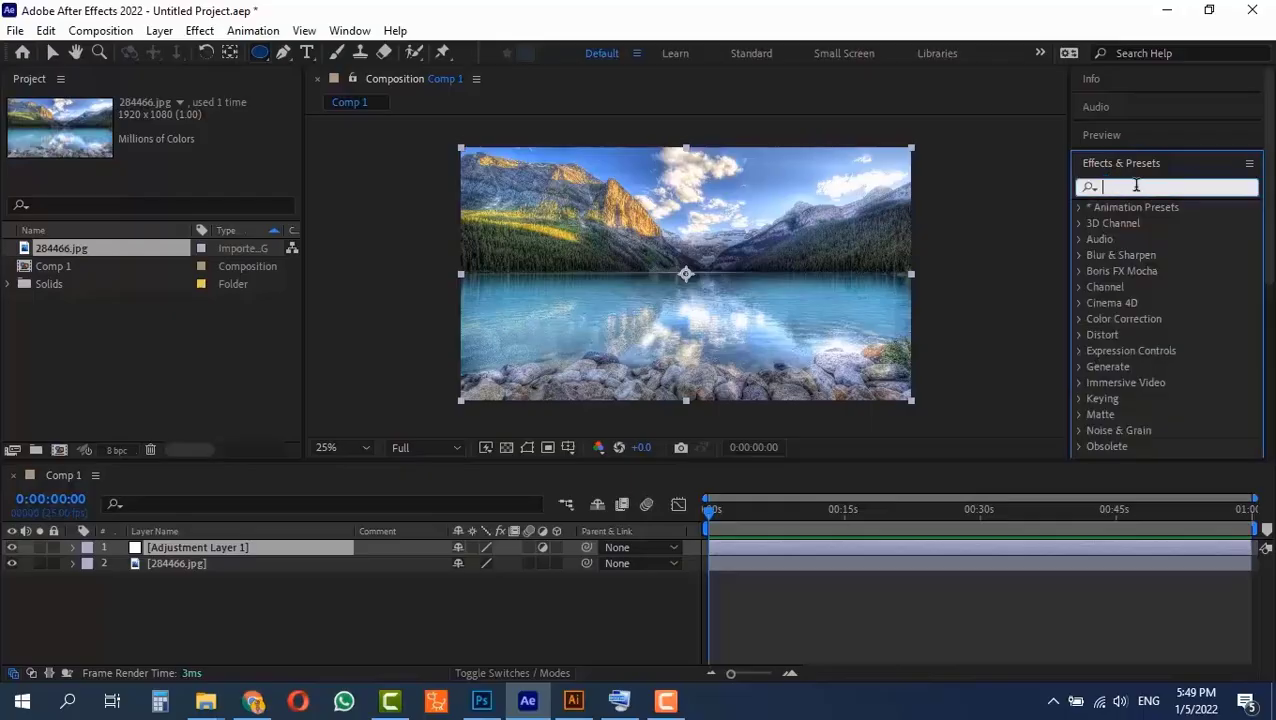
{"action": "type", "text": "hue"}
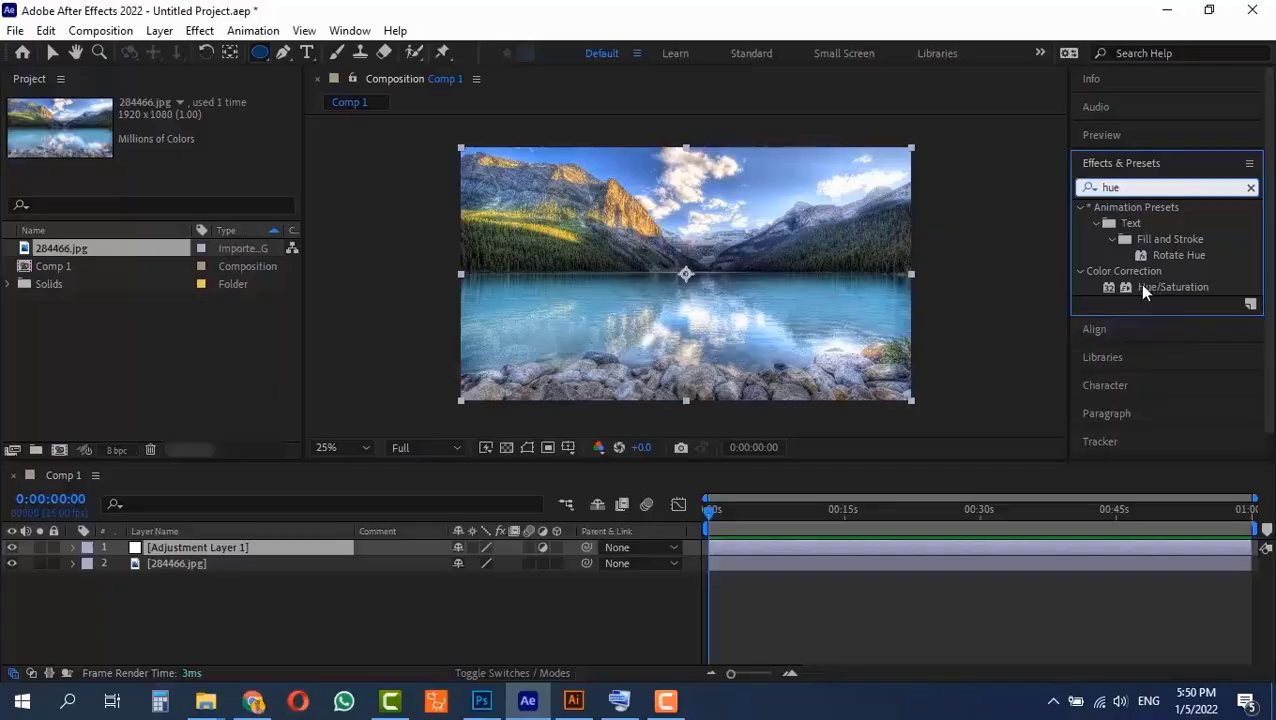
{"action": "left_click_drag", "start_coordinate": [1140, 286], "coordinate": [242, 556]}
{"action": "key", "text": "v"}
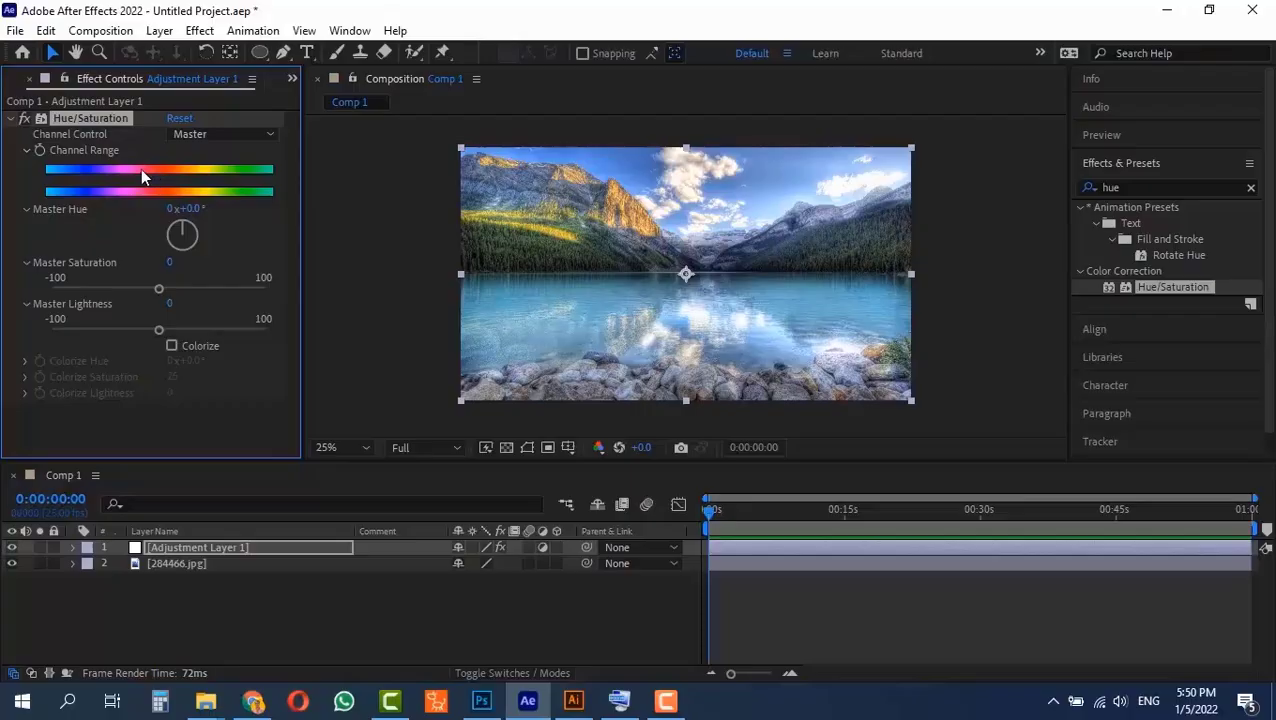
{"action": "mouse_move", "coordinate": [184, 232]}
{"action": "left_mouse_down"}
{"action": "mouse_move", "coordinate": [204, 247]}
{"action": "mouse_move", "coordinate": [180, 252]}
{"action": "left_mouse_up"}
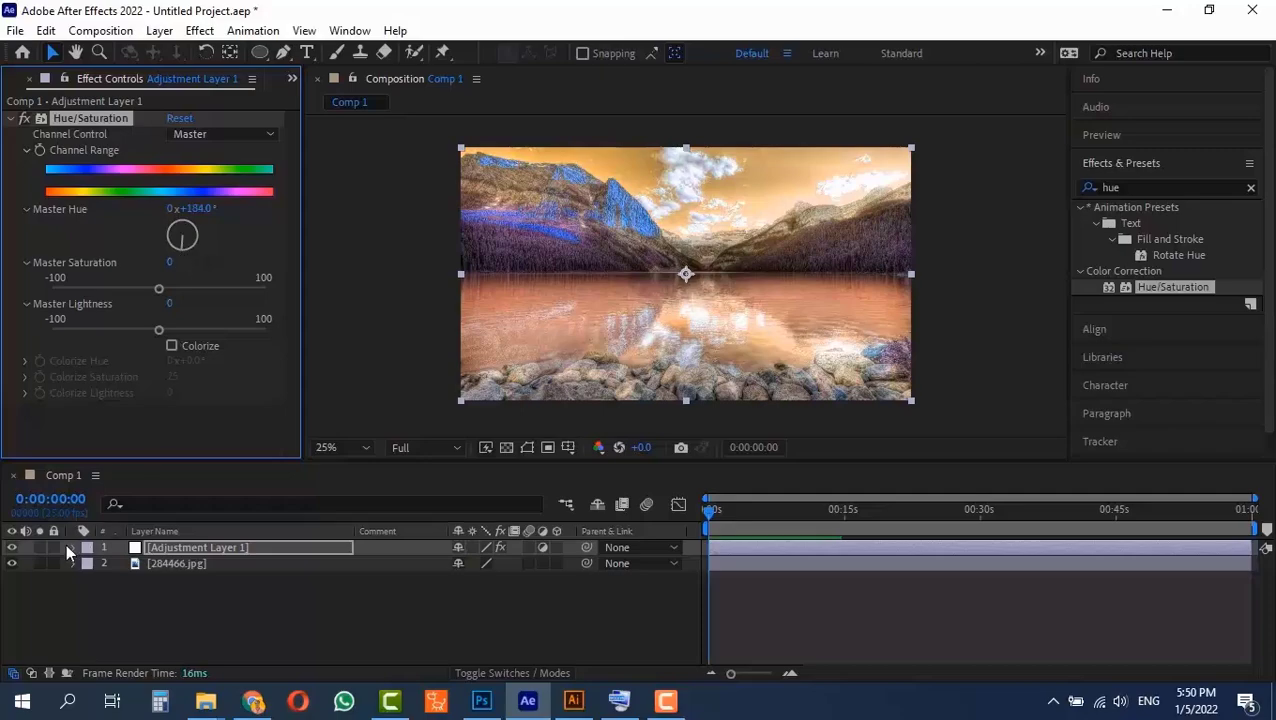
Toggle the visibility of Adjustment Layer 1 off and on to compare the image with and without it.
{"action": "left_click", "coordinate": [12, 549]}
{"action": "left_click", "coordinate": [12, 549]}
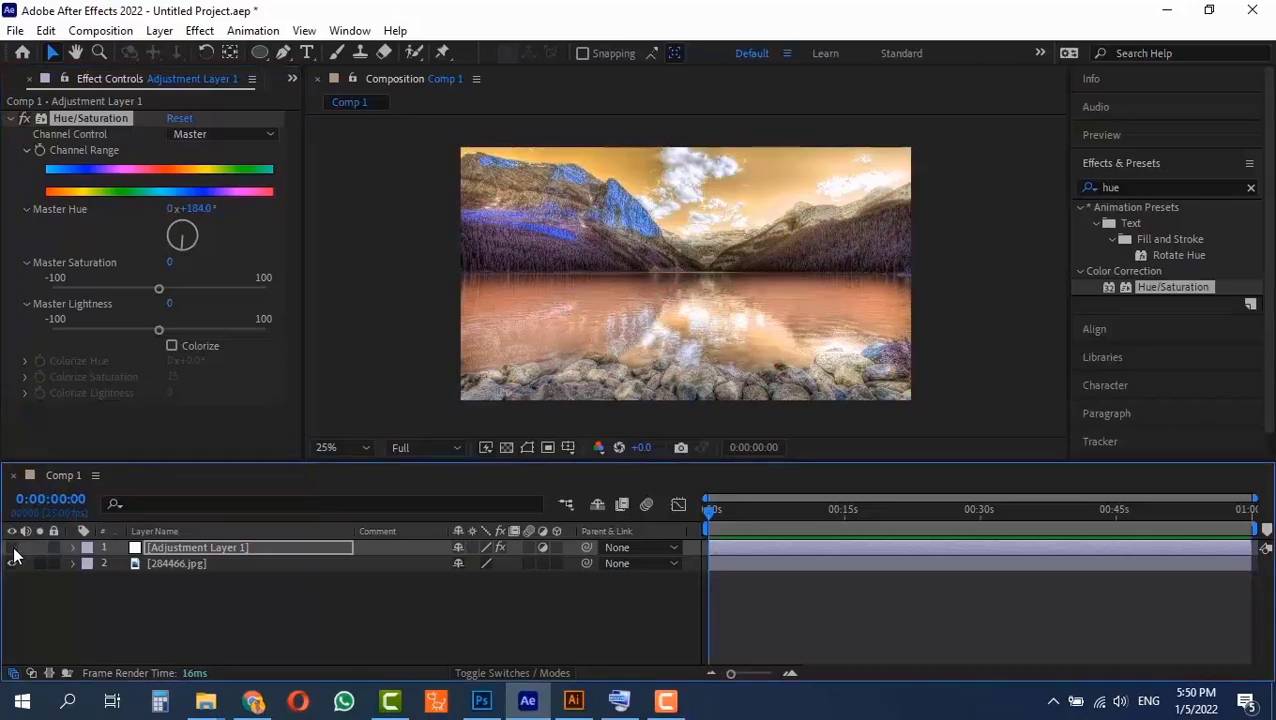
{"action": "left_click", "coordinate": [12, 549]}
{"action": "left_click", "coordinate": [12, 549]}
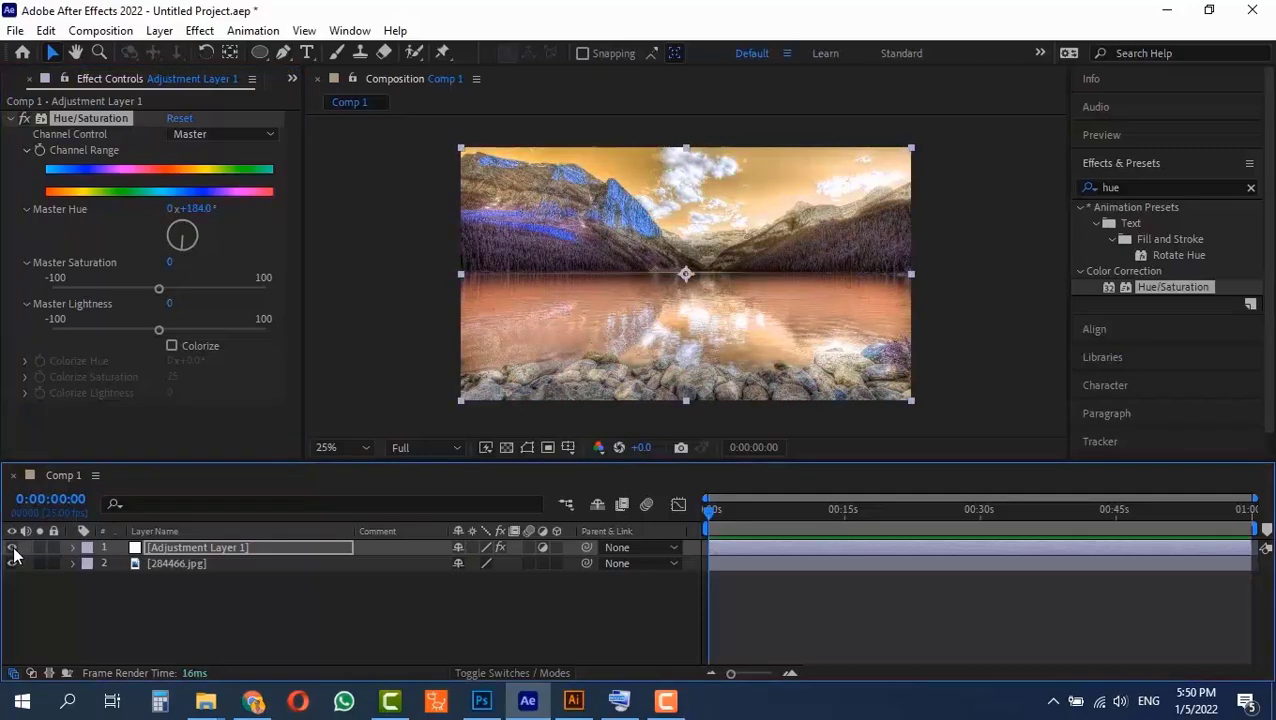
{"action": "left_click", "coordinate": [179, 568]}
{"action": "left_click", "coordinate": [183, 628]}
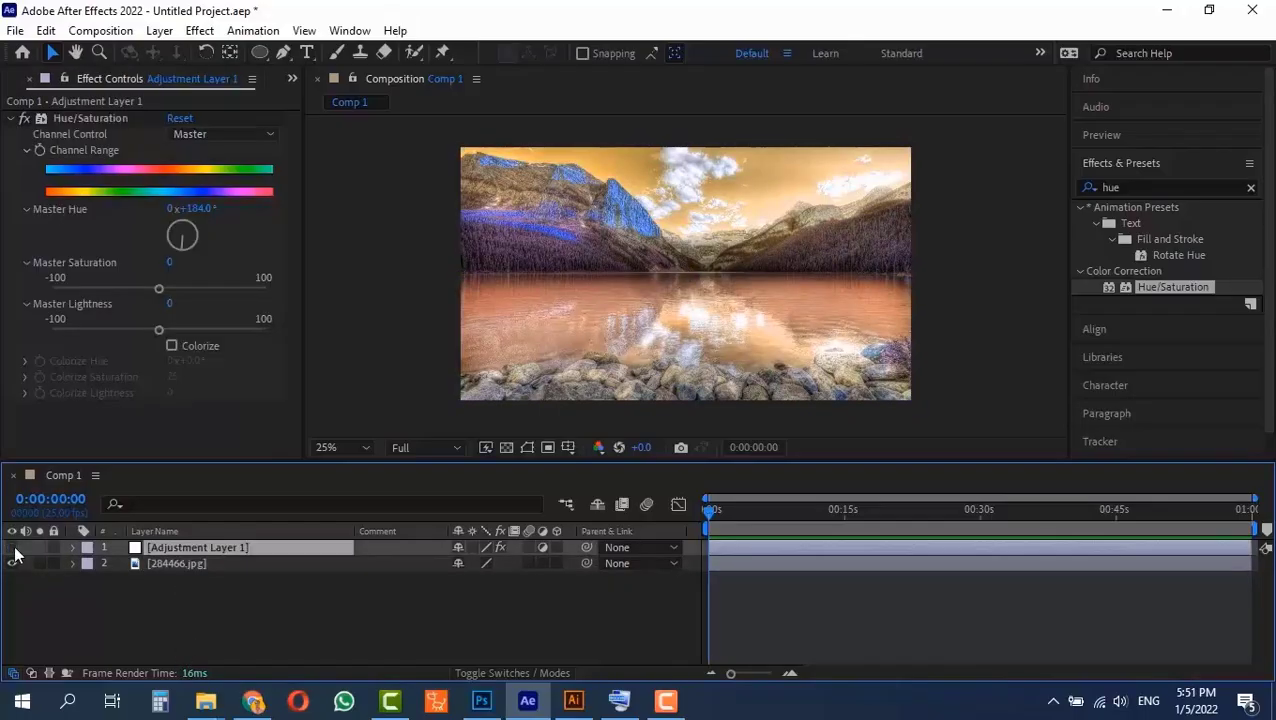
{"action": "left_click", "coordinate": [12, 548]}
{"action": "left_click", "coordinate": [12, 548]}
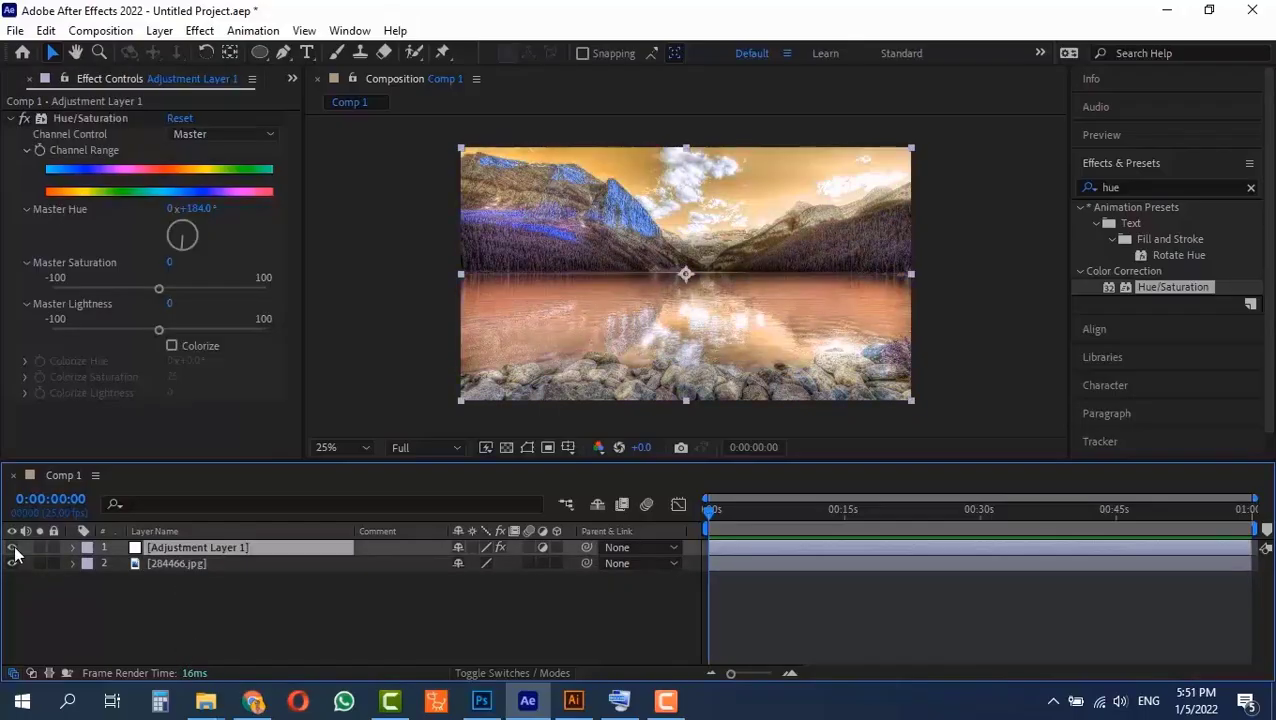
Switch the Hue/Saturation effect on Adjustment Layer 1 off and on to compare the image colors.
{"action": "left_click", "coordinate": [24, 119]}
{"action": "left_click", "coordinate": [24, 119]}
{"action": "left_click", "coordinate": [24, 119]}
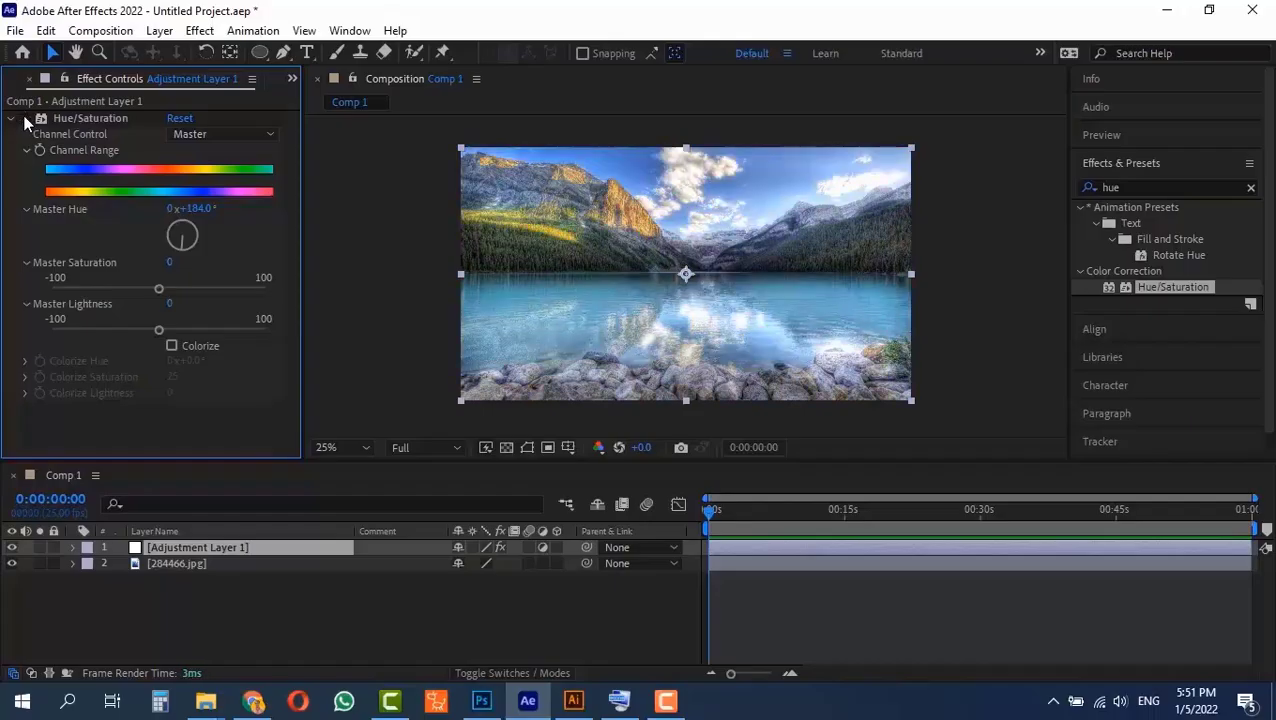
{"action": "left_click", "coordinate": [24, 119]}
{"action": "left_click", "coordinate": [24, 119]}
{"action": "left_click", "coordinate": [24, 119]}
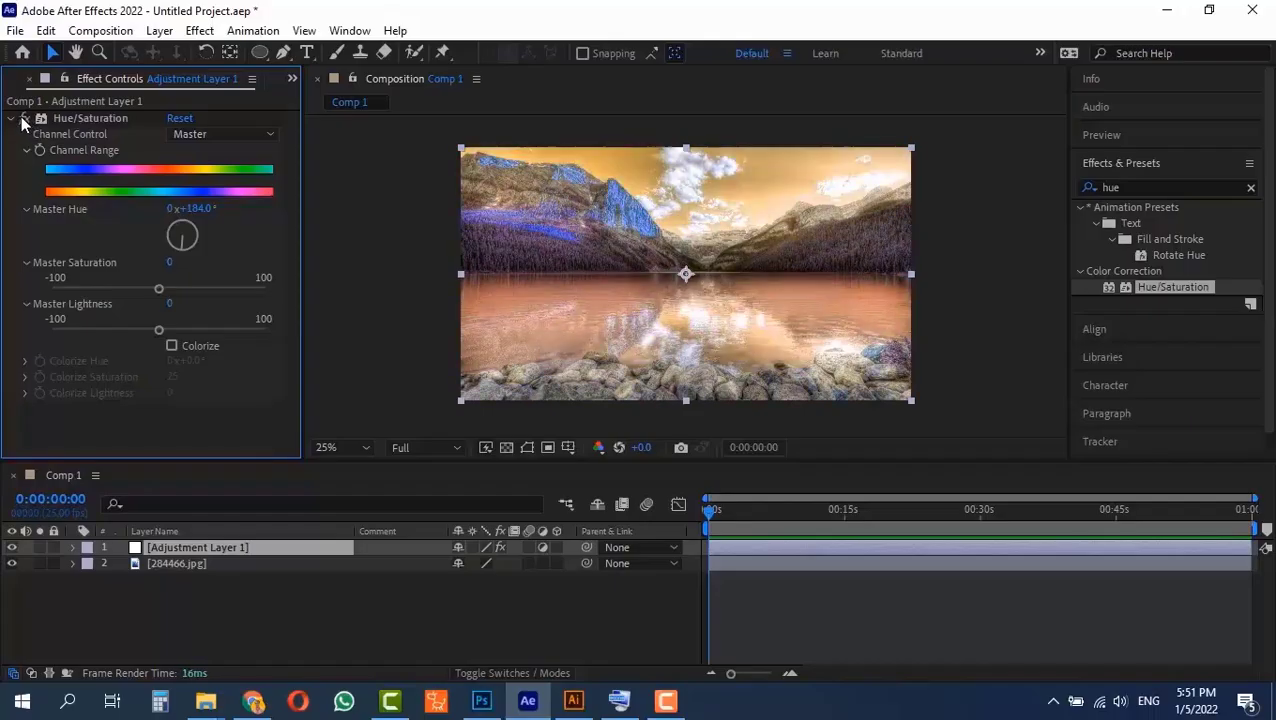
{"action": "left_click", "coordinate": [23, 119]}
{"action": "left_click", "coordinate": [23, 119]}
Set the Hue/Saturation effect's Master Saturation to -22 and Master Lightness to 13.
{"action": "mouse_move", "coordinate": [159, 289]}
{"action": "left_mouse_down"}
{"action": "mouse_move", "coordinate": [173, 289]}
{"action": "mouse_move", "coordinate": [136, 289]}
{"action": "left_mouse_up"}
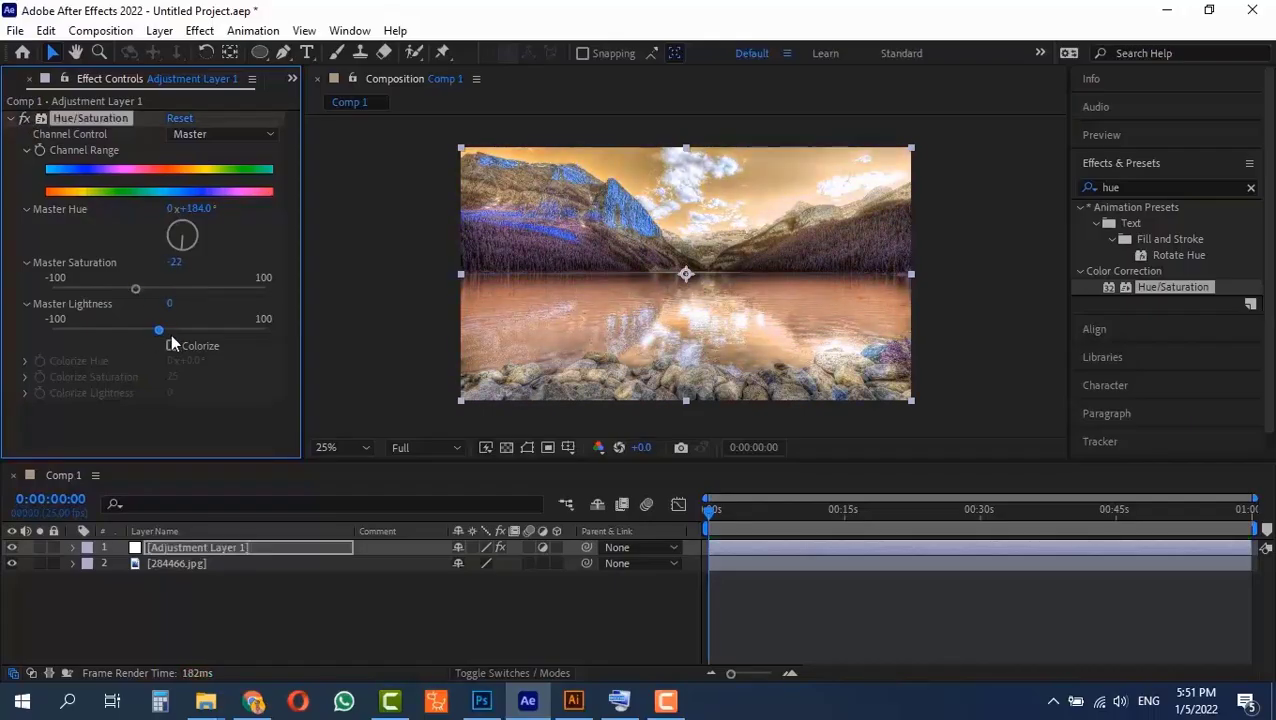
{"action": "mouse_move", "coordinate": [170, 334]}
{"action": "left_mouse_down"}
{"action": "mouse_move", "coordinate": [117, 335]}
{"action": "mouse_move", "coordinate": [190, 331]}
{"action": "mouse_move", "coordinate": [141, 339]}
{"action": "mouse_move", "coordinate": [173, 330]}
{"action": "left_mouse_up"}
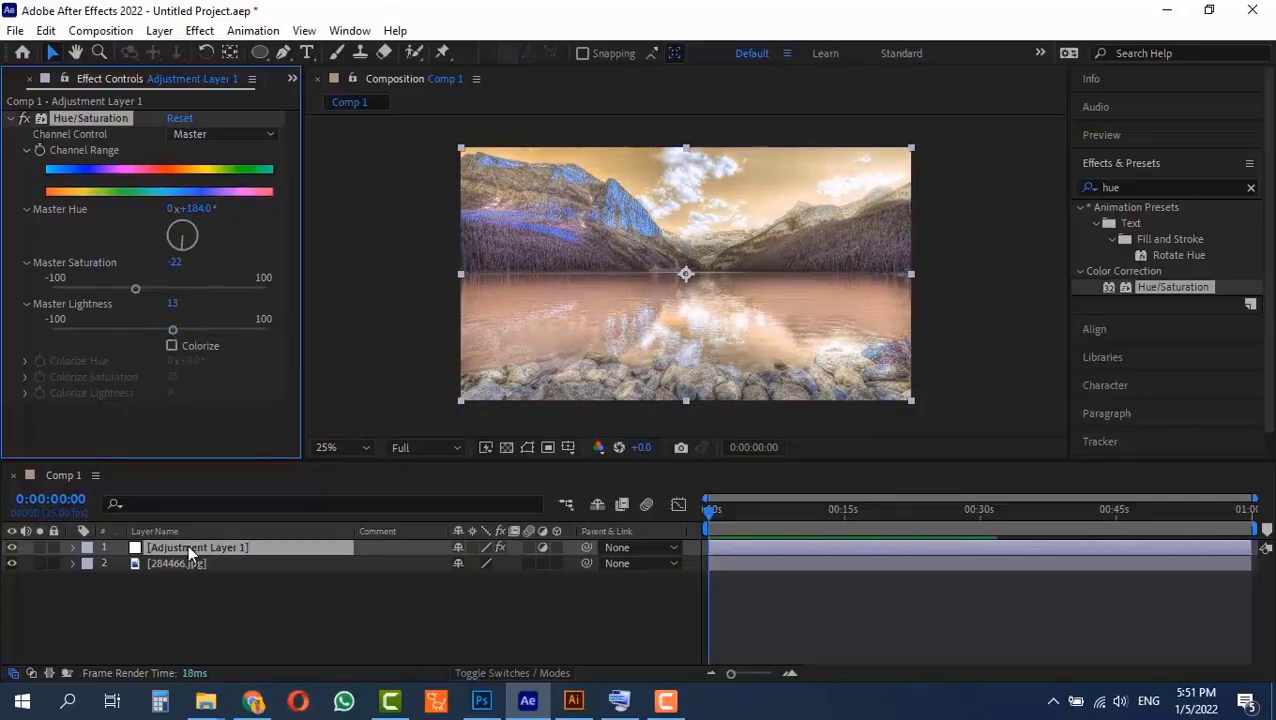
{"action": "left_click", "coordinate": [187, 546]}
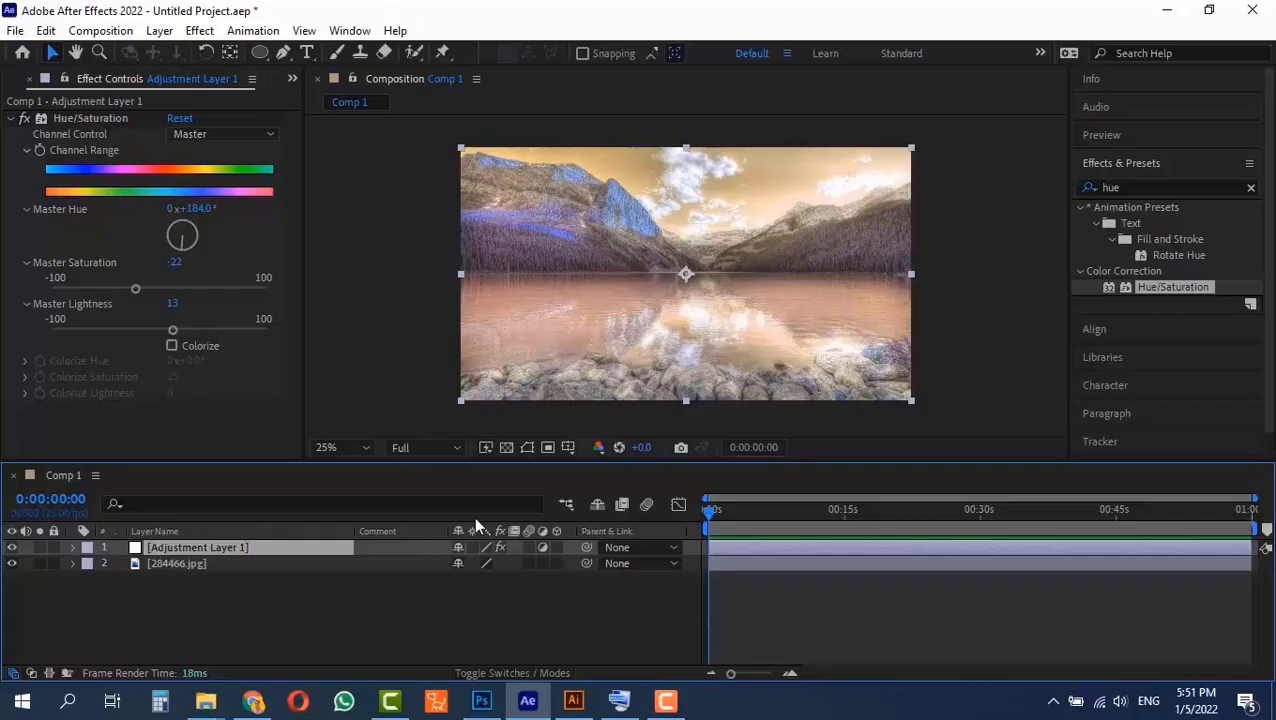
Expand the effects of Adjustment Layer 1 and delete Hue/Saturation.
{"action": "left_click", "coordinate": [73, 547]}
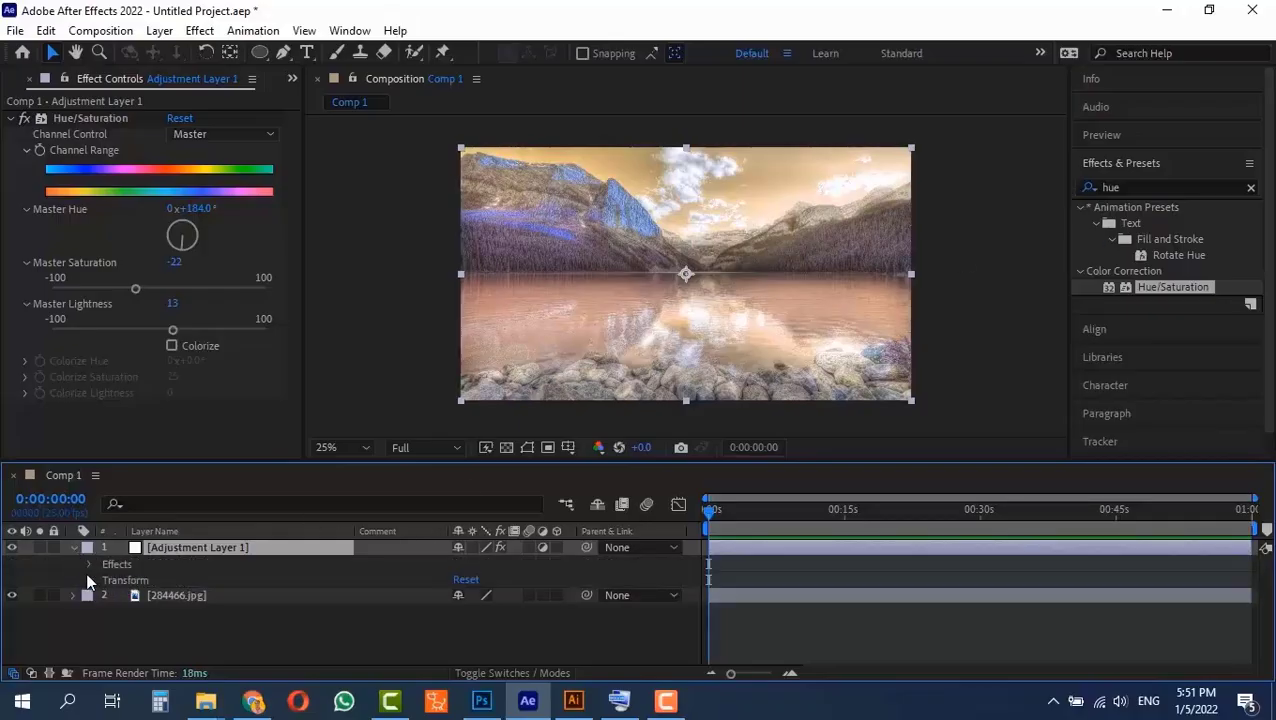
{"action": "left_click", "coordinate": [88, 565]}
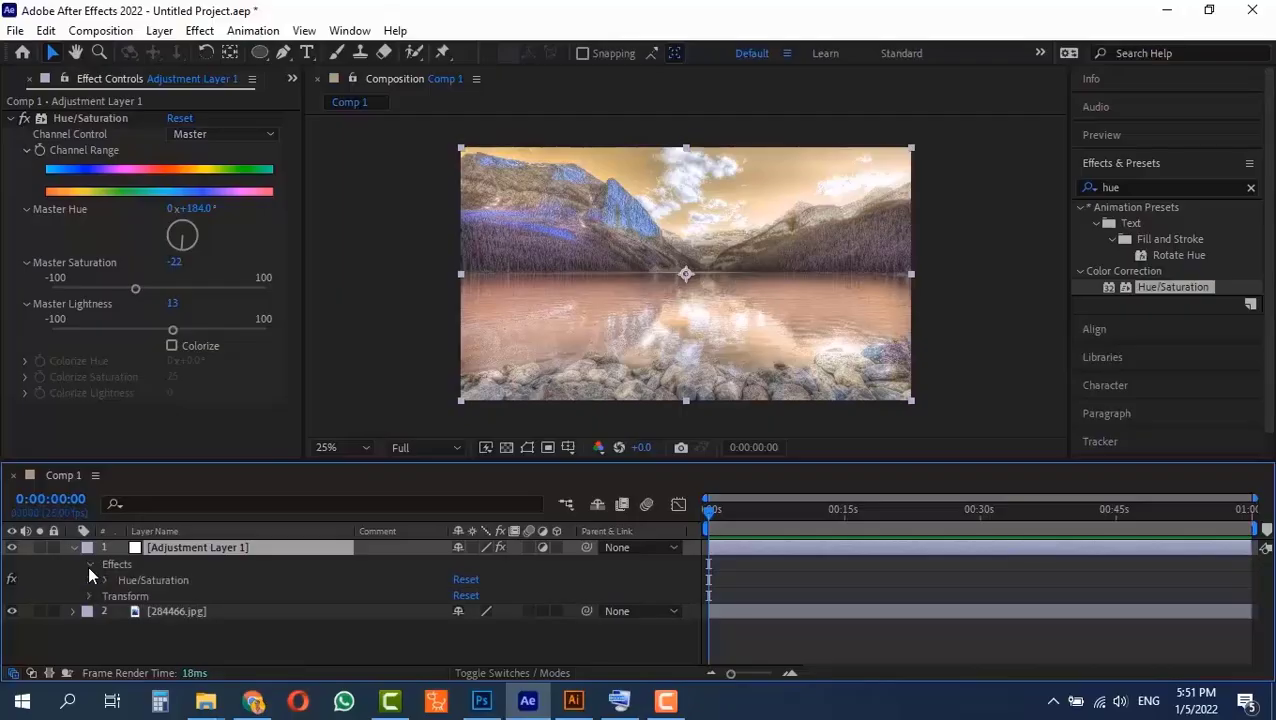
{"action": "left_click", "coordinate": [152, 581]}
{"action": "key", "text": "Delete"}
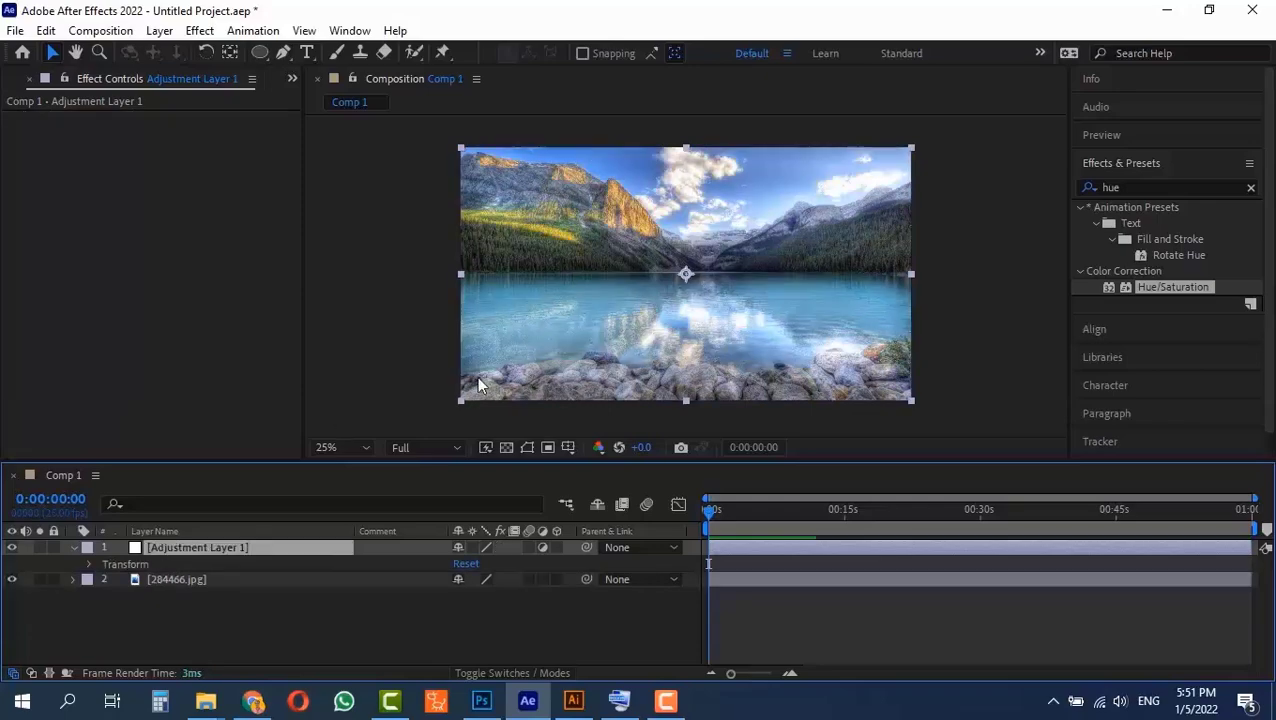
Search the effects for blur, apply the Stretch & Blur preset to Adjustment Layer 1 and set Transition Completion to 86%.
{"action": "left_click", "coordinate": [1139, 187]}
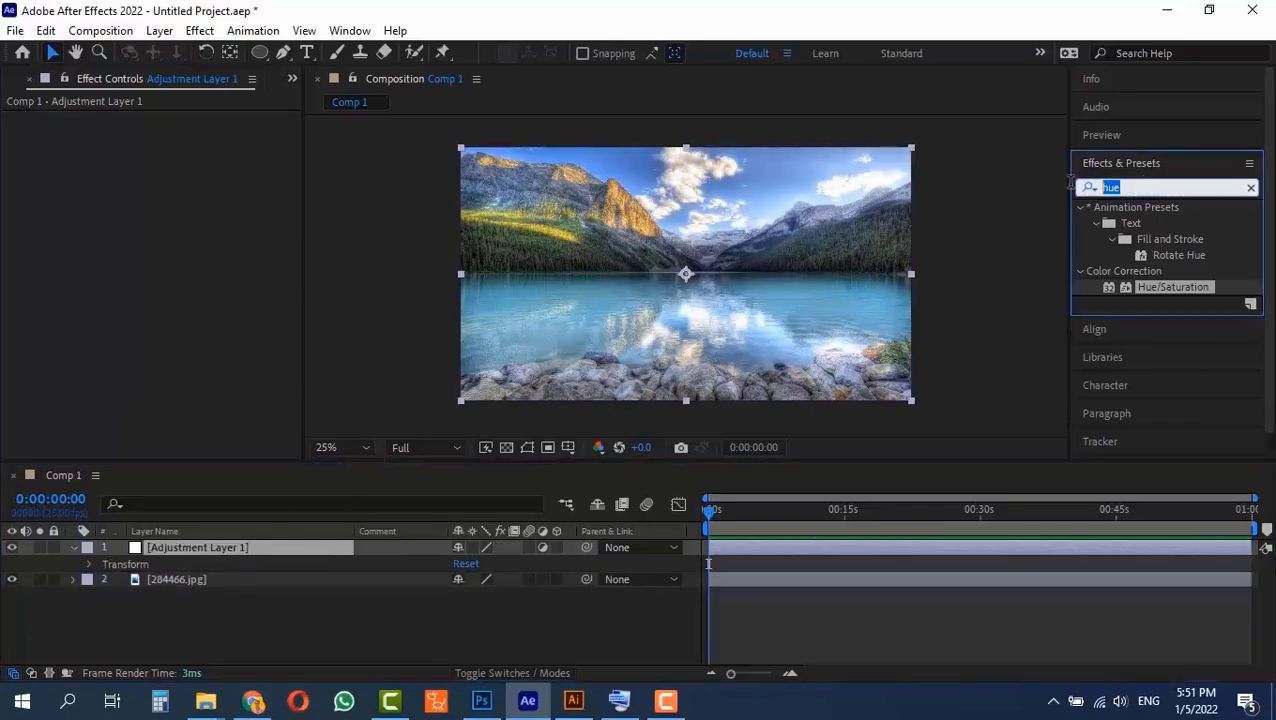
{"action": "type", "text": "blur"}
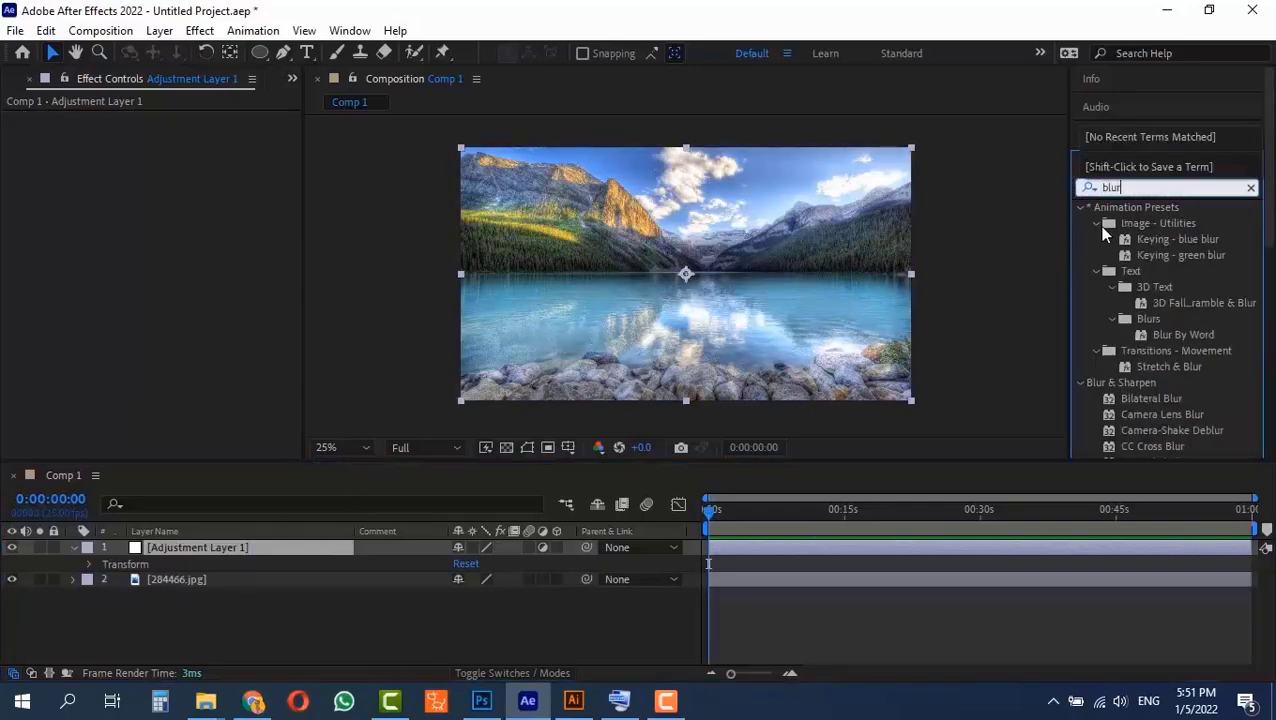
{"action": "left_click", "coordinate": [1160, 368]}
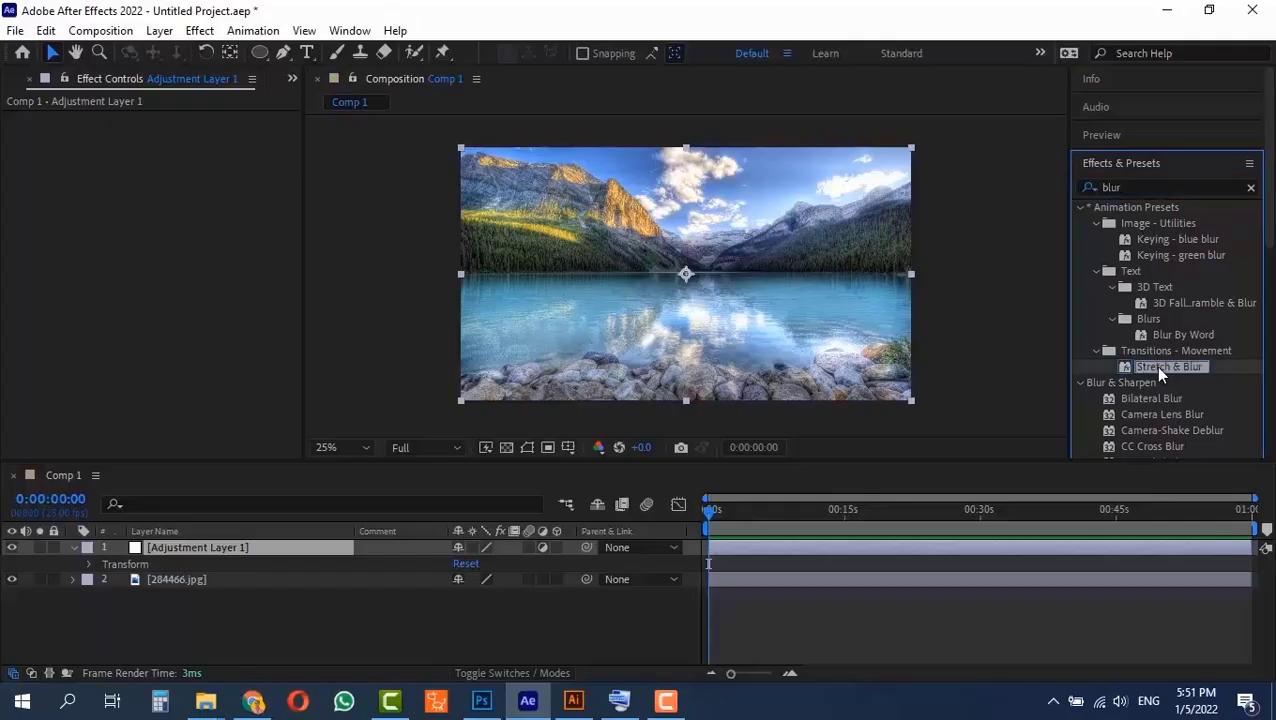
{"action": "left_click_drag", "start_coordinate": [711, 317], "coordinate": [623, 316]}
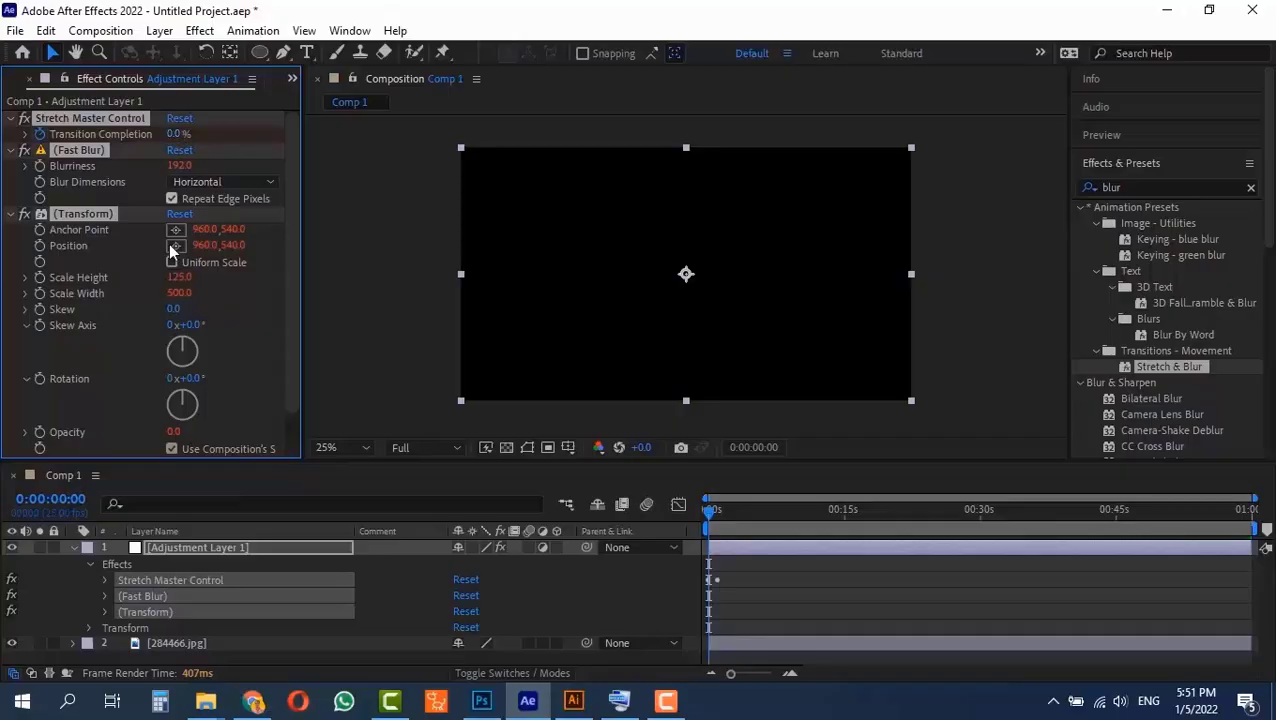
{"action": "left_click", "coordinate": [172, 130]}
{"action": "left_click_drag", "start_coordinate": [170, 134], "coordinate": [209, 133]}
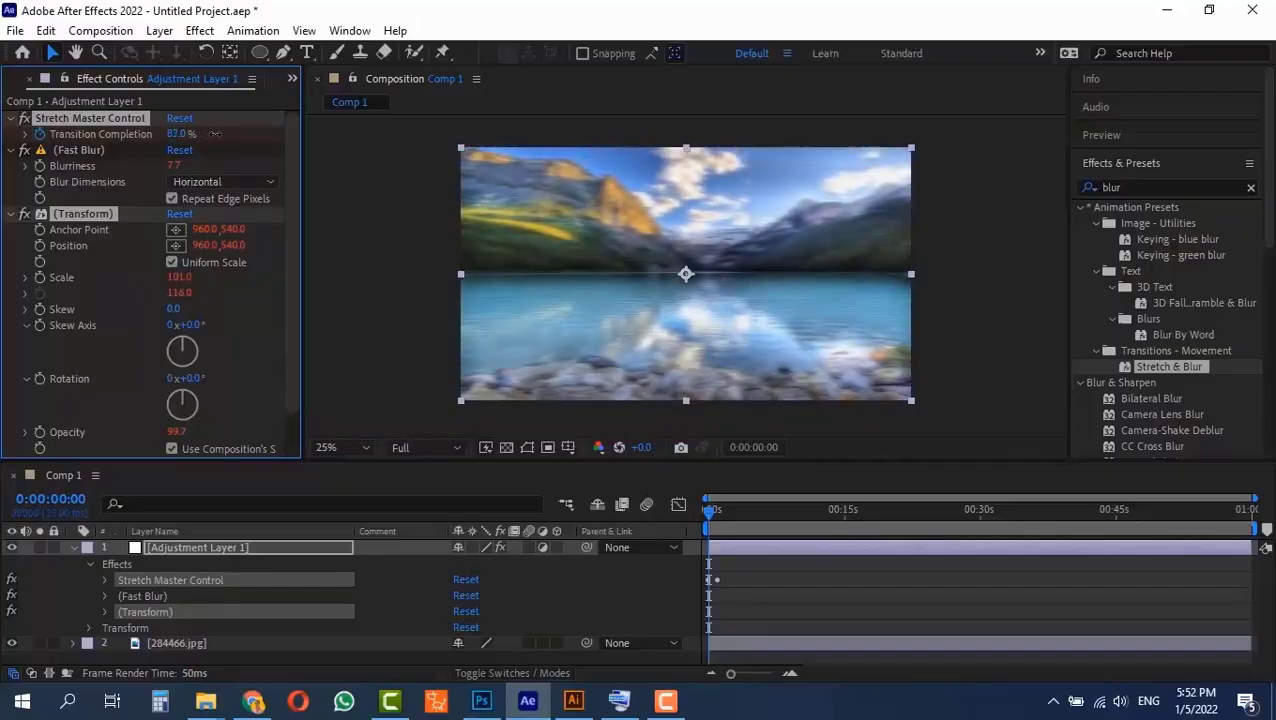
Toggle the visibility of Adjustment Layer 1 to compare the blurred and original image, leaving the layer hidden.
{"action": "scroll", "coordinate": [599, 233], "scroll_direction": "up", "scroll_amount": 2}
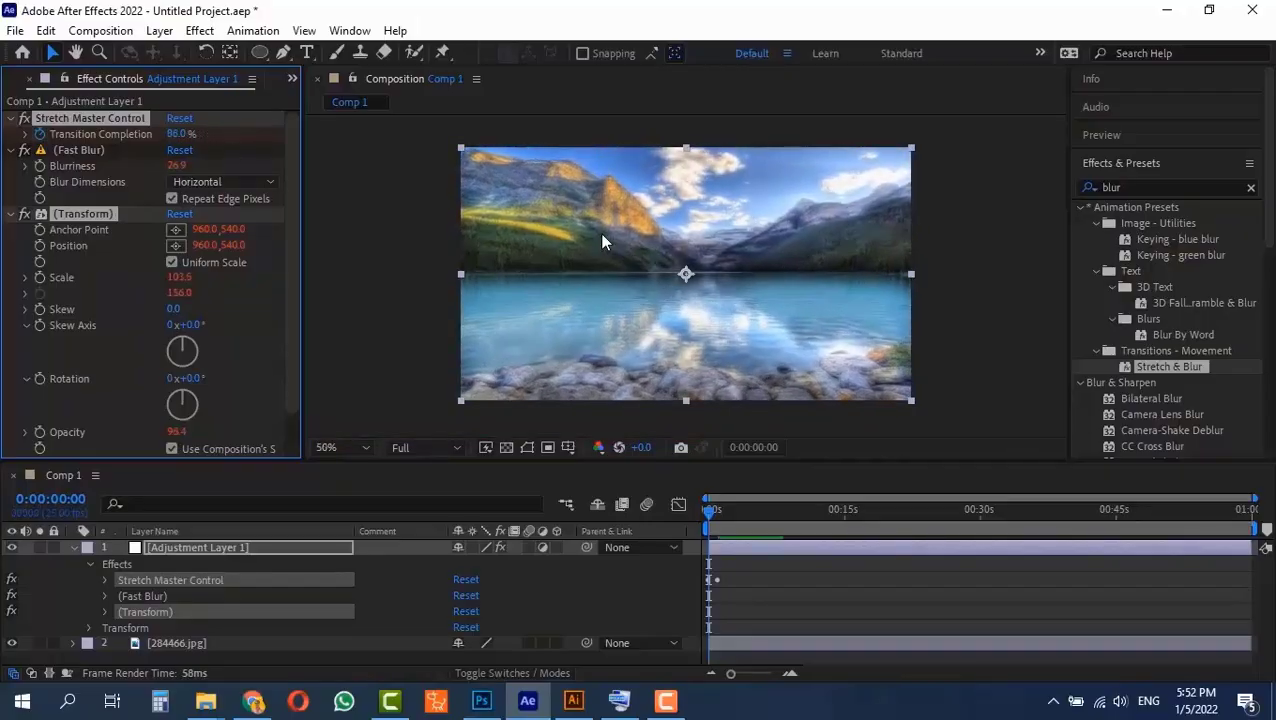
{"action": "left_click", "coordinate": [14, 548]}
{"action": "left_click", "coordinate": [14, 548]}
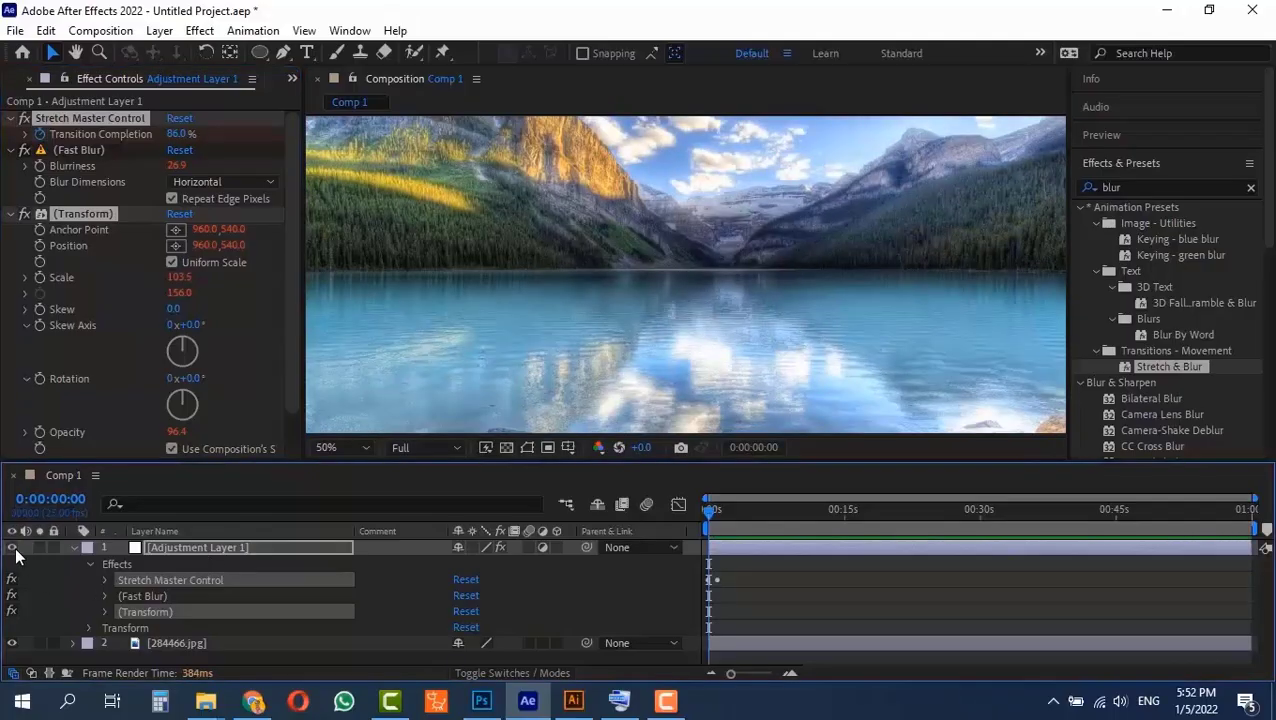
{"action": "left_click", "coordinate": [14, 548]}
{"action": "left_click", "coordinate": [14, 548]}
{"action": "left_click", "coordinate": [14, 548]}
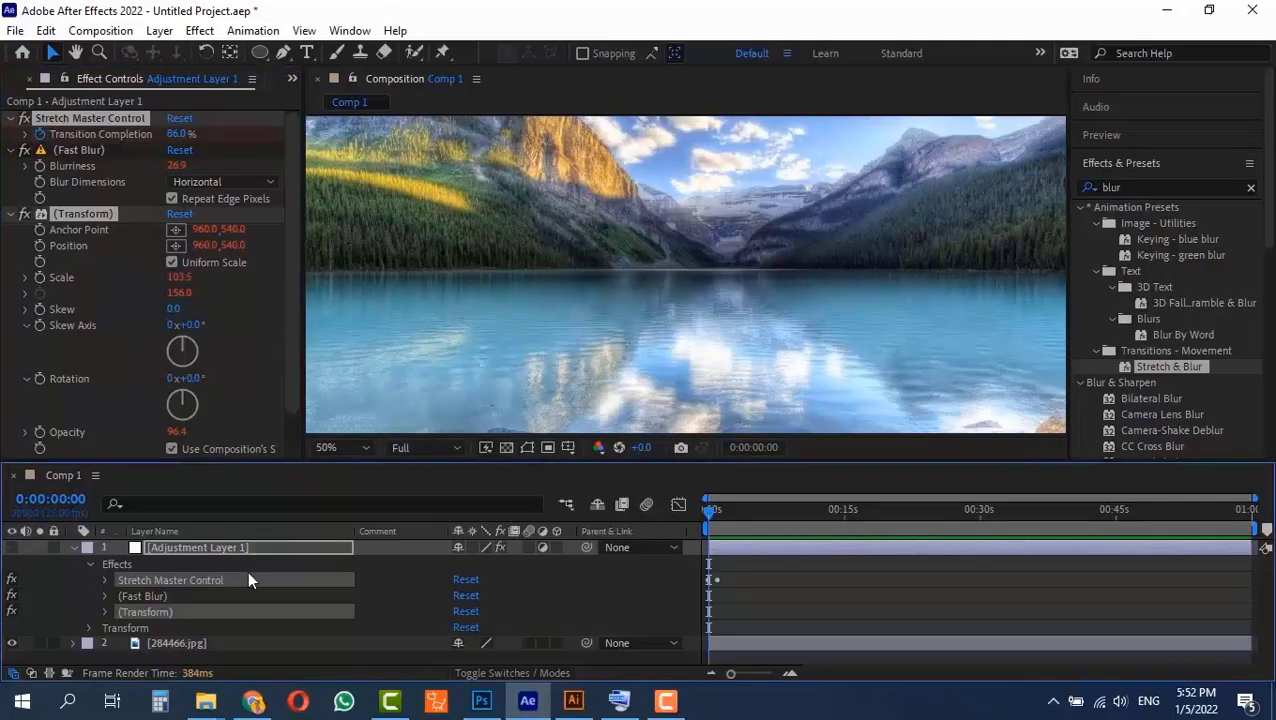
Delete the Stretch Master Control, Fast Blur and Transform effects from Adjustment Layer 1.
{"action": "left_click", "coordinate": [188, 548]}
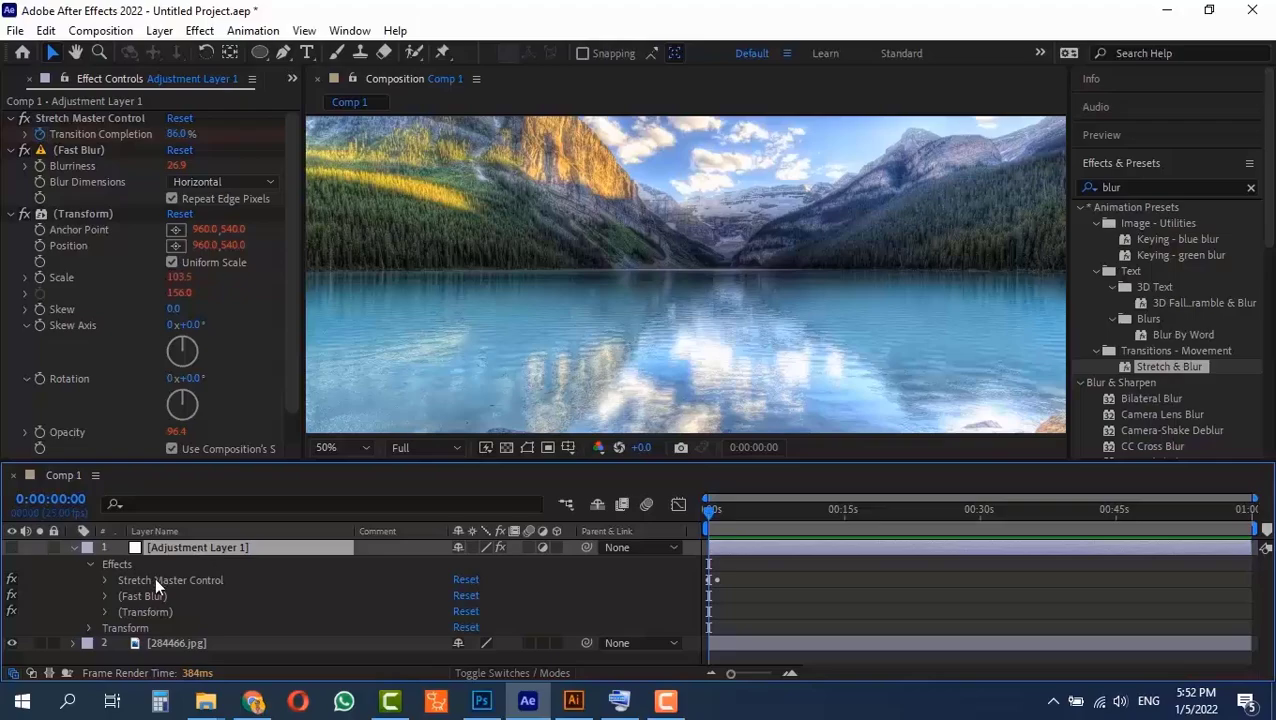
{"action": "left_click", "coordinate": [160, 580]}
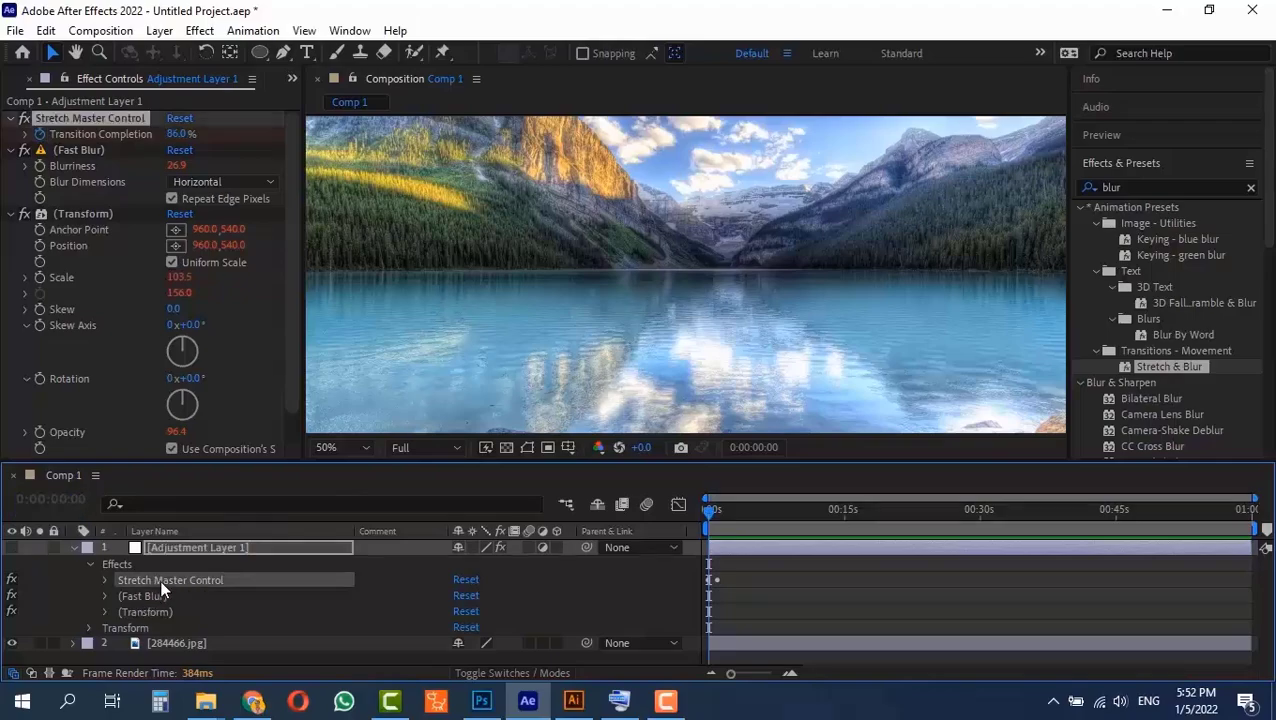
{"action": "key", "text": "Delete"}
{"action": "left_click", "coordinate": [155, 582]}
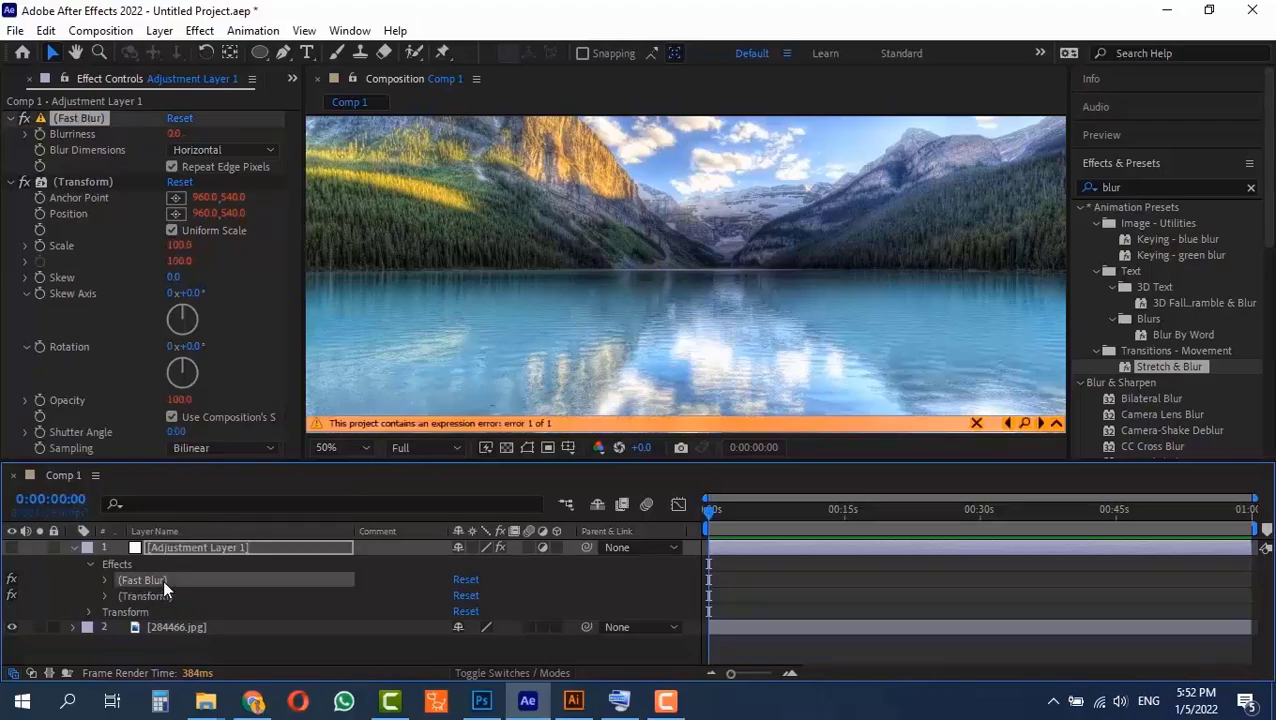
{"action": "key", "text": "Delete"}
{"action": "left_click", "coordinate": [137, 580]}
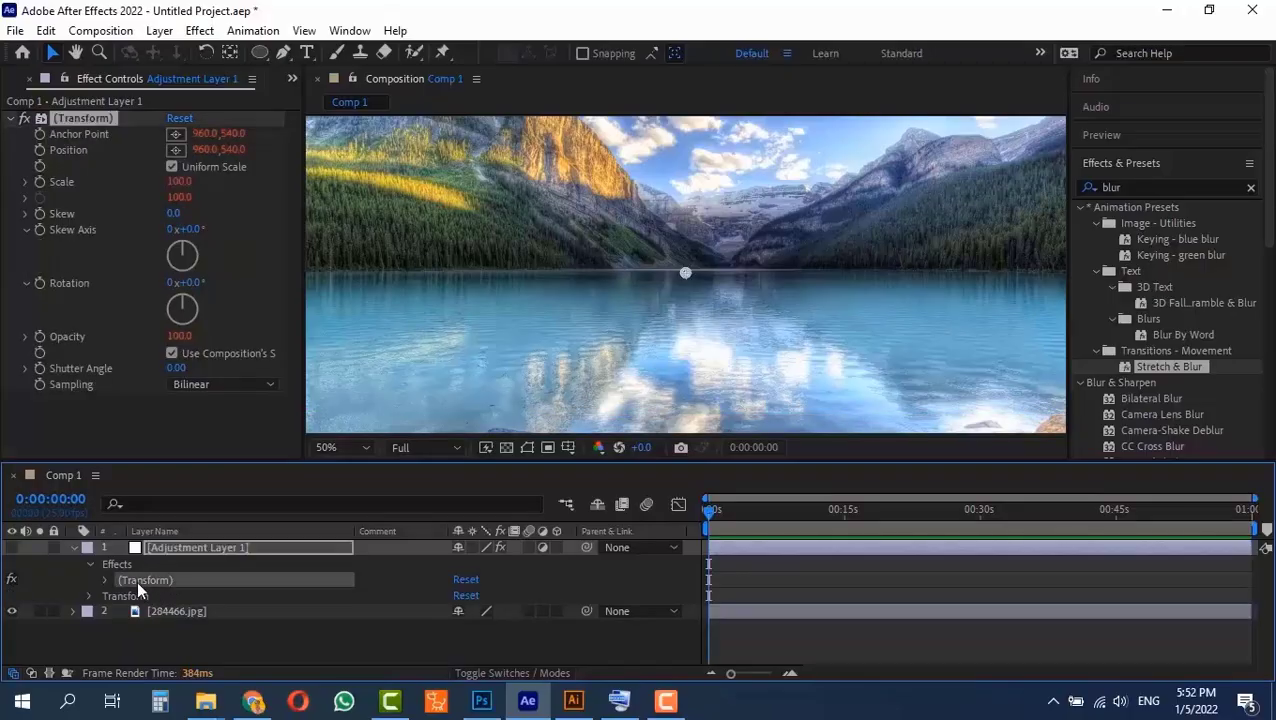
{"action": "key", "text": "Delete"}
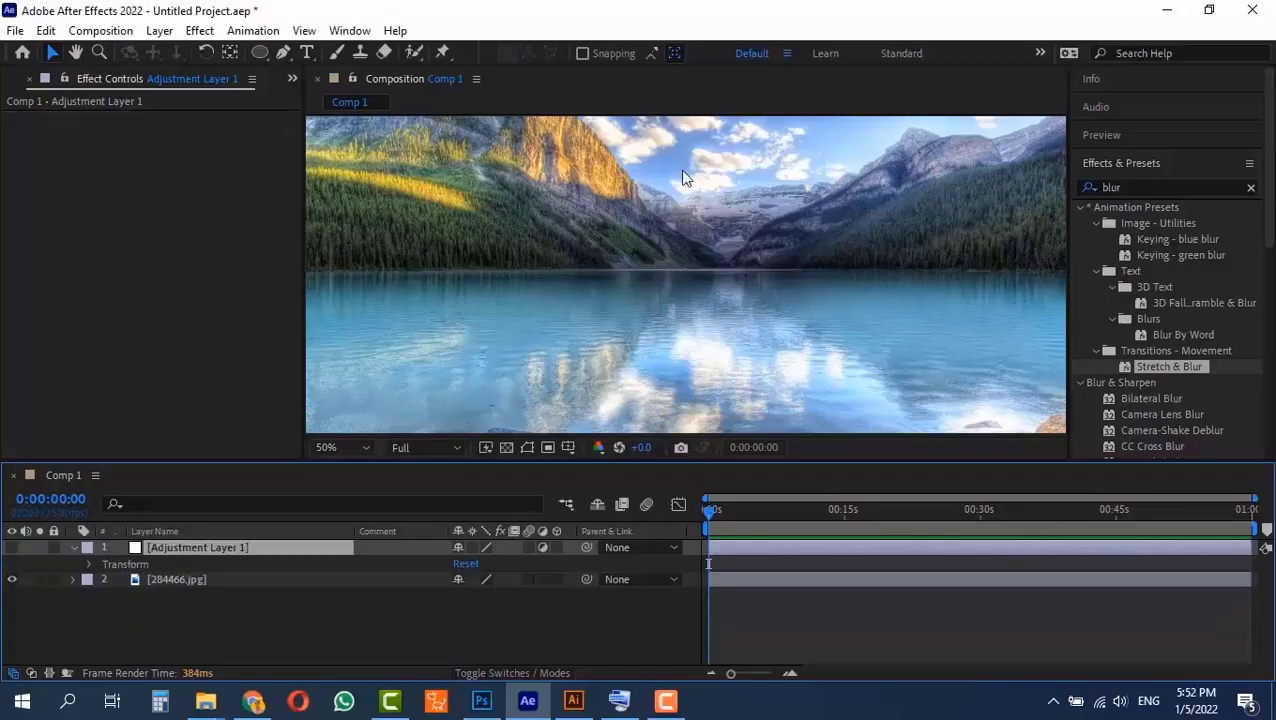
Apply the CC Snowfall simulation effect to Adjustment Layer 1.
{"action": "scroll", "coordinate": [684, 177], "scroll_direction": "down", "scroll_amount": 4}
{"action": "scroll", "coordinate": [633, 249], "scroll_direction": "up", "scroll_amount": 2}
{"action": "left_click", "coordinate": [199, 30]}
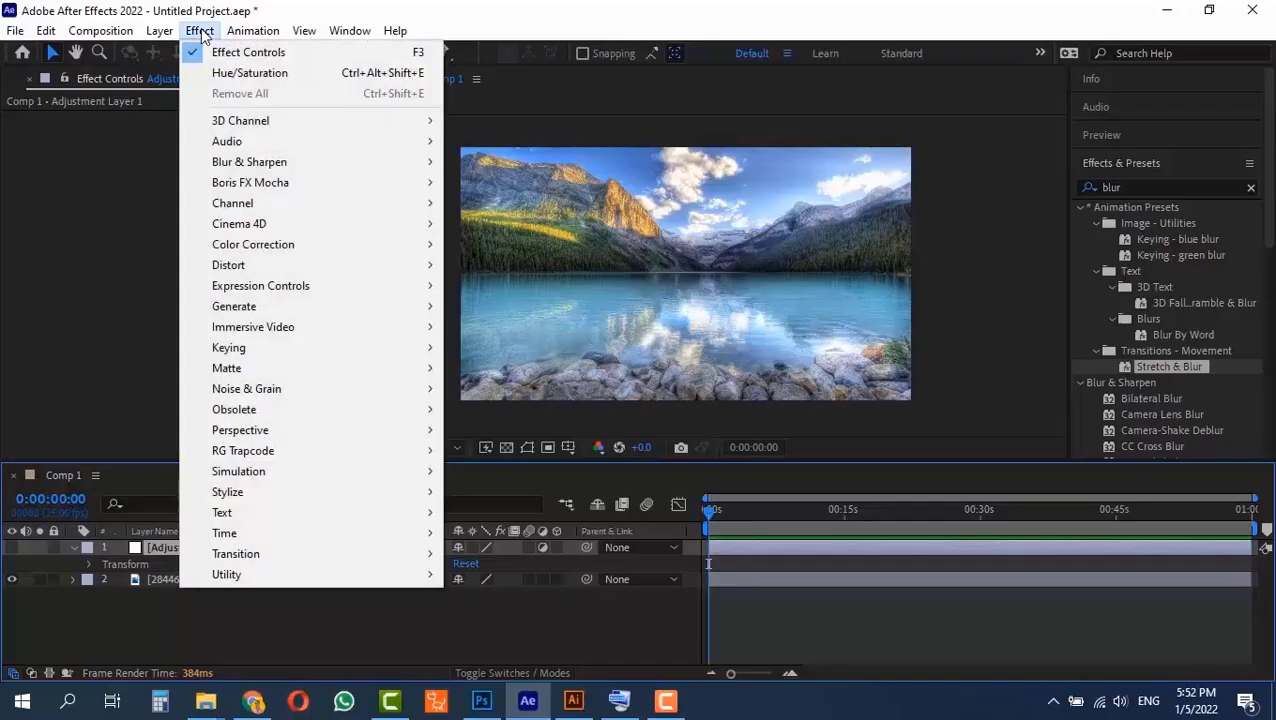
{"action": "mouse_move", "coordinate": [399, 472]}
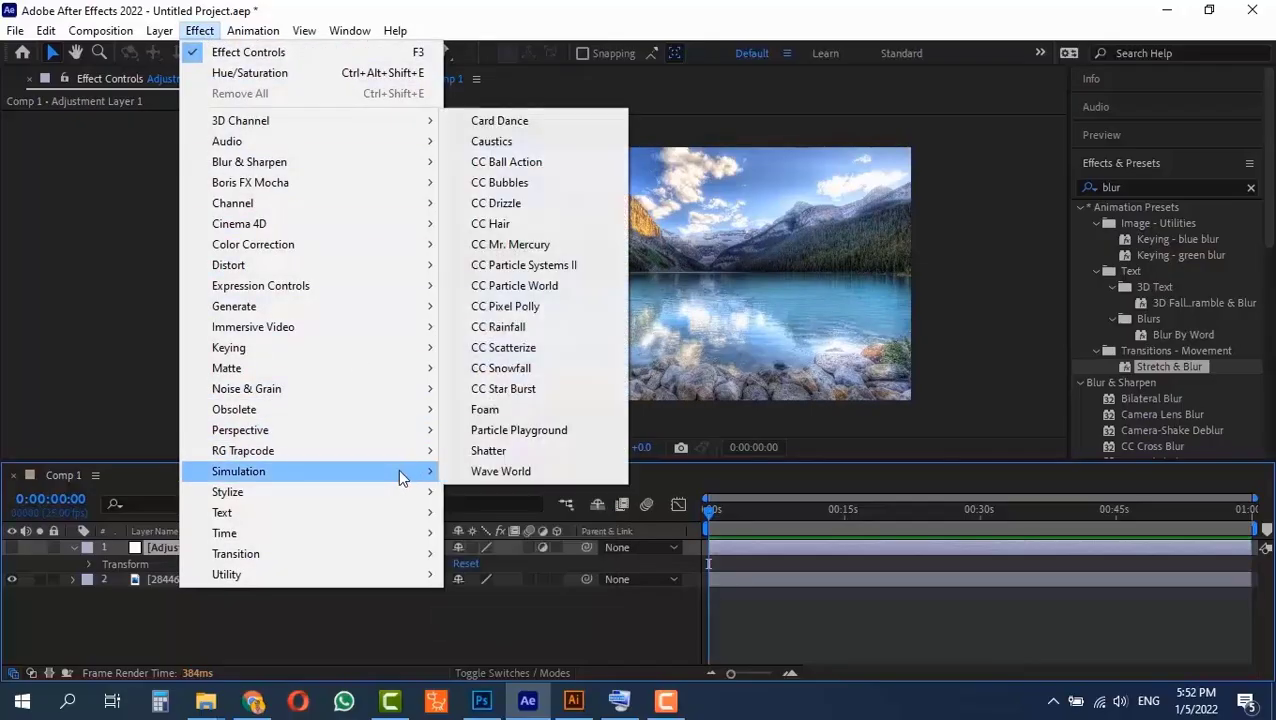
{"action": "left_click", "coordinate": [484, 368]}
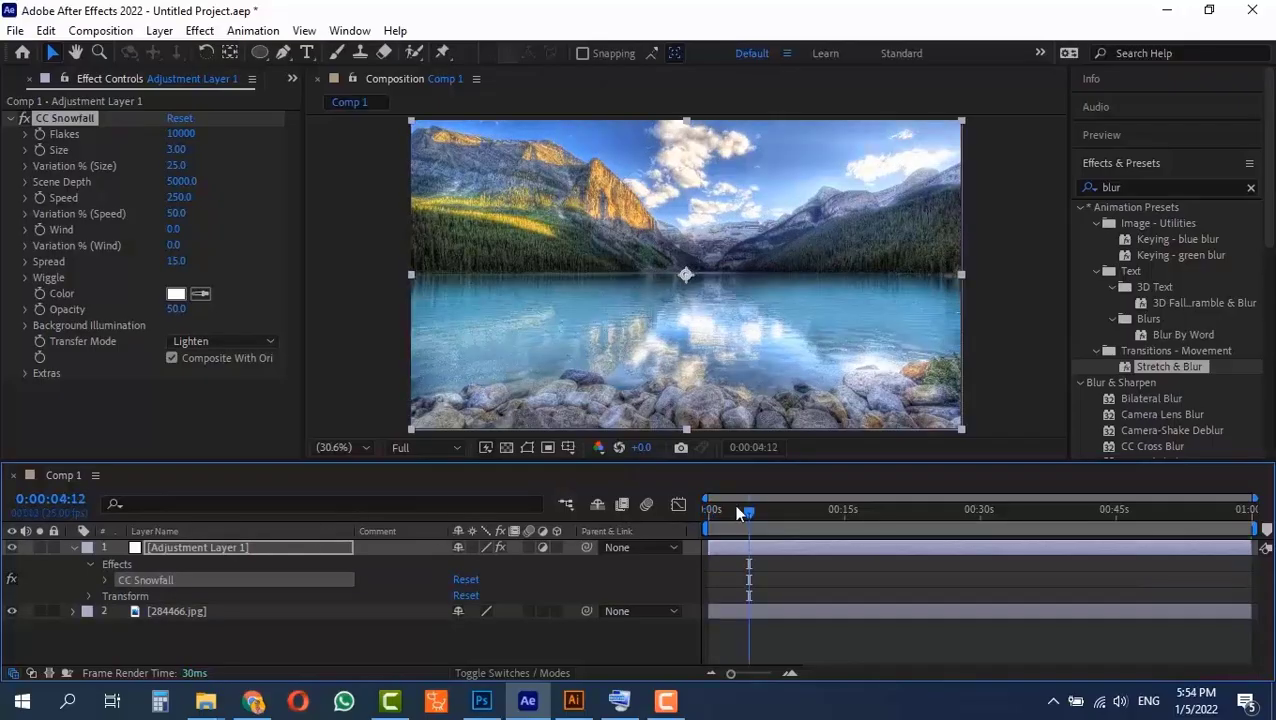
Set CC Snowfall's Flakes to 16300, Size to 3.41 and Opacity to 45.
{"action": "left_click", "coordinate": [181, 134]}
{"action": "left_click_drag", "start_coordinate": [180, 137], "coordinate": [218, 156]}
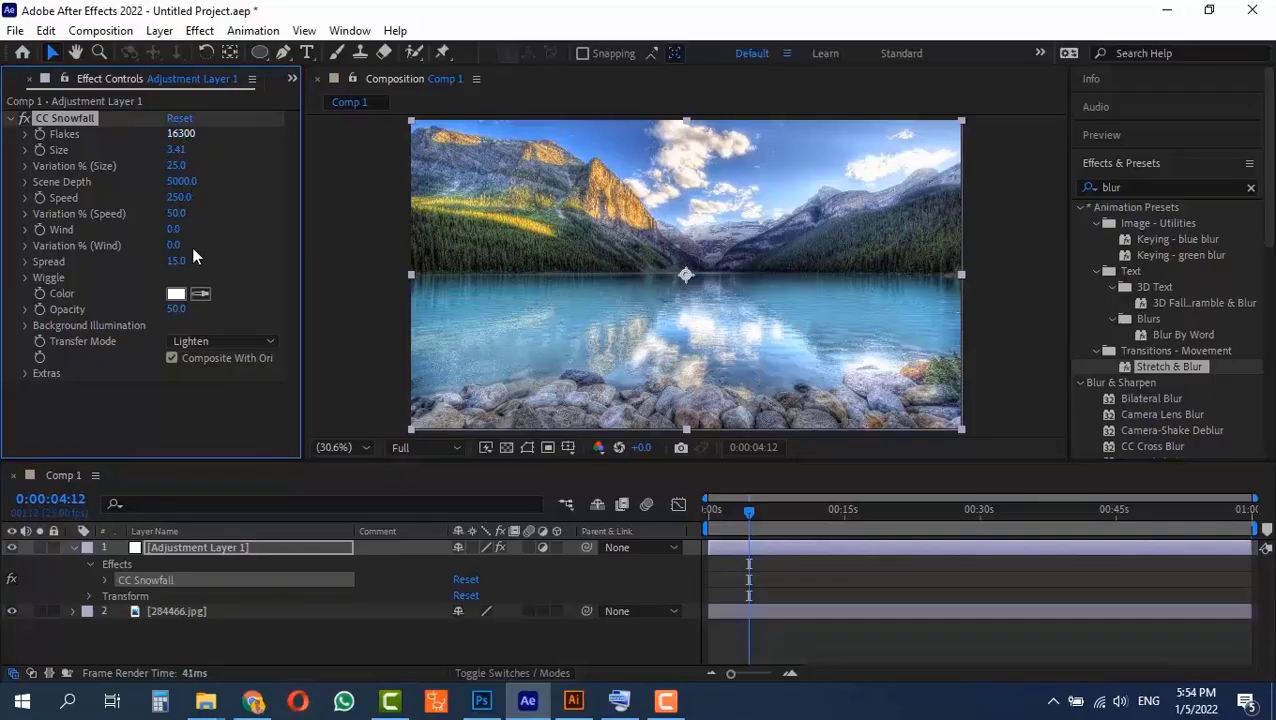
{"action": "left_click_drag", "start_coordinate": [177, 309], "coordinate": [259, 304]}
{"action": "left_click_drag", "start_coordinate": [170, 307], "coordinate": [214, 308]}
Set CC Snowfall's Size to 3.91, Variation % (Size) to 89, Scene Depth to 5670, Speed to 385 and Wind to 108.
{"action": "scroll", "coordinate": [589, 127], "scroll_direction": "up", "scroll_amount": 4}
{"action": "key", "text": "h"}
{"action": "left_click_drag", "start_coordinate": [516, 180], "coordinate": [585, 420]}
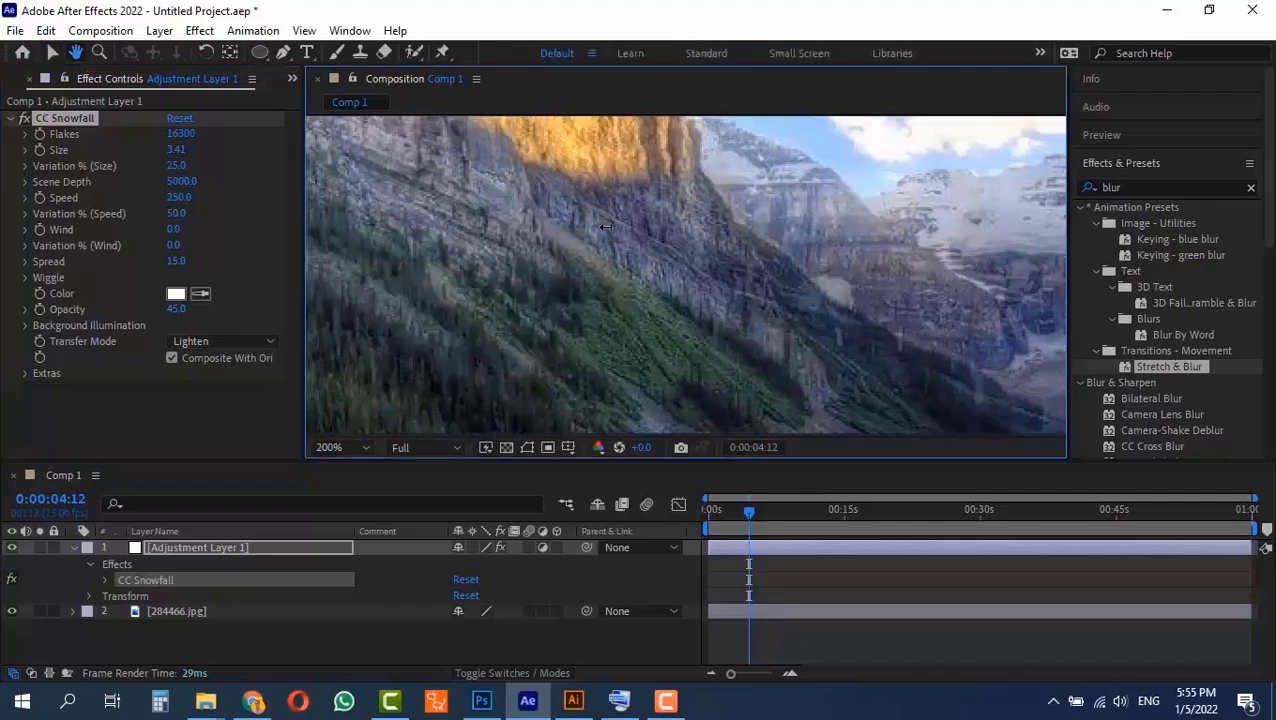
{"action": "left_click_drag", "start_coordinate": [600, 150], "coordinate": [672, 379]}
{"action": "left_click_drag", "start_coordinate": [598, 309], "coordinate": [658, 364]}
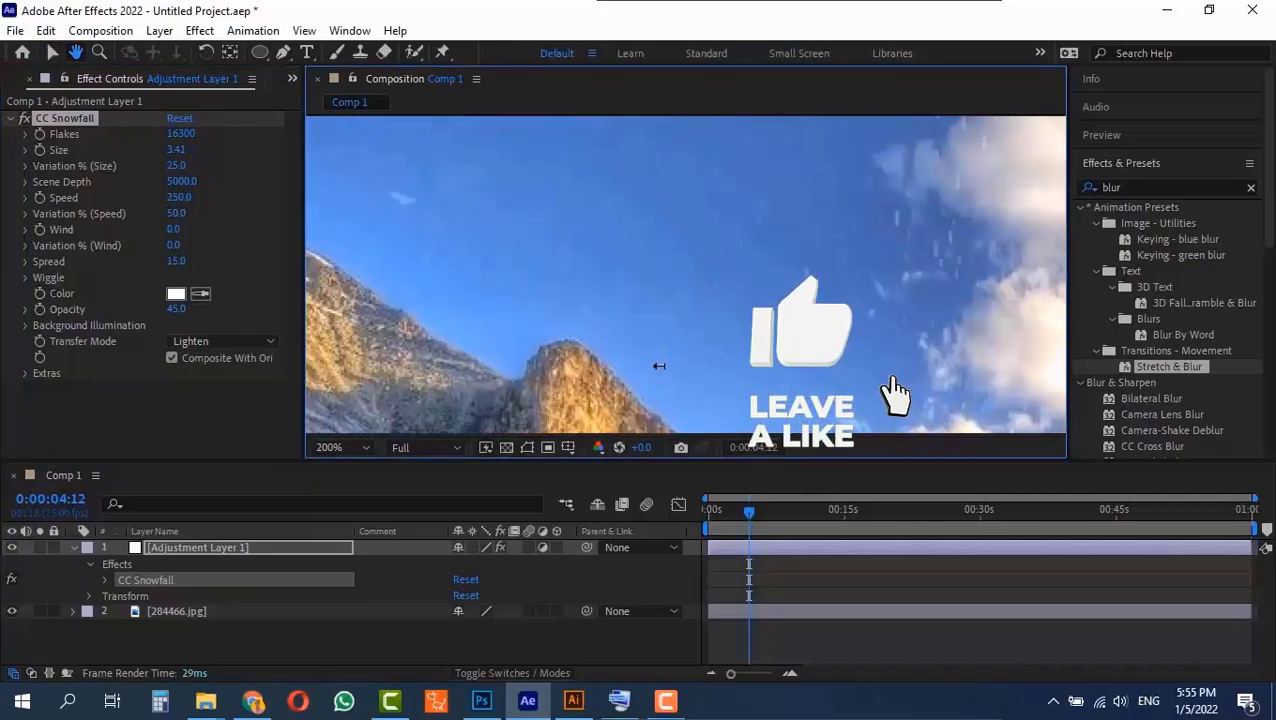
{"action": "key", "text": "v"}
{"action": "left_click_drag", "start_coordinate": [178, 149], "coordinate": [232, 196]}
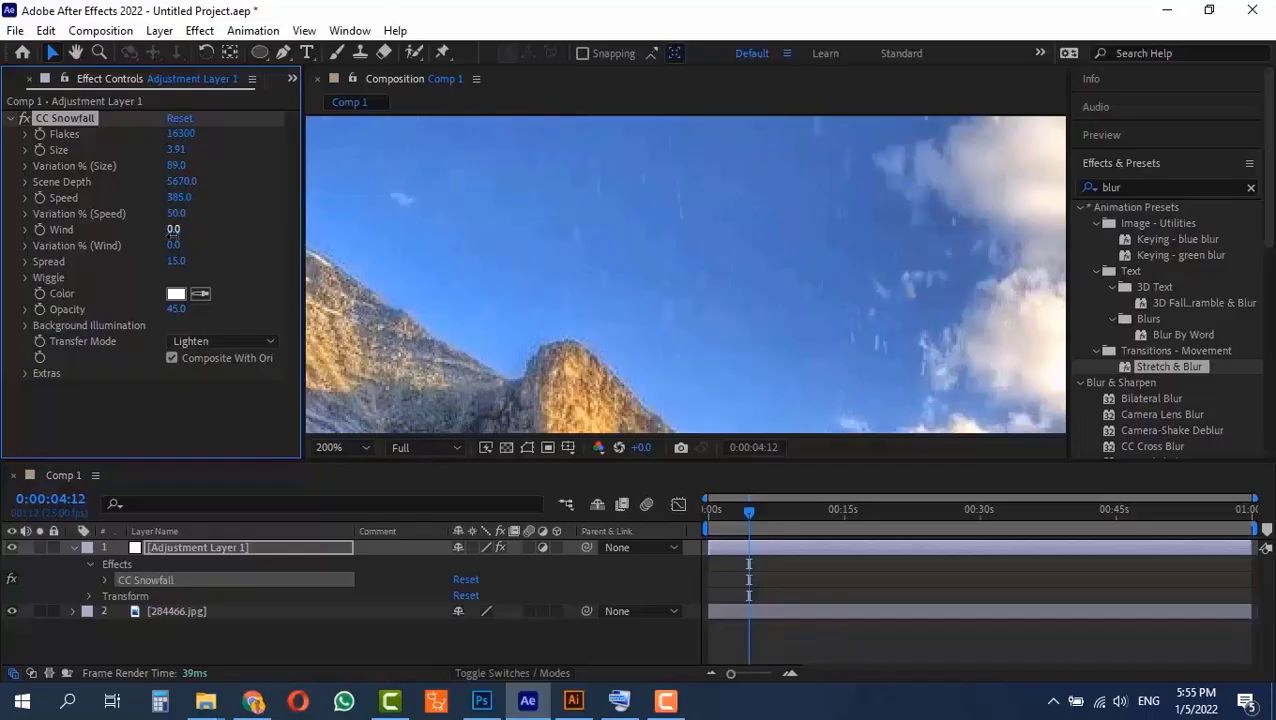
{"action": "left_click_drag", "start_coordinate": [173, 229], "coordinate": [263, 222]}
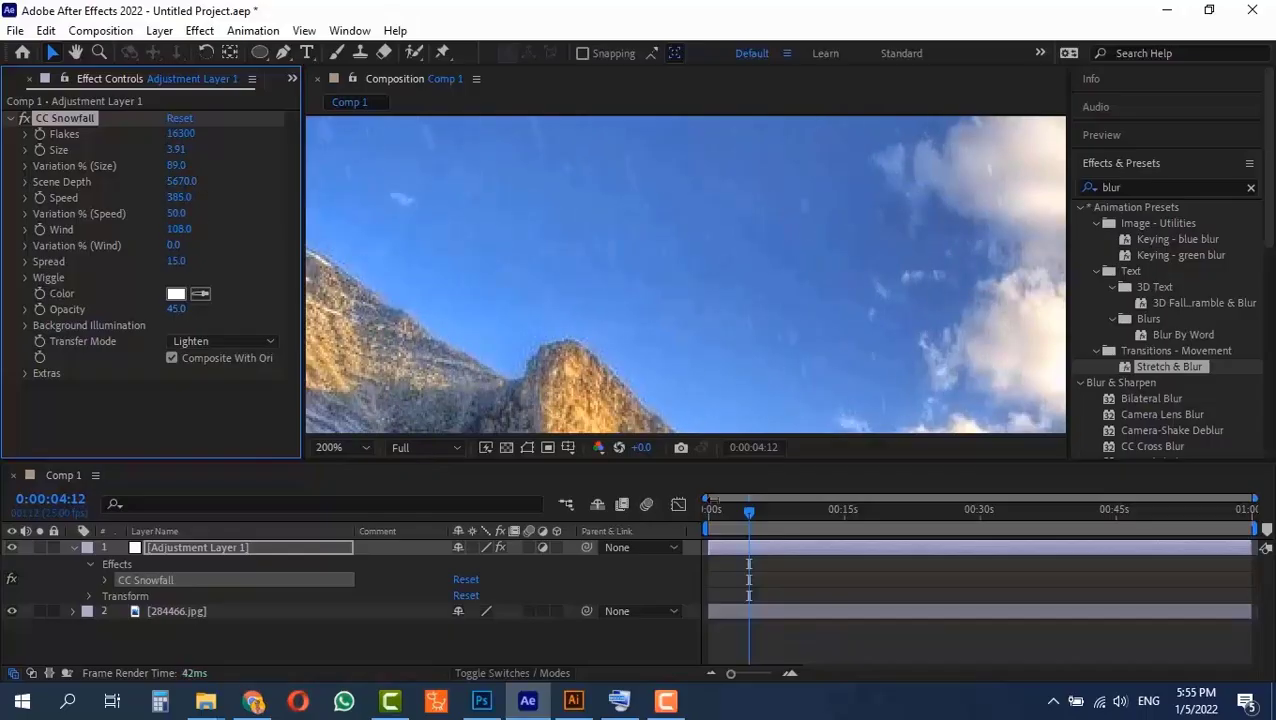
Play a preview of the composition to examine the falling snow over the photo.
{"action": "key", "text": "space"}
{"action": "scroll", "coordinate": [610, 320], "scroll_direction": "down", "scroll_amount": 2}
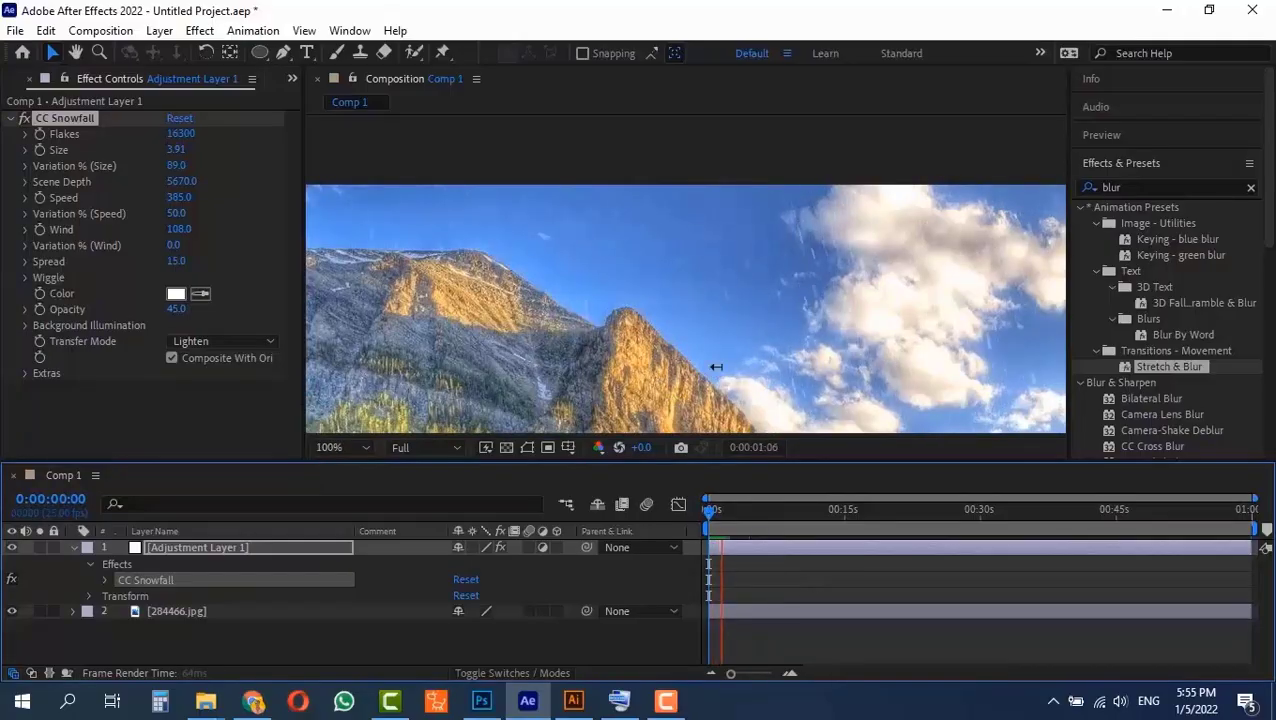
{"action": "scroll", "coordinate": [681, 370], "scroll_direction": "down", "scroll_amount": 1}
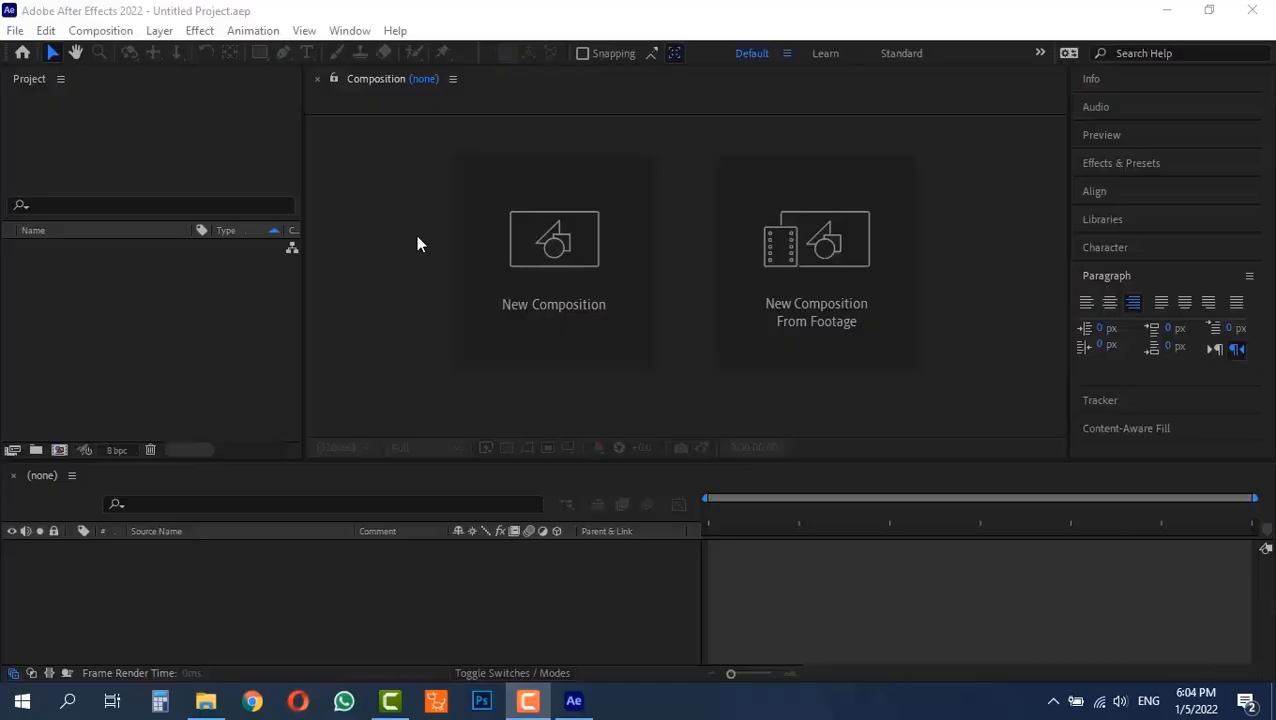
Purge all memory and the disk cache, including the disk cache for all versions.
{"action": "left_click", "coordinate": [440, 20]}
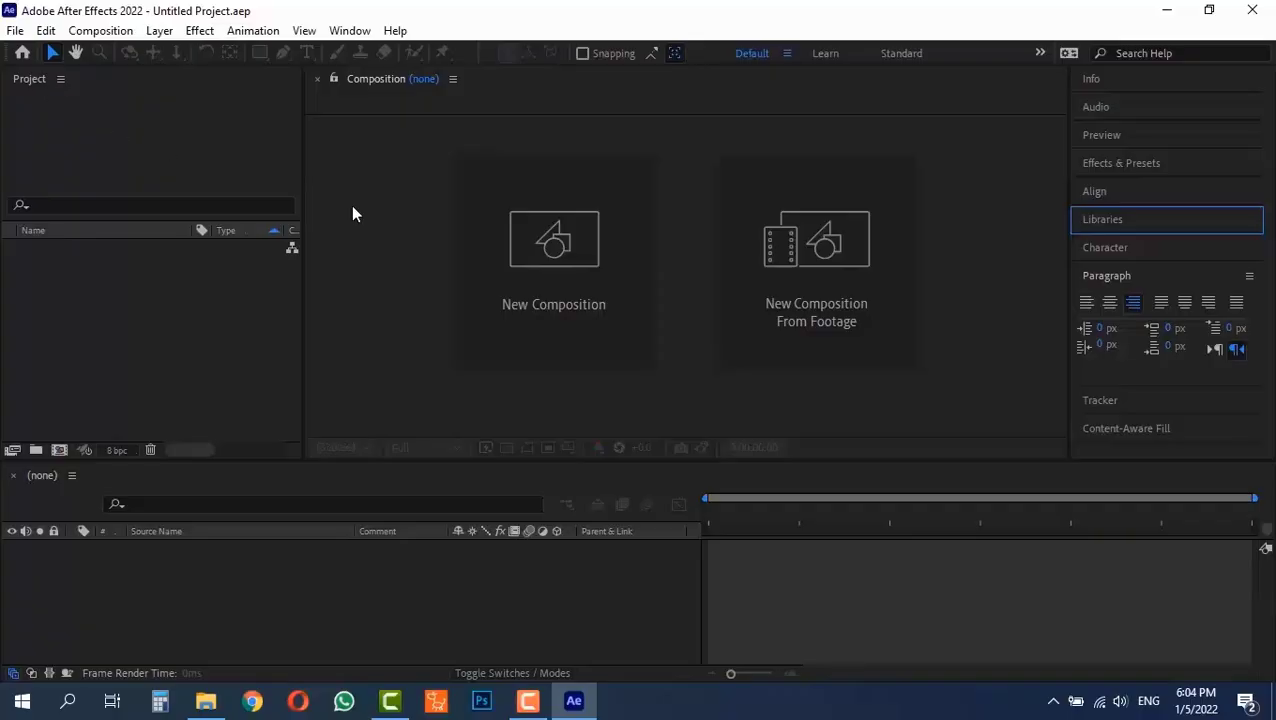
{"action": "left_click", "coordinate": [46, 30]}
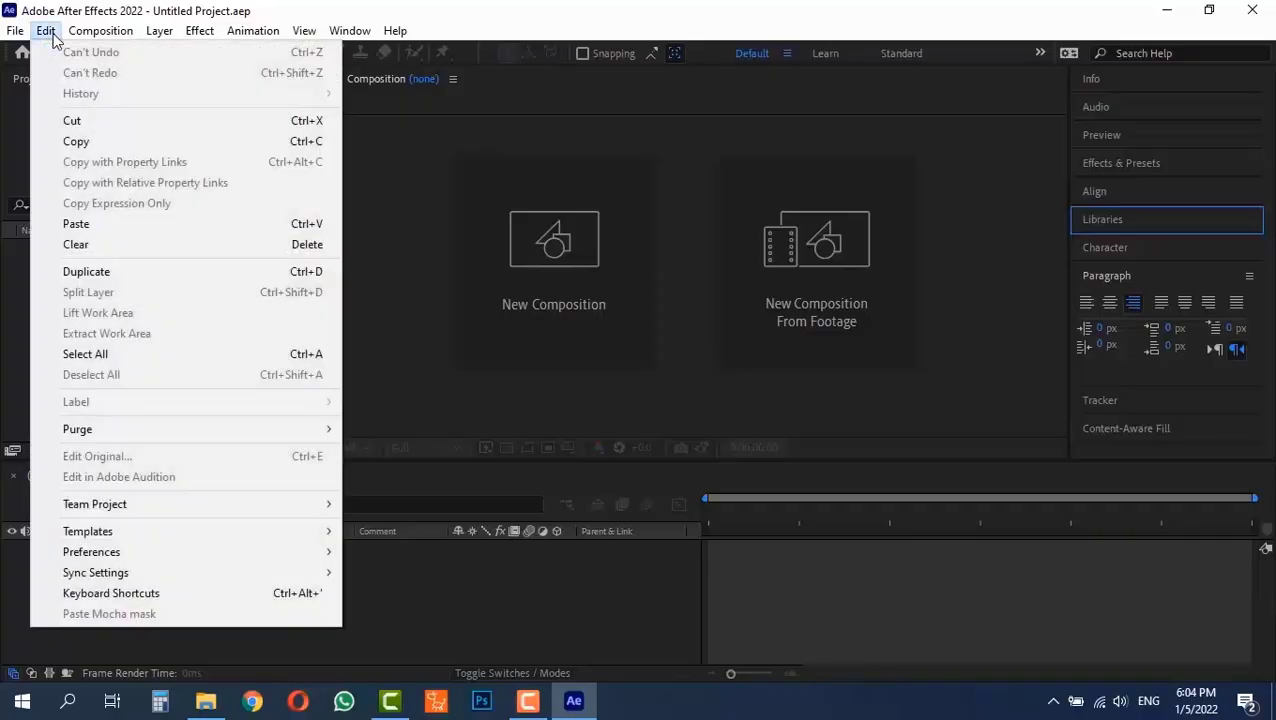
{"action": "mouse_move", "coordinate": [307, 432]}
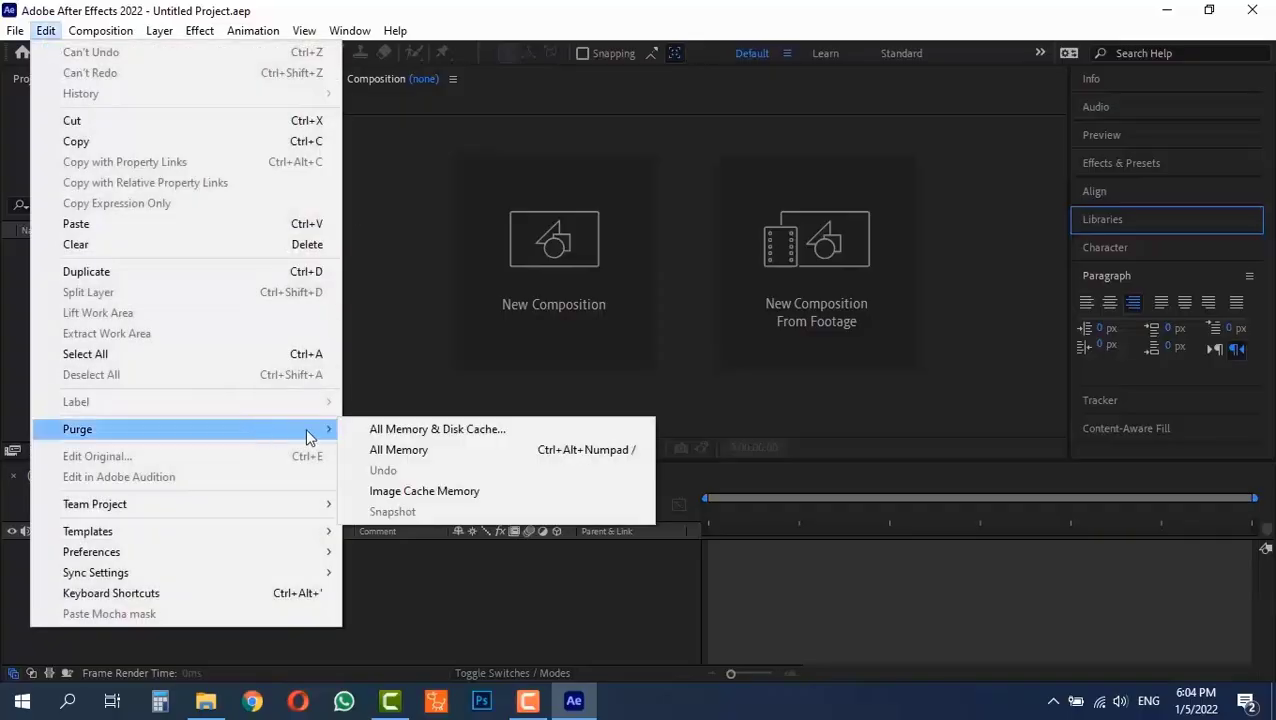
{"action": "left_click", "coordinate": [390, 436]}
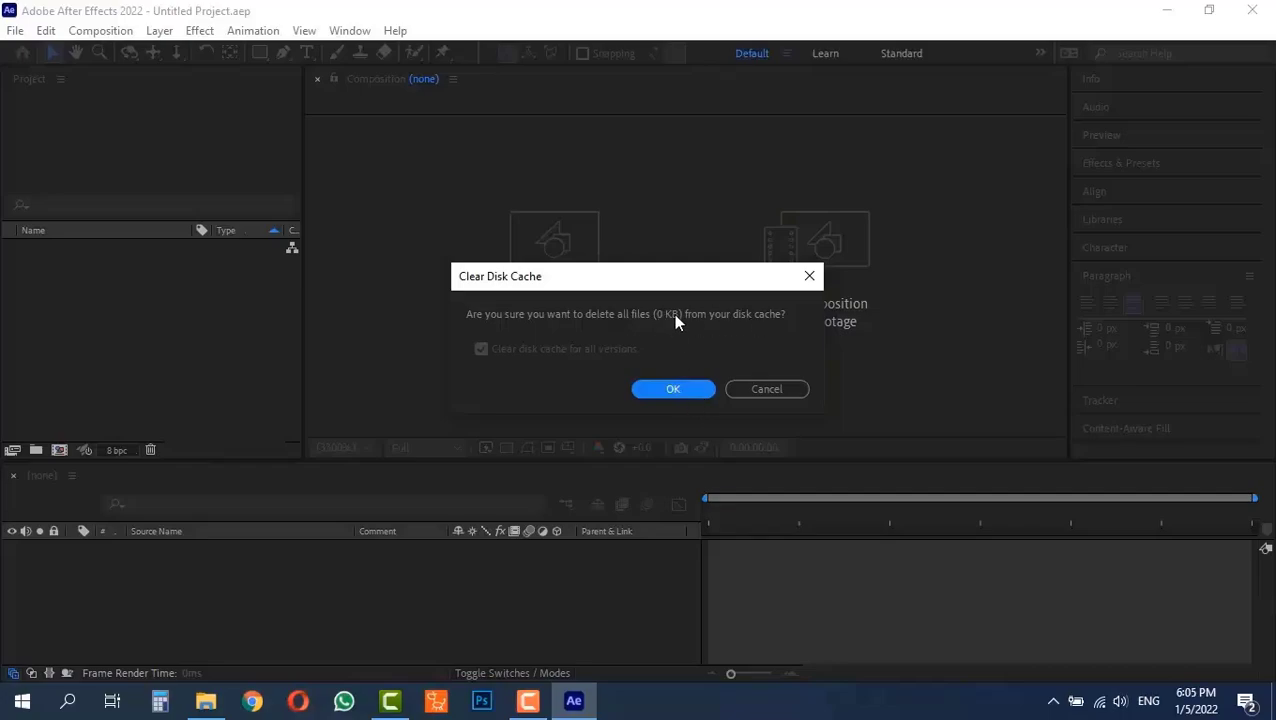
{"action": "left_click", "coordinate": [670, 390]}
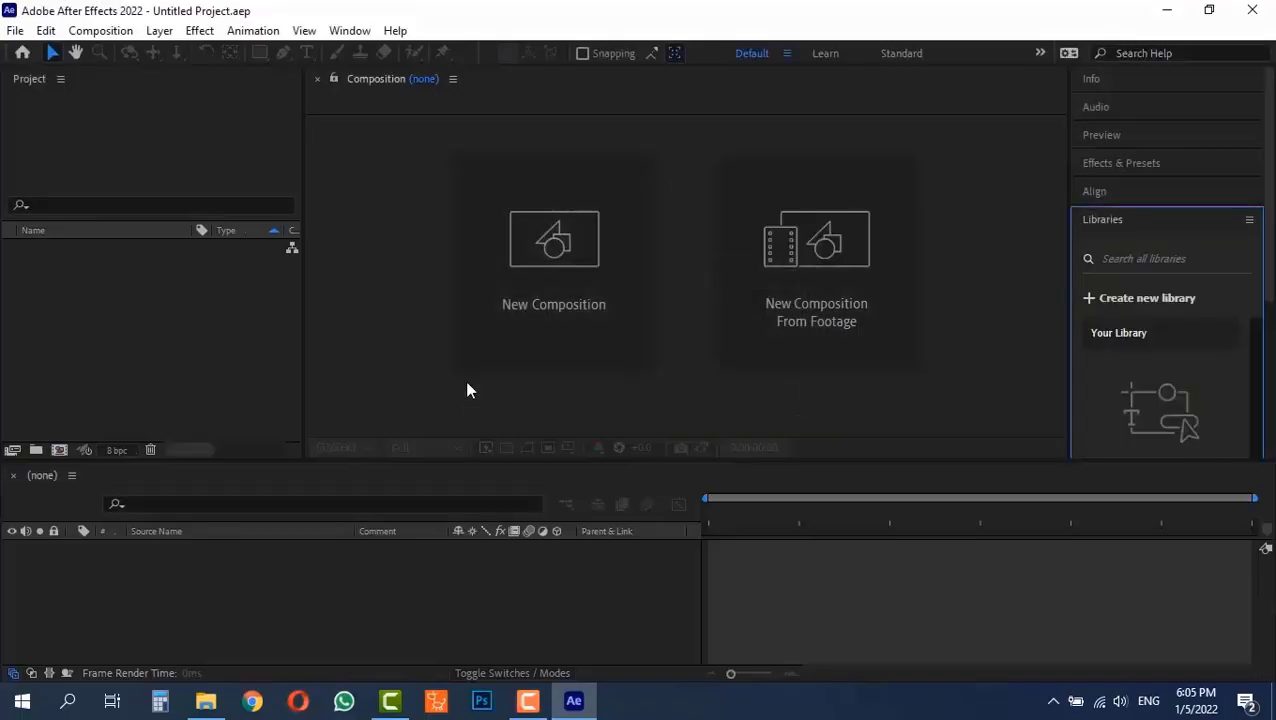
Create a new composition, import 284466.jpg from Downloads and add it to the timeline.
{"action": "left_click", "coordinate": [561, 288]}
{"action": "left_click", "coordinate": [603, 501]}
{"action": "double_click", "coordinate": [116, 328]}
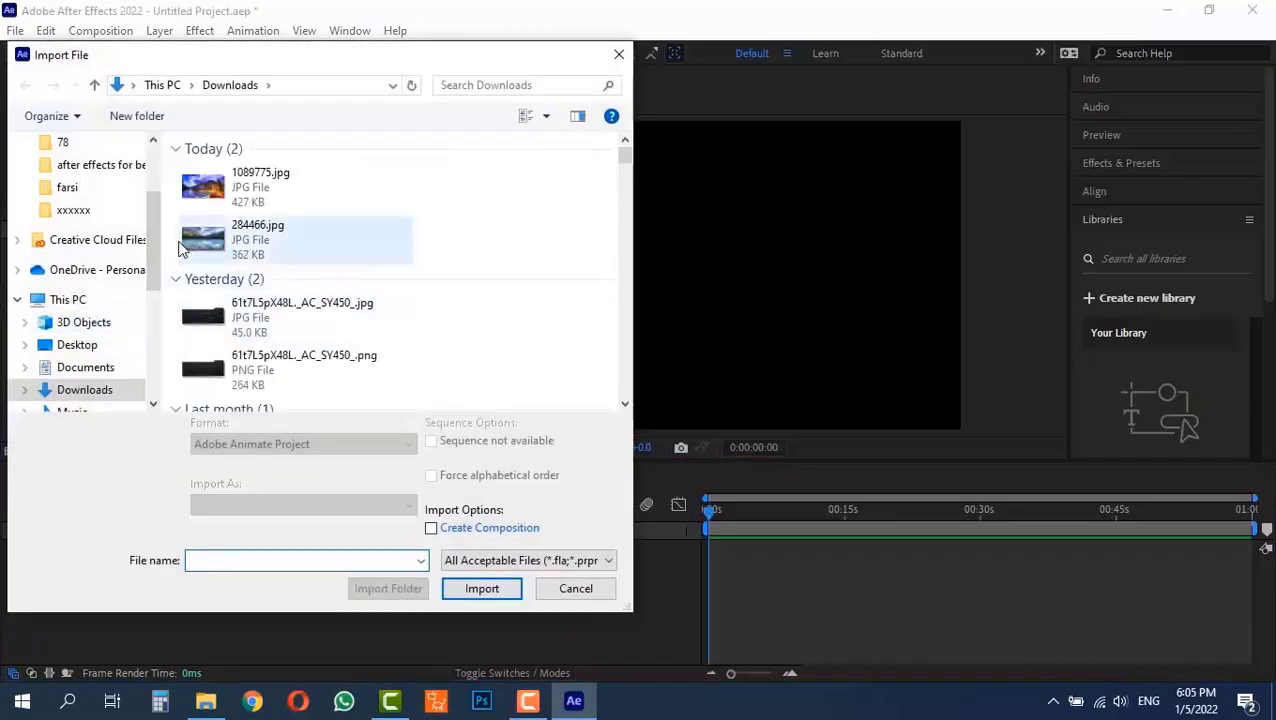
{"action": "left_click", "coordinate": [227, 243]}
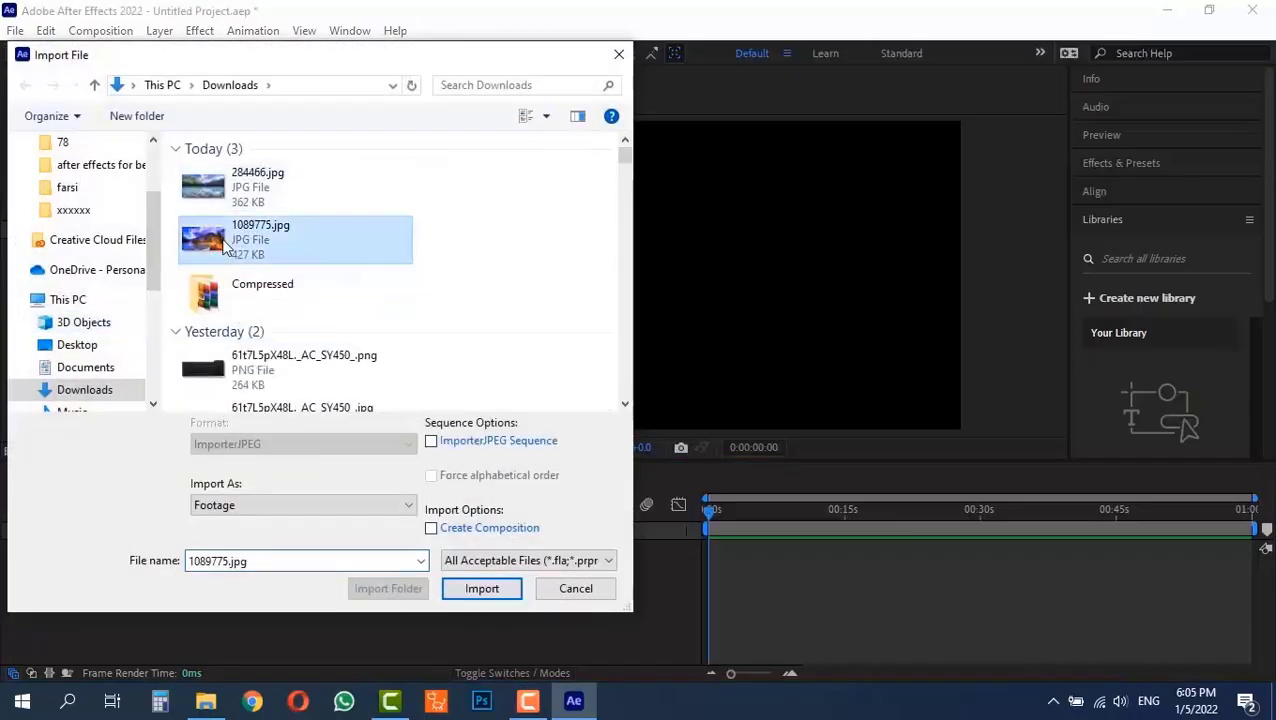
{"action": "double_click", "coordinate": [222, 184]}
{"action": "left_click_drag", "start_coordinate": [74, 250], "coordinate": [88, 557]}
Add a new adjustment layer above the 284466.jpg layer.
{"action": "left_click", "coordinate": [160, 30]}
{"action": "mouse_move", "coordinate": [200, 56]}
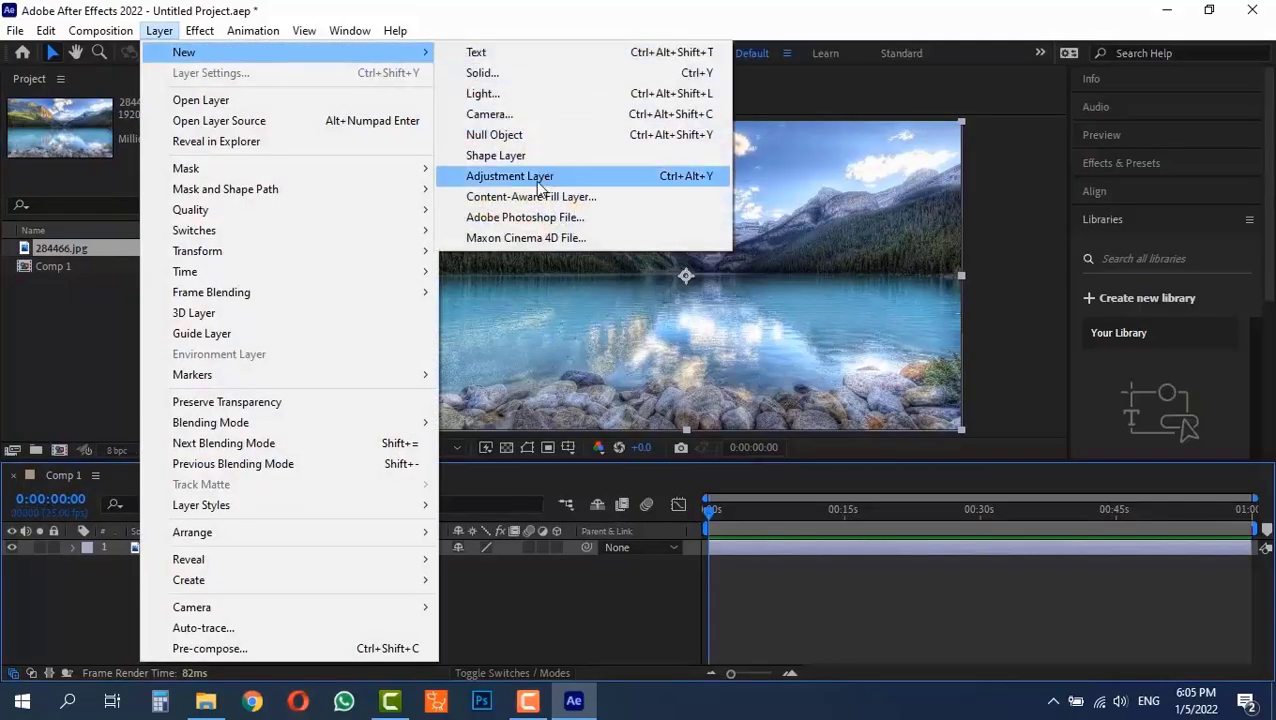
{"action": "left_click", "coordinate": [535, 178]}
Search the effects for snow and apply CC Snowfall to the new adjustment layer.
{"action": "left_click", "coordinate": [1140, 164]}
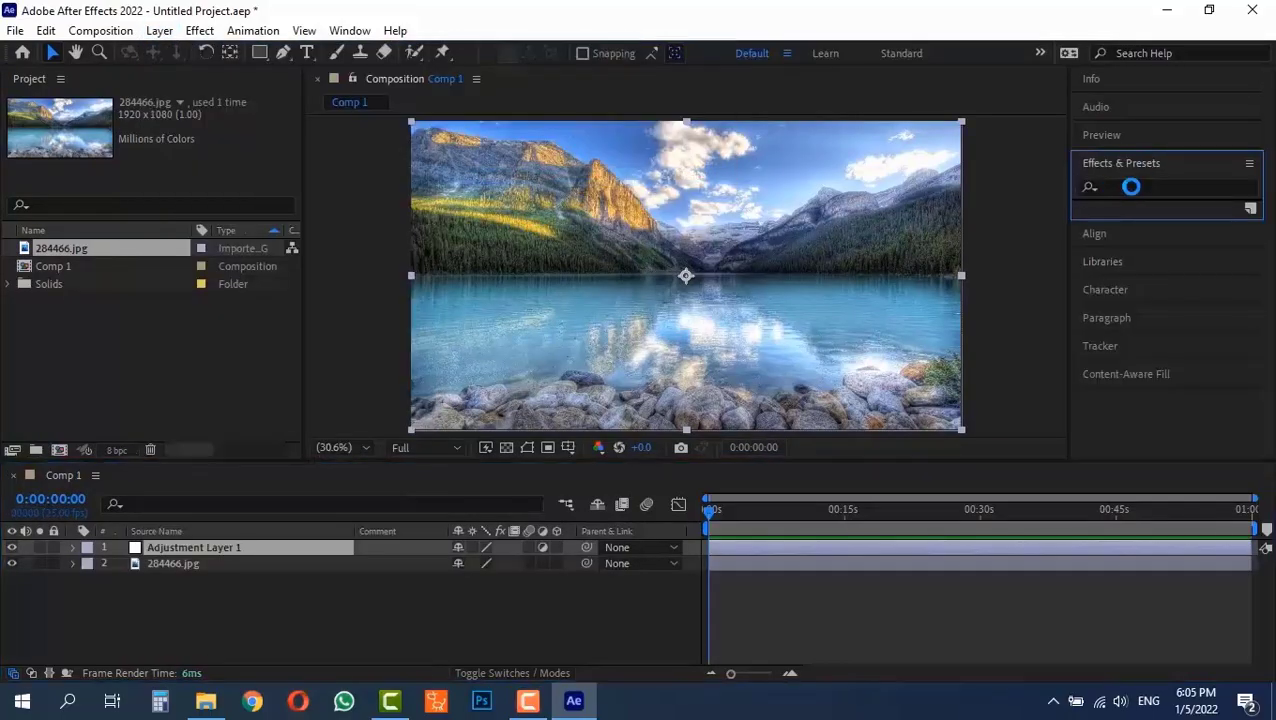
{"action": "left_click", "coordinate": [1122, 188]}
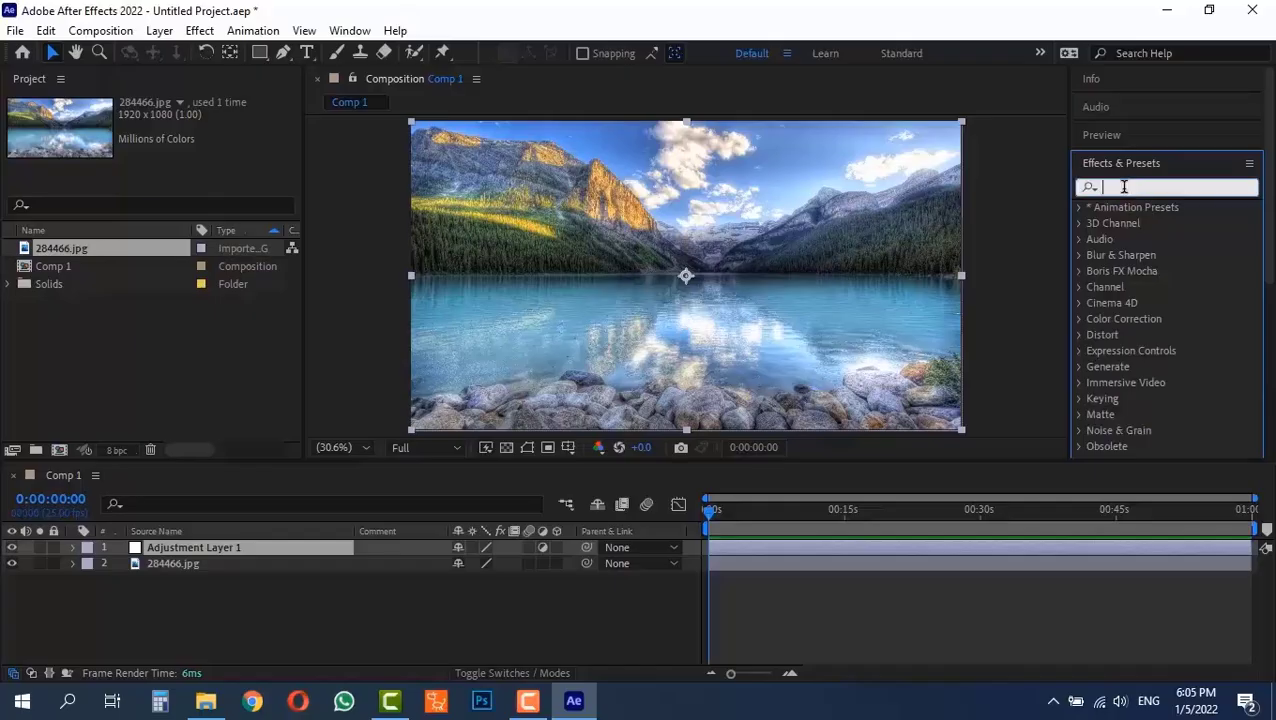
{"action": "type", "text": "snow"}
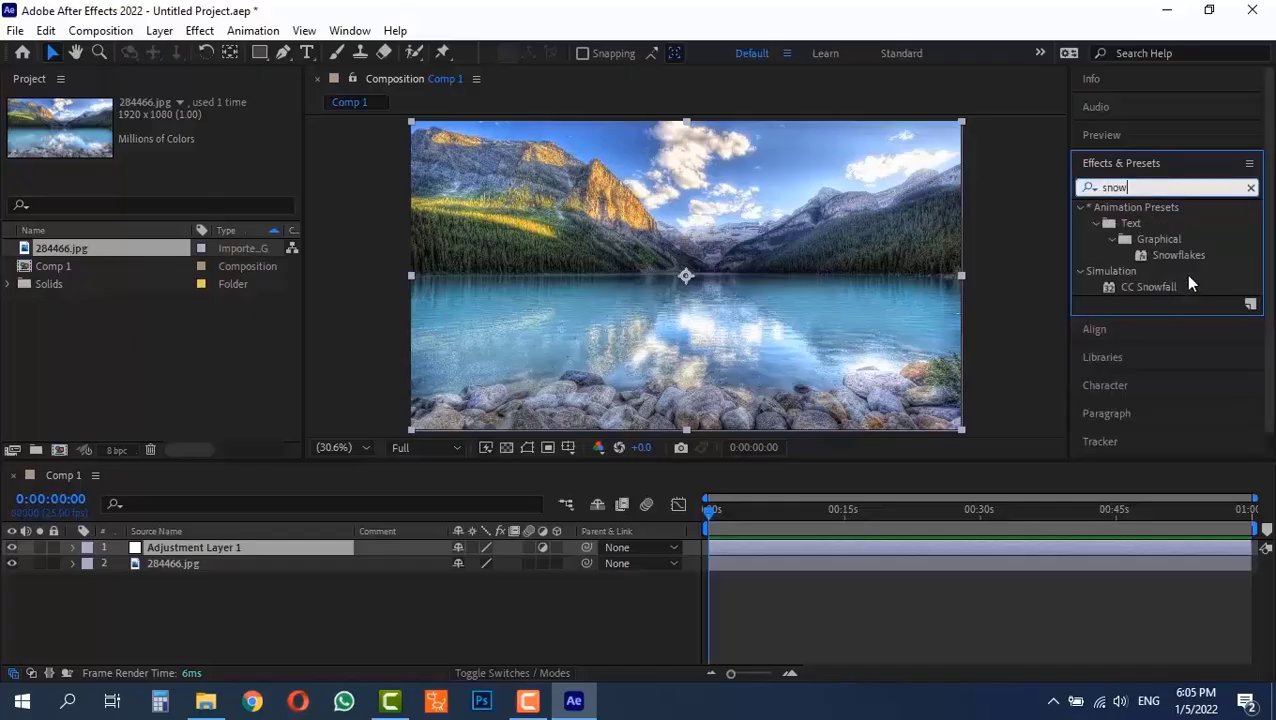
{"action": "left_click_drag", "start_coordinate": [1145, 287], "coordinate": [720, 275]}
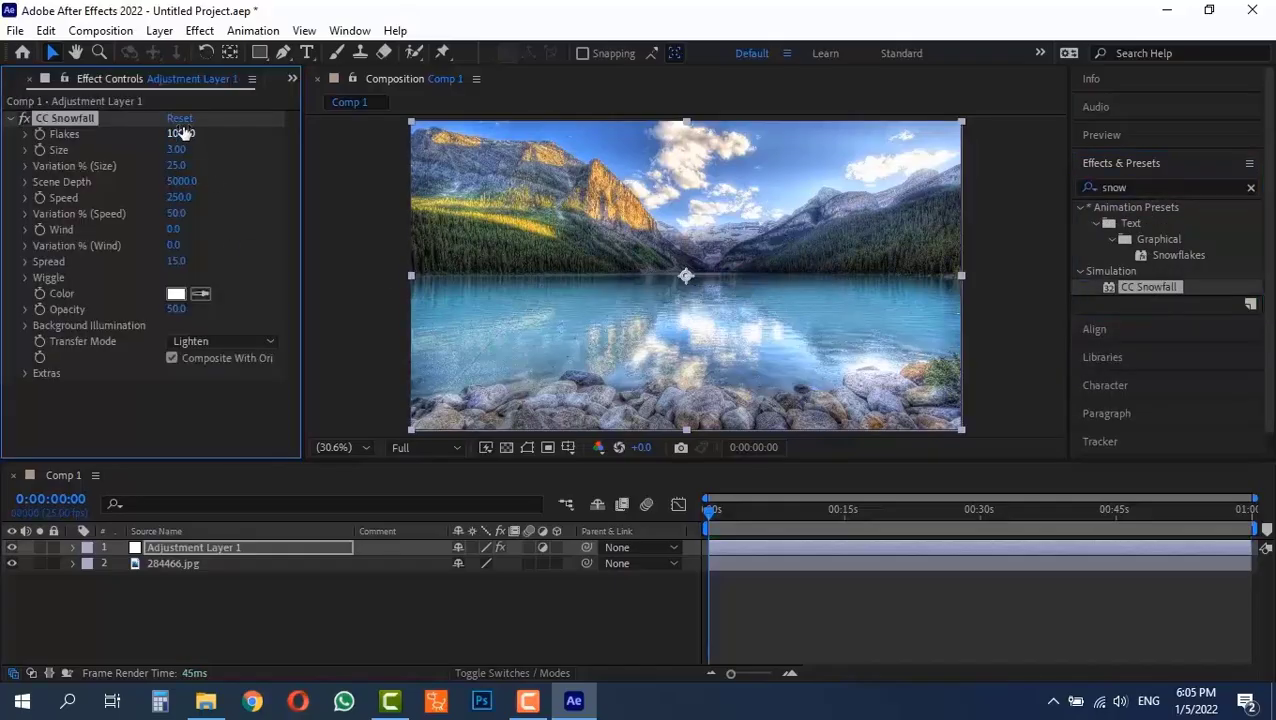
Set CC Snowfall's Flakes to 19500, Size to 3.83, both Size and Speed variations to 100, Speed to 338, Wind to 202 and Opacity to 99.
{"action": "left_click_drag", "start_coordinate": [183, 134], "coordinate": [273, 131]}
{"action": "left_click_drag", "start_coordinate": [176, 150], "coordinate": [272, 163]}
{"action": "left_click_drag", "start_coordinate": [177, 213], "coordinate": [299, 212]}
{"action": "left_click_drag", "start_coordinate": [180, 310], "coordinate": [343, 292]}
{"action": "left_click_drag", "start_coordinate": [180, 200], "coordinate": [266, 206]}
{"action": "left_click_drag", "start_coordinate": [176, 232], "coordinate": [355, 214]}
Preview the snowfall from the start of the composition, then scrub to 0:00:03:08.
{"action": "left_click", "coordinate": [745, 510]}
{"action": "left_click_drag", "start_coordinate": [773, 513], "coordinate": [708, 510]}
{"action": "key", "text": "space"}
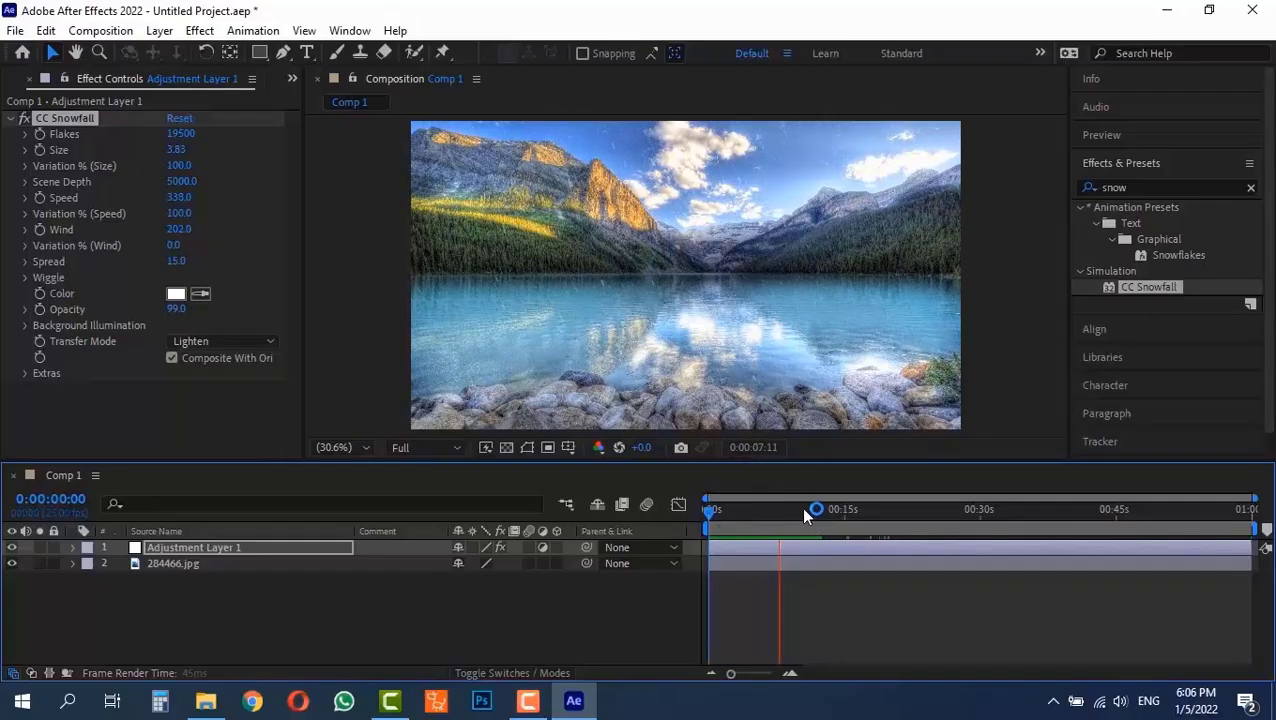
{"action": "left_click", "coordinate": [714, 512]}
{"action": "left_click_drag", "start_coordinate": [712, 510], "coordinate": [740, 511]}
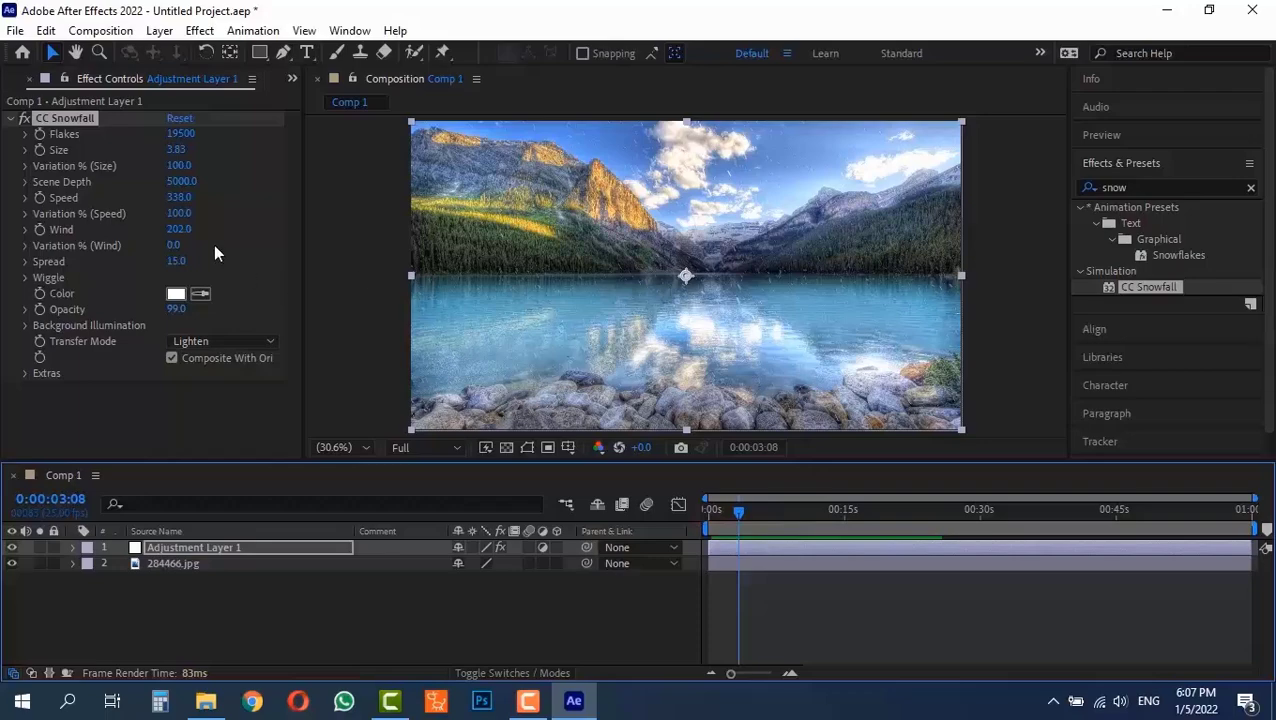
Turn CC Snowfall off, scrub through the timeline to compare the plain photo, and turn the effect back on.
{"action": "left_click", "coordinate": [25, 120]}
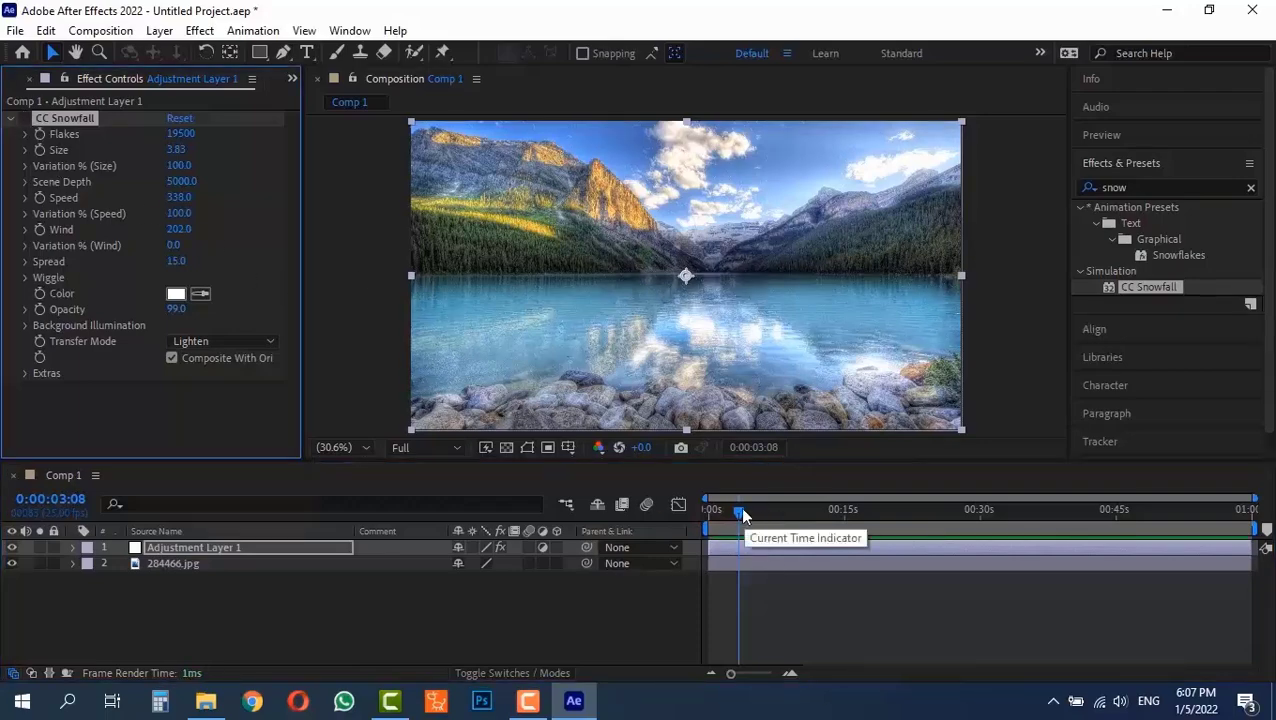
{"action": "key", "text": "space"}
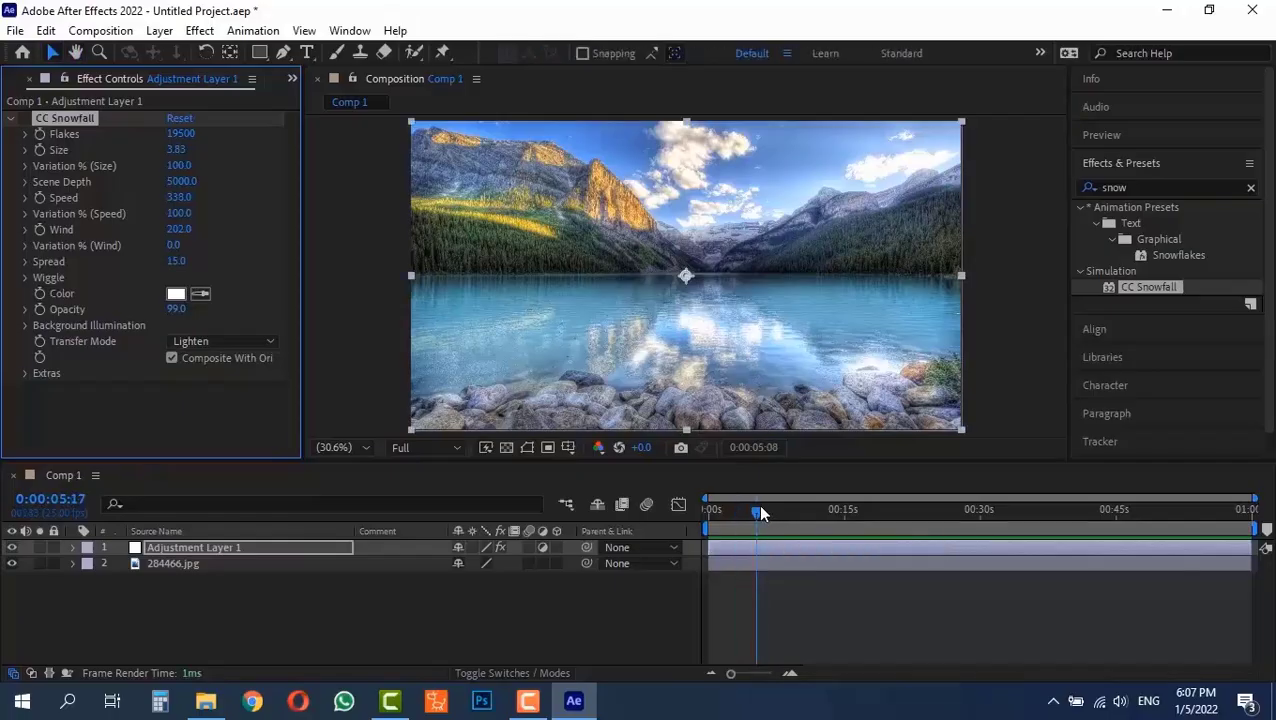
{"action": "left_click_drag", "start_coordinate": [758, 503], "coordinate": [734, 509]}
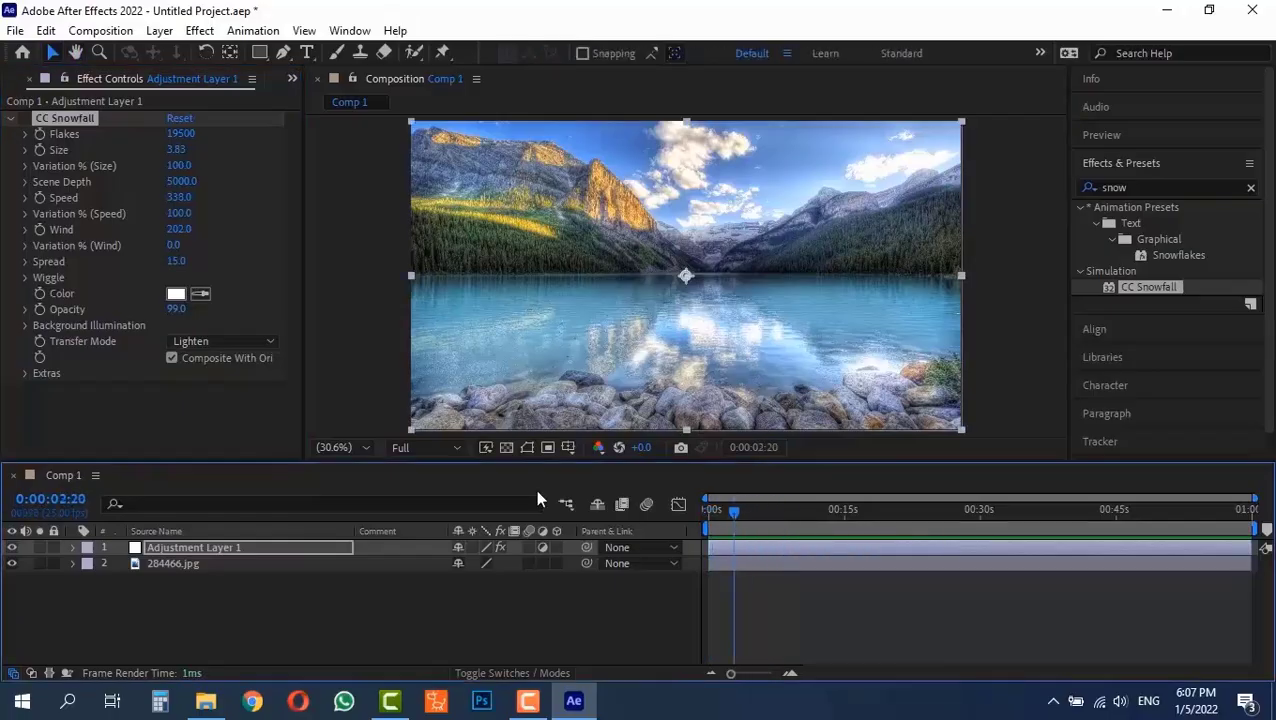
{"action": "left_click", "coordinate": [22, 121]}
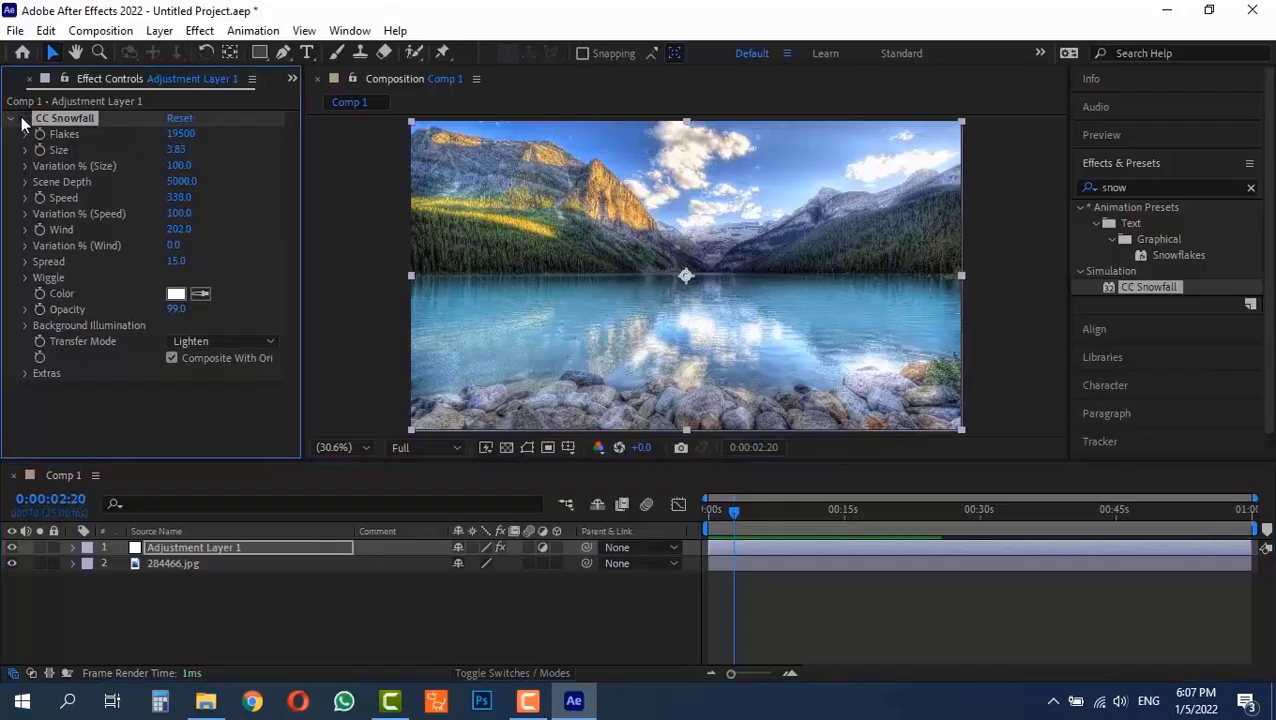
{"action": "left_click", "coordinate": [12, 118]}
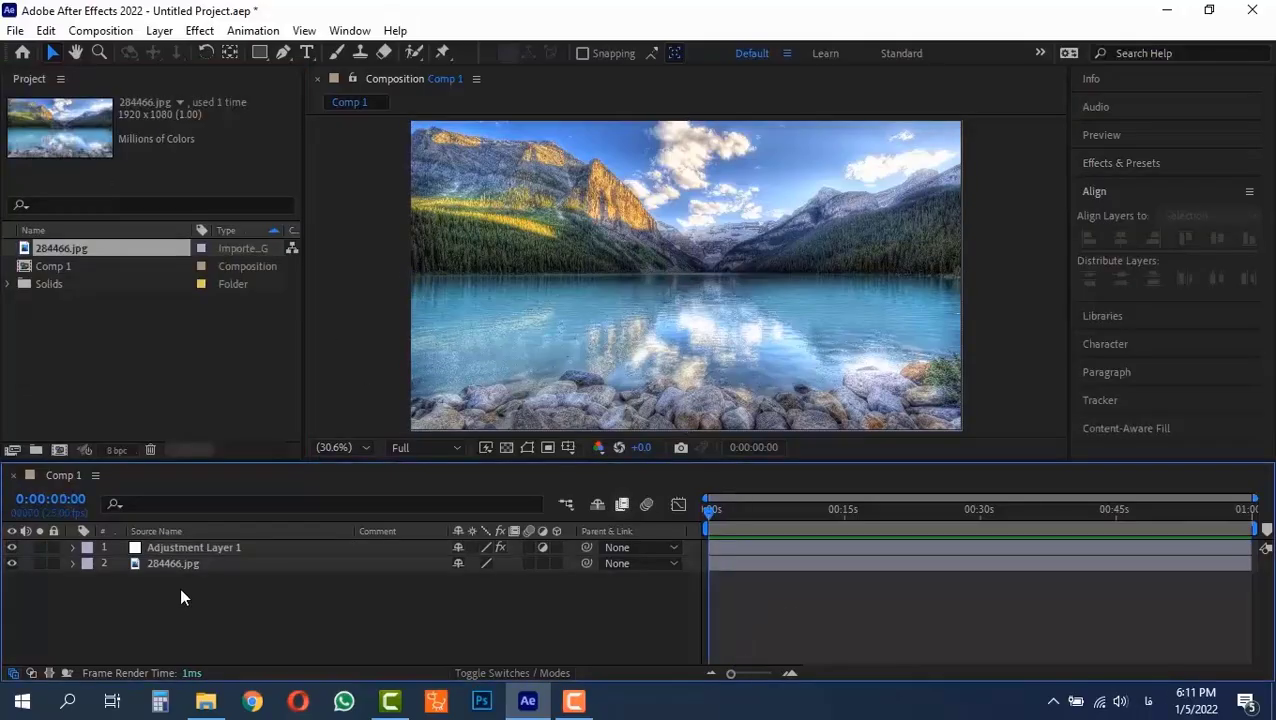
Compare the layer types offered for a new layer in the composition's context options and in the main layer options.
{"action": "right_click", "coordinate": [145, 592]}
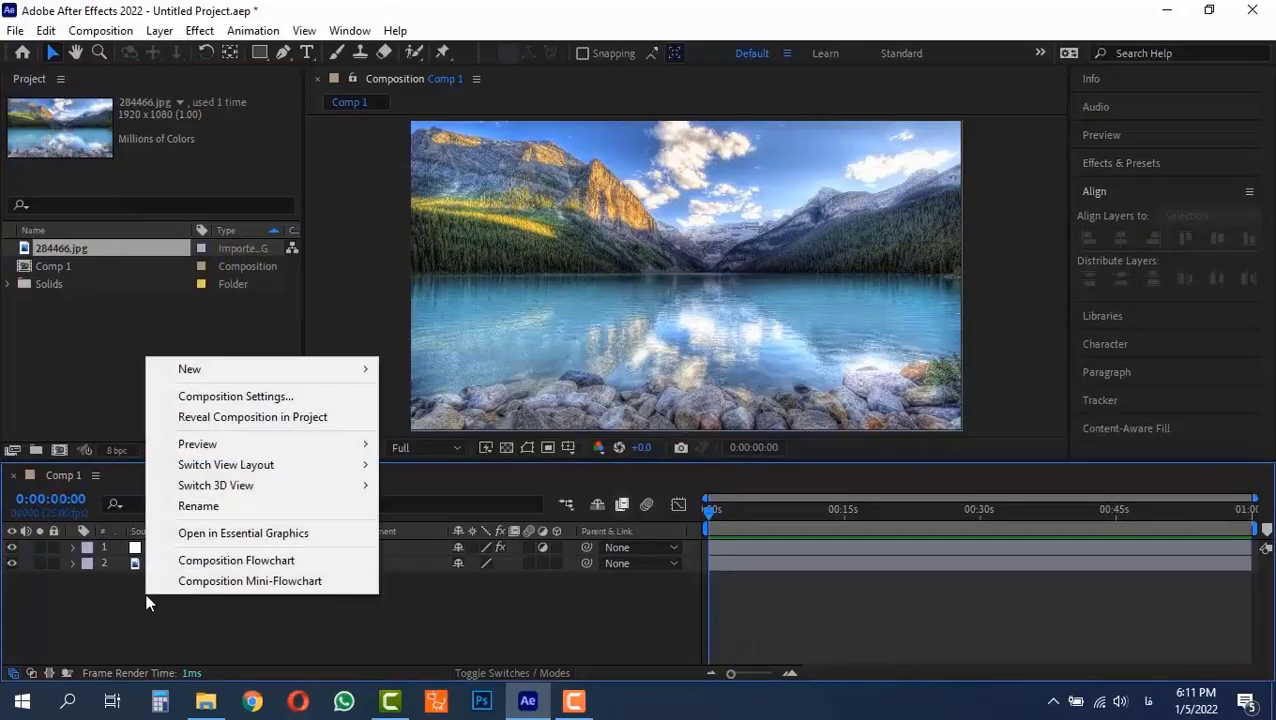
{"action": "mouse_move", "coordinate": [352, 368]}
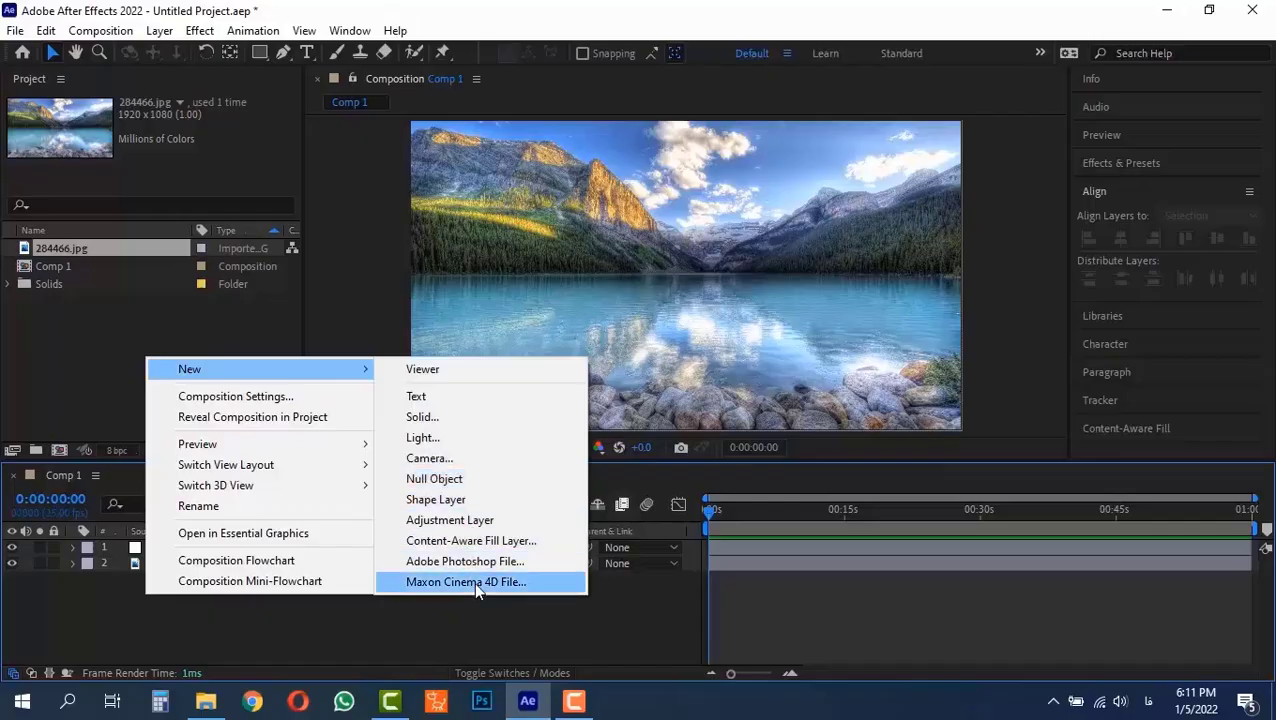
{"action": "left_click", "coordinate": [250, 625]}
{"action": "left_click", "coordinate": [160, 31]}
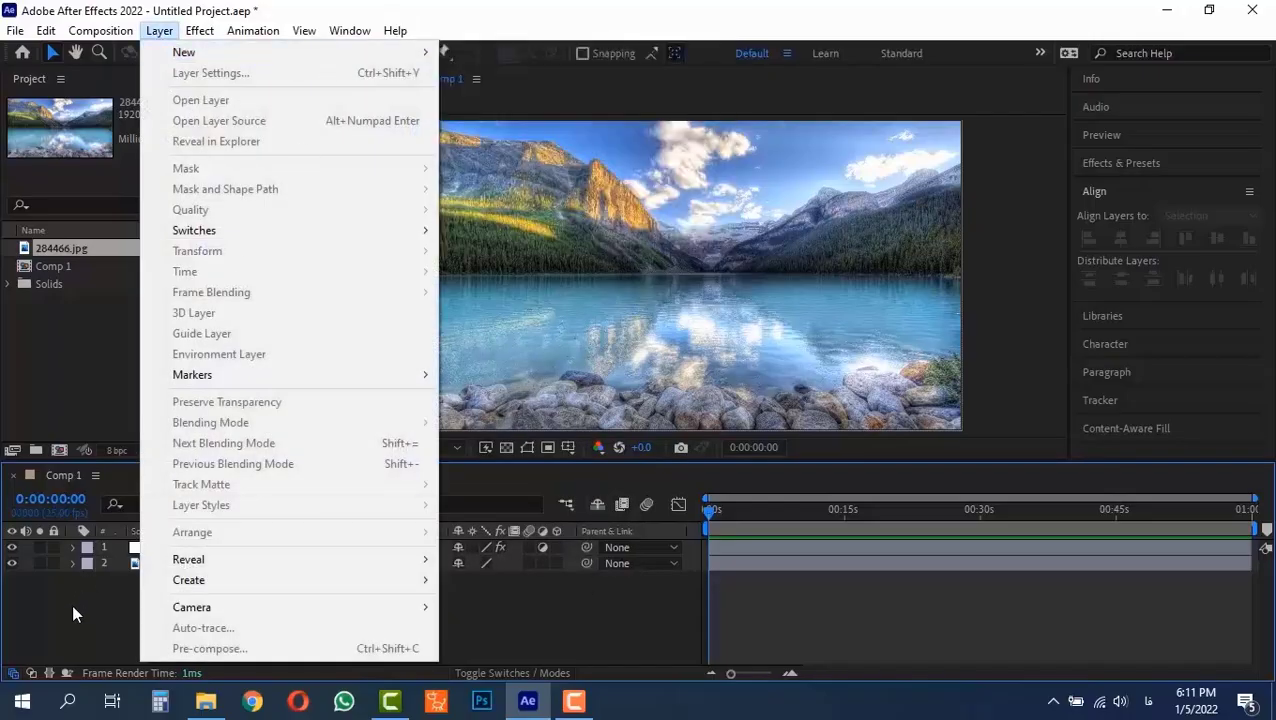
{"action": "right_click", "coordinate": [131, 592]}
{"action": "mouse_move", "coordinate": [305, 369]}
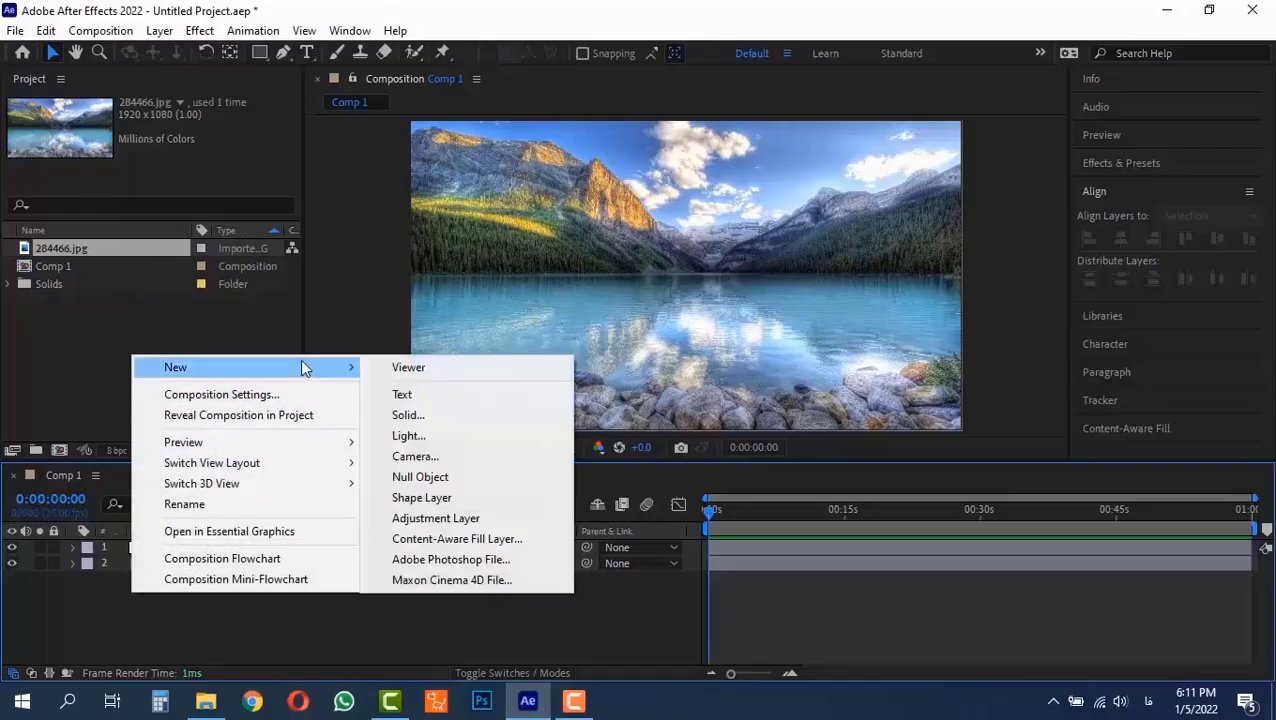
{"action": "left_click", "coordinate": [160, 31]}
{"action": "mouse_move", "coordinate": [300, 52]}
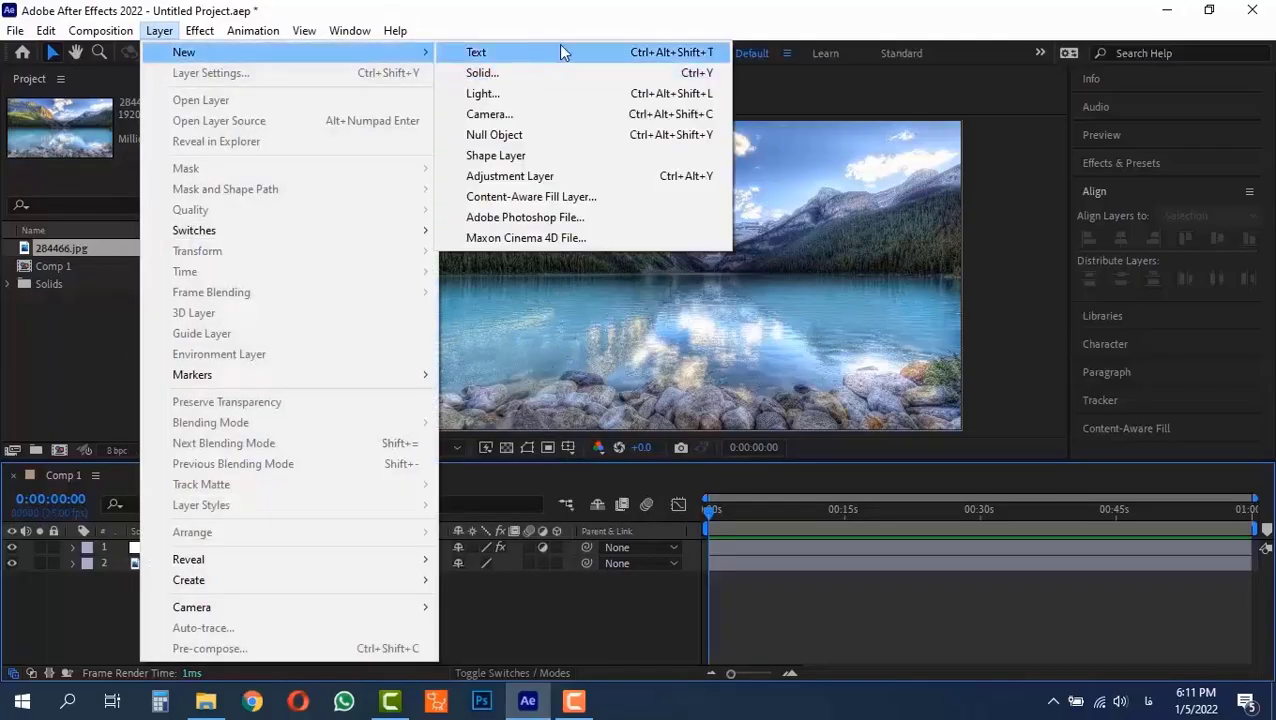
{"action": "left_click", "coordinate": [515, 642]}
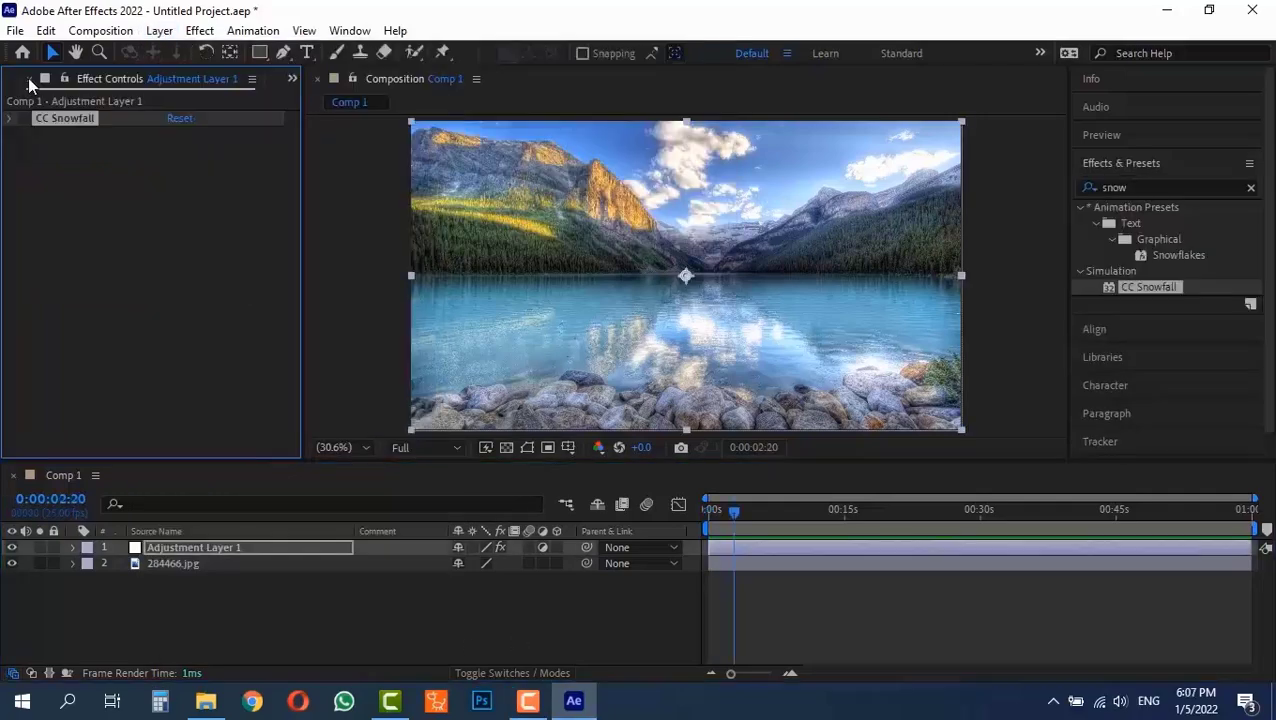
Close the adjustment layer's effect controls and review the new-layer types through Maxon Cinema 4D File without creating one.
{"action": "left_click", "coordinate": [30, 78]}
{"action": "left_click", "coordinate": [160, 31]}
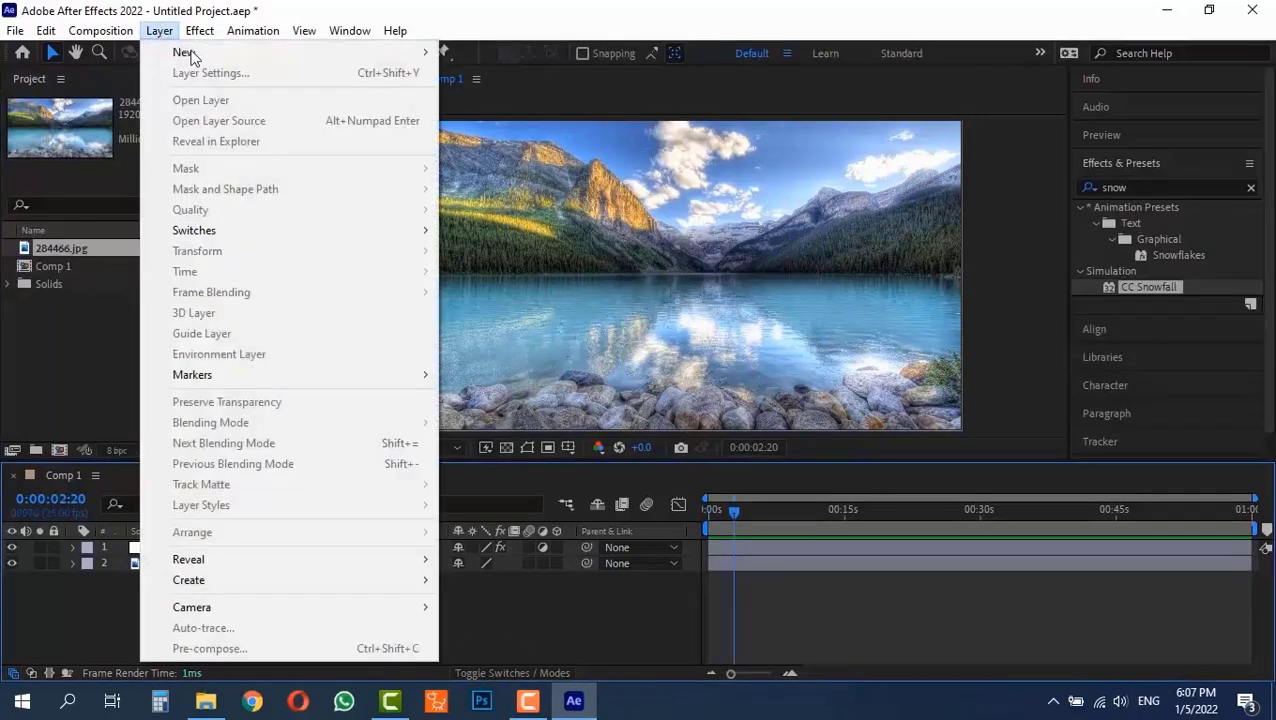
{"action": "mouse_move", "coordinate": [193, 55]}
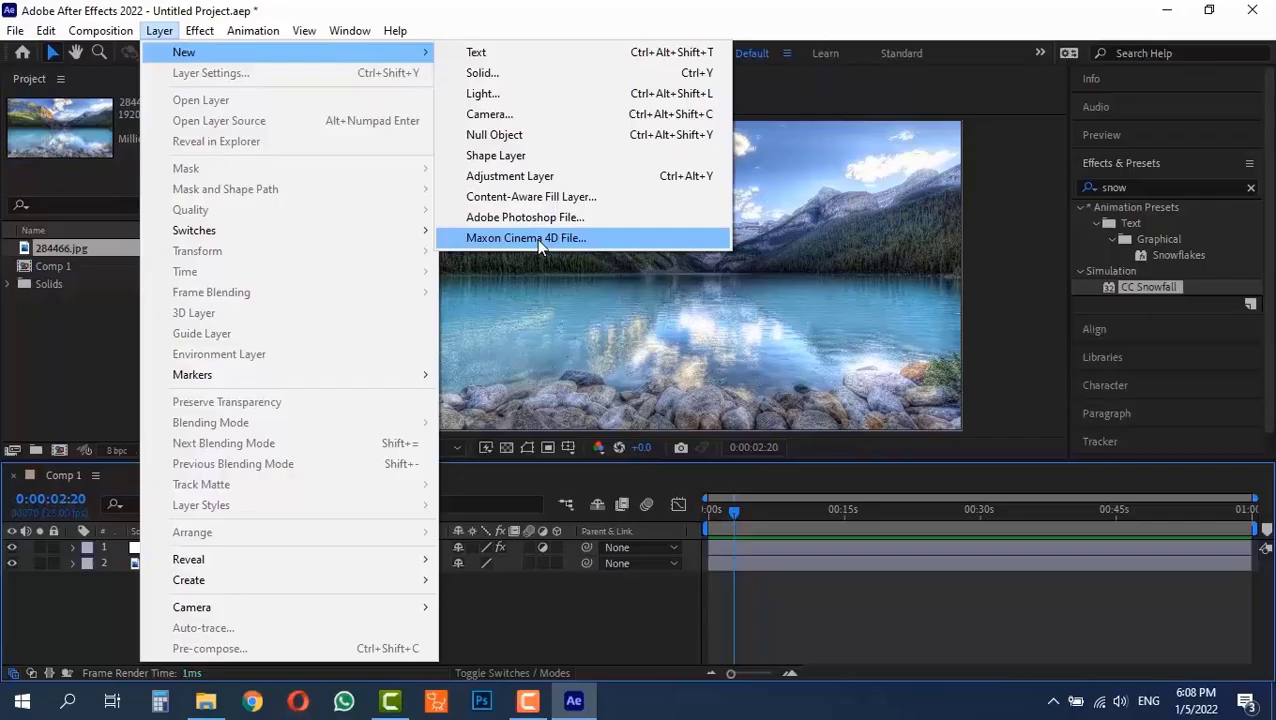
{"action": "left_click", "coordinate": [527, 616]}
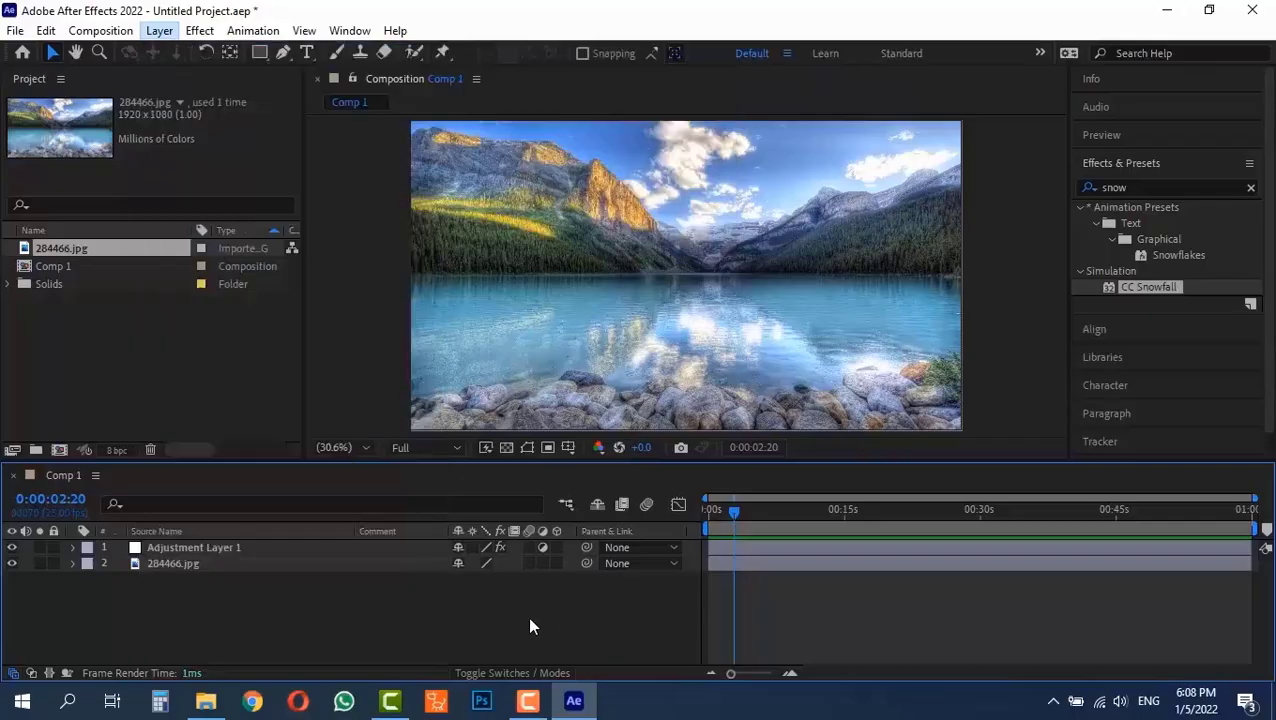